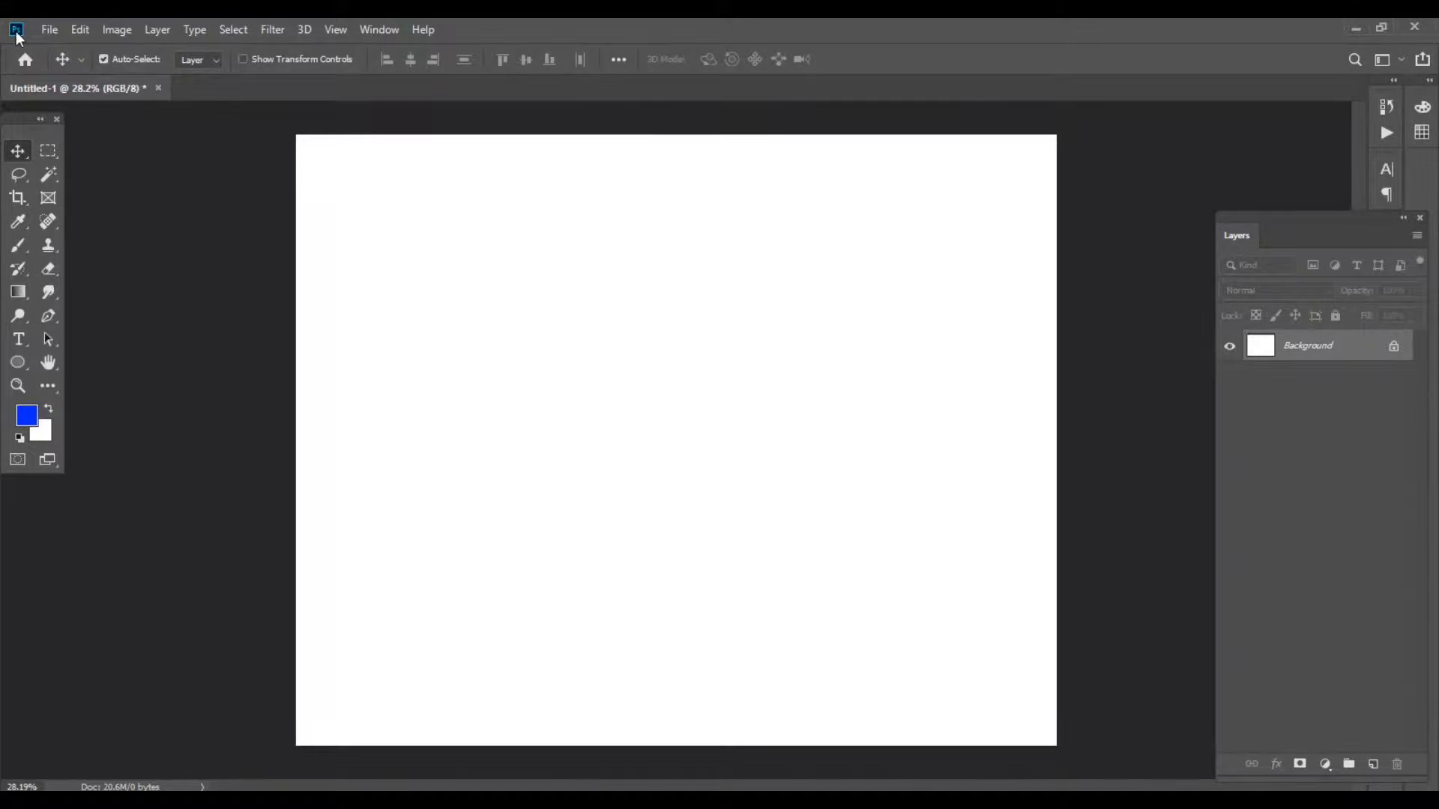
- Open Untitled-1.png and drag the cut-out woman onto the blank Untitled-1 canvas as Layer 1
{"action": "left_click", "coordinate": [49, 29]}
{"action": "left_click", "coordinate": [51, 64]}
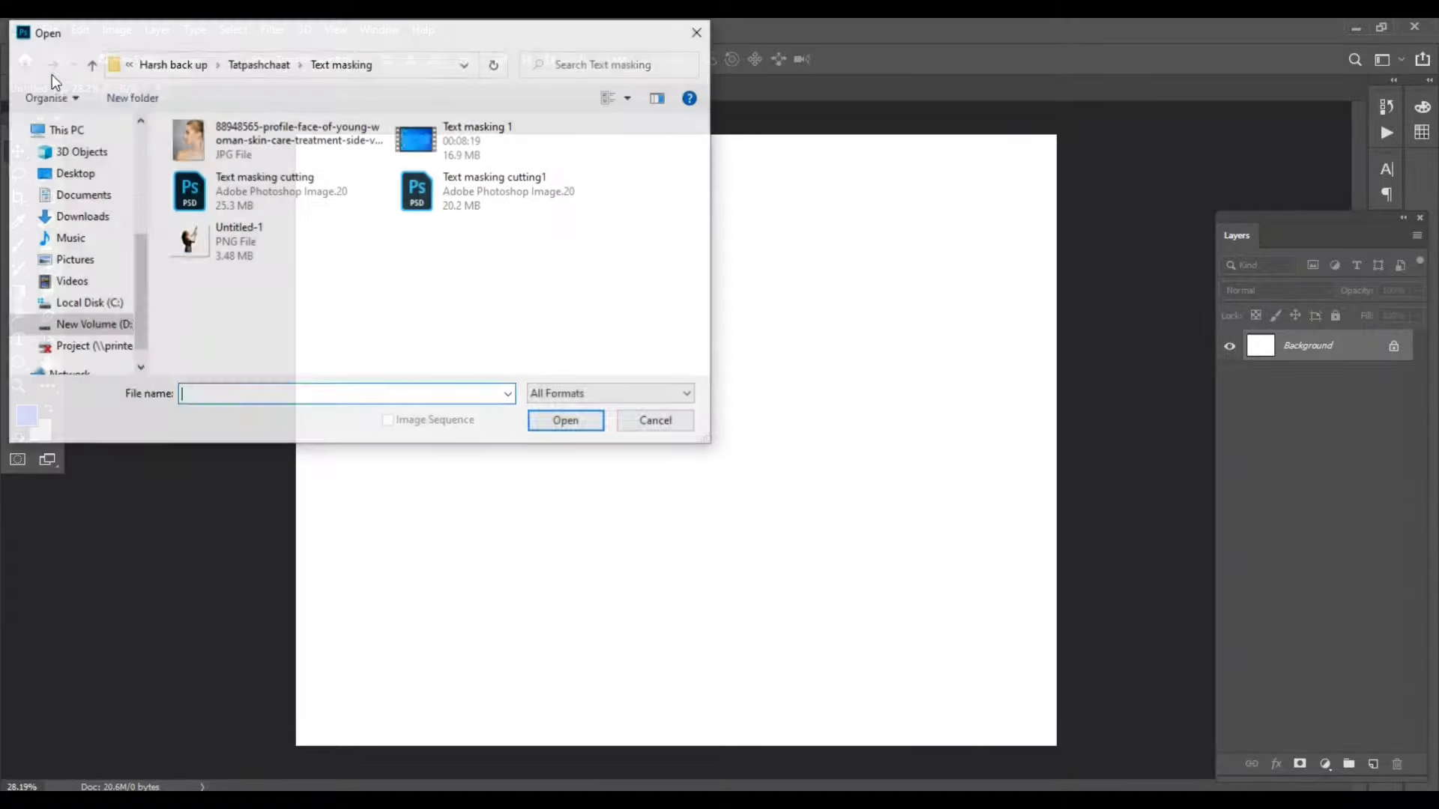
{"action": "left_click", "coordinate": [206, 241]}
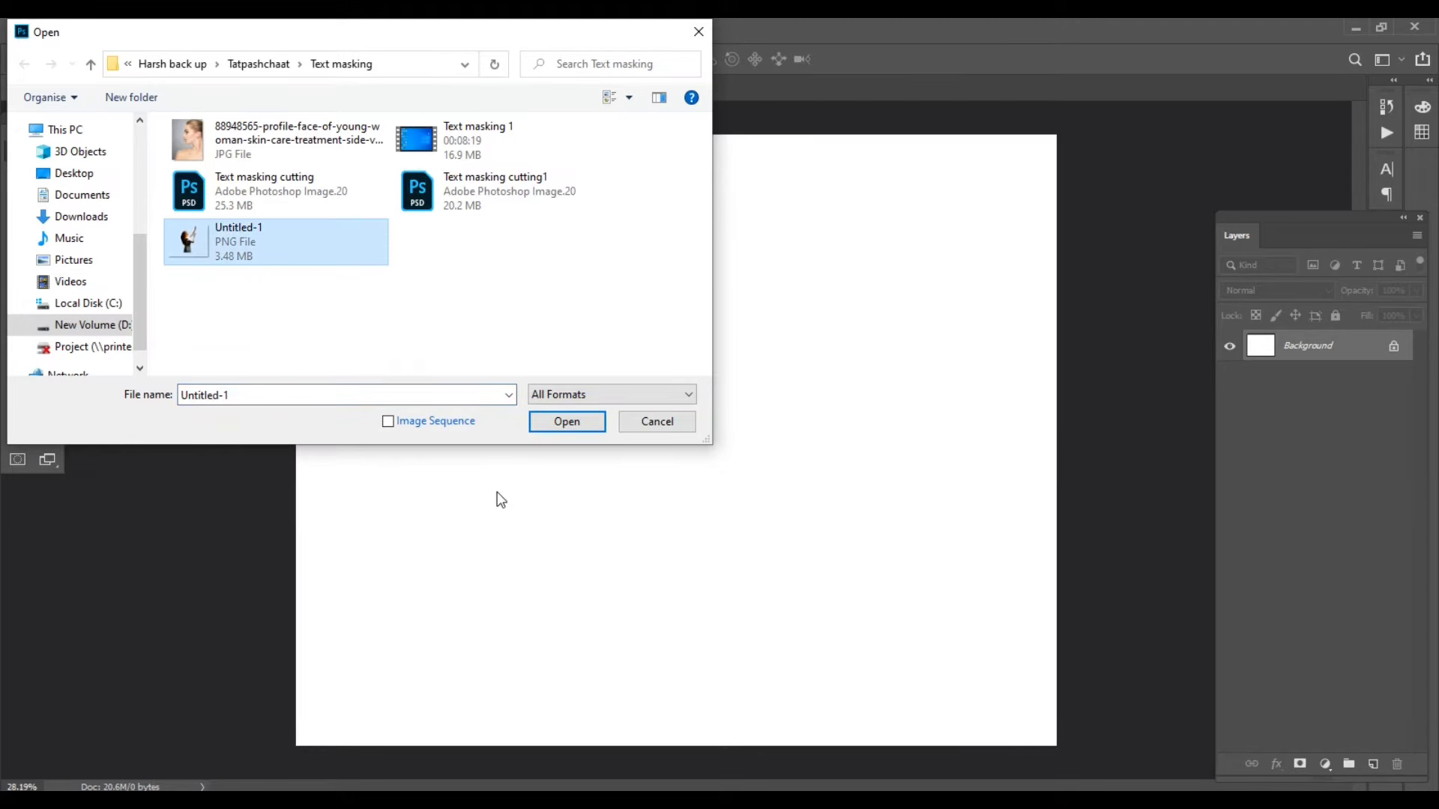
{"action": "left_click", "coordinate": [567, 422]}
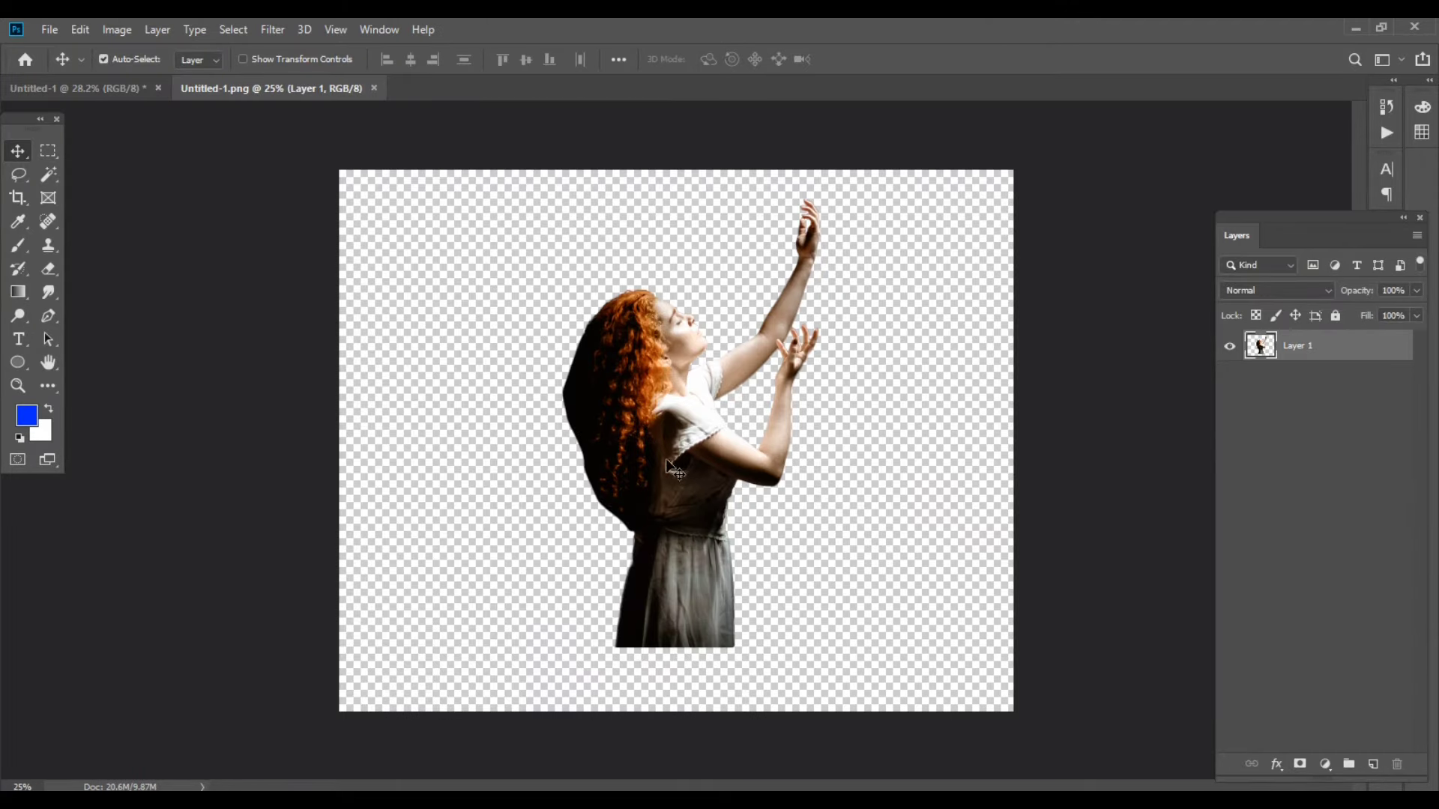
{"action": "left_click_drag", "start_coordinate": [669, 468], "coordinate": [125, 103]}
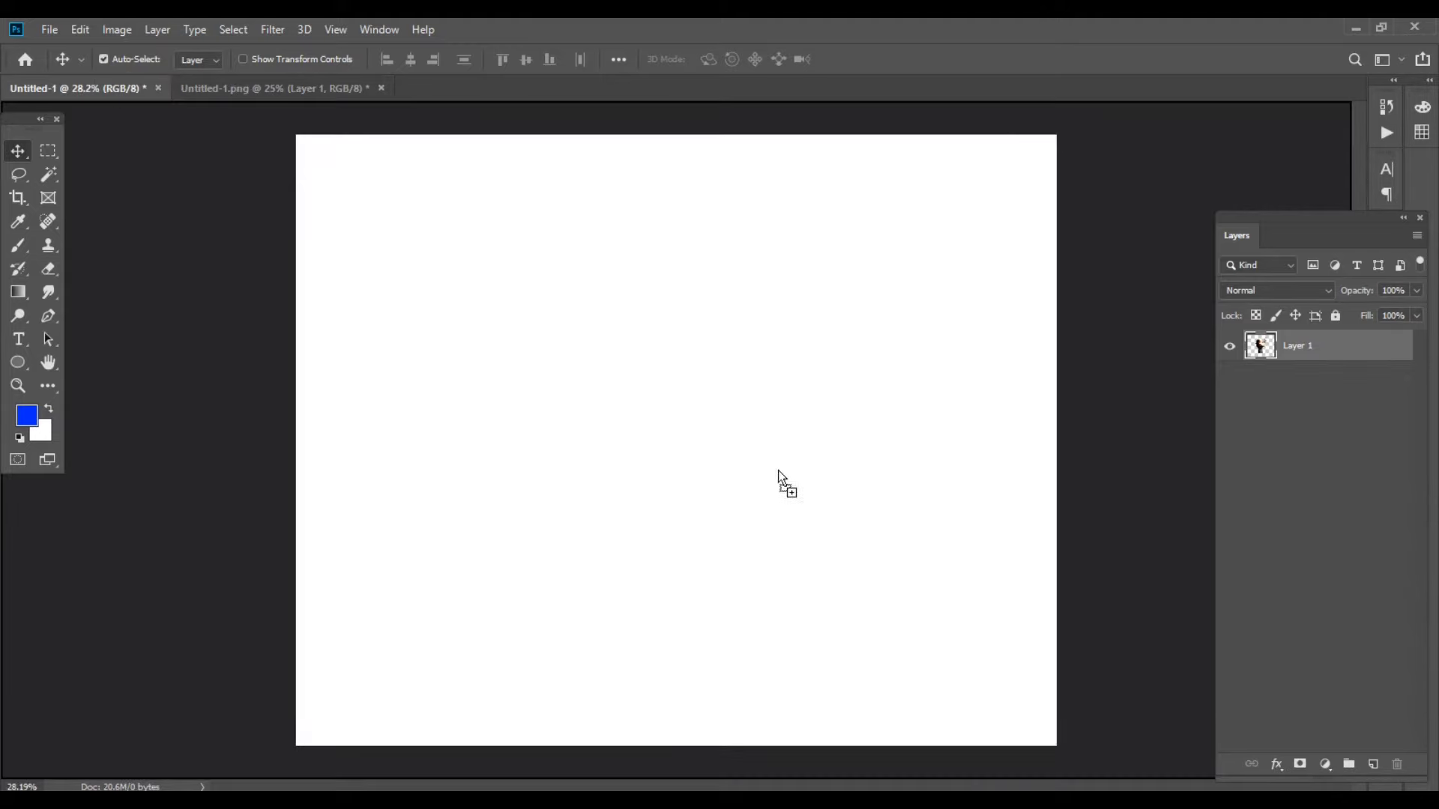
{"action": "mouse_move", "coordinate": [125, 103]}
{"action": "left_mouse_down"}
{"action": "mouse_move", "coordinate": [643, 411]}
{"action": "mouse_move", "coordinate": [616, 445]}
{"action": "left_mouse_up"}
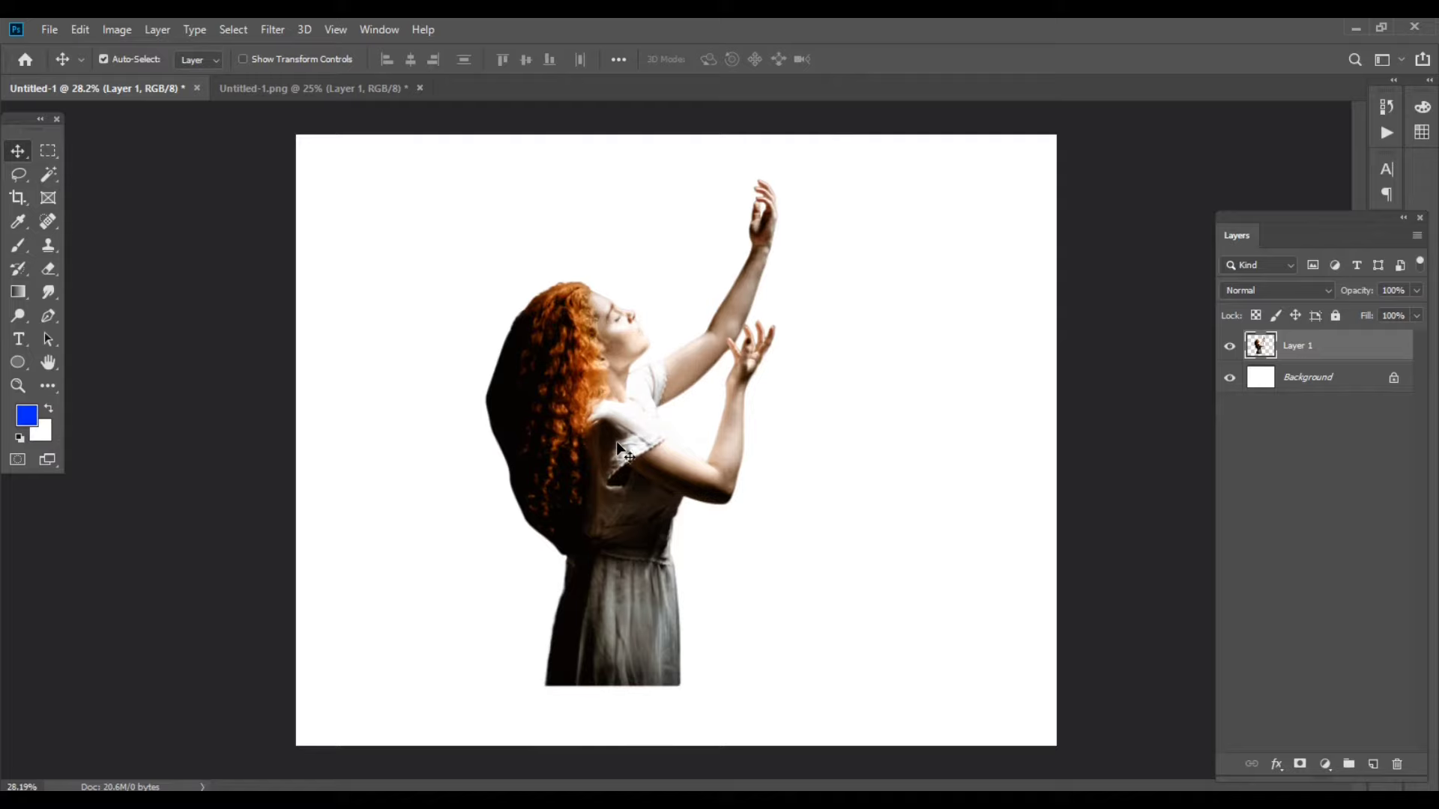
- Type a black letter D on the canvas to the right of the woman
{"action": "left_click", "coordinate": [18, 339]}
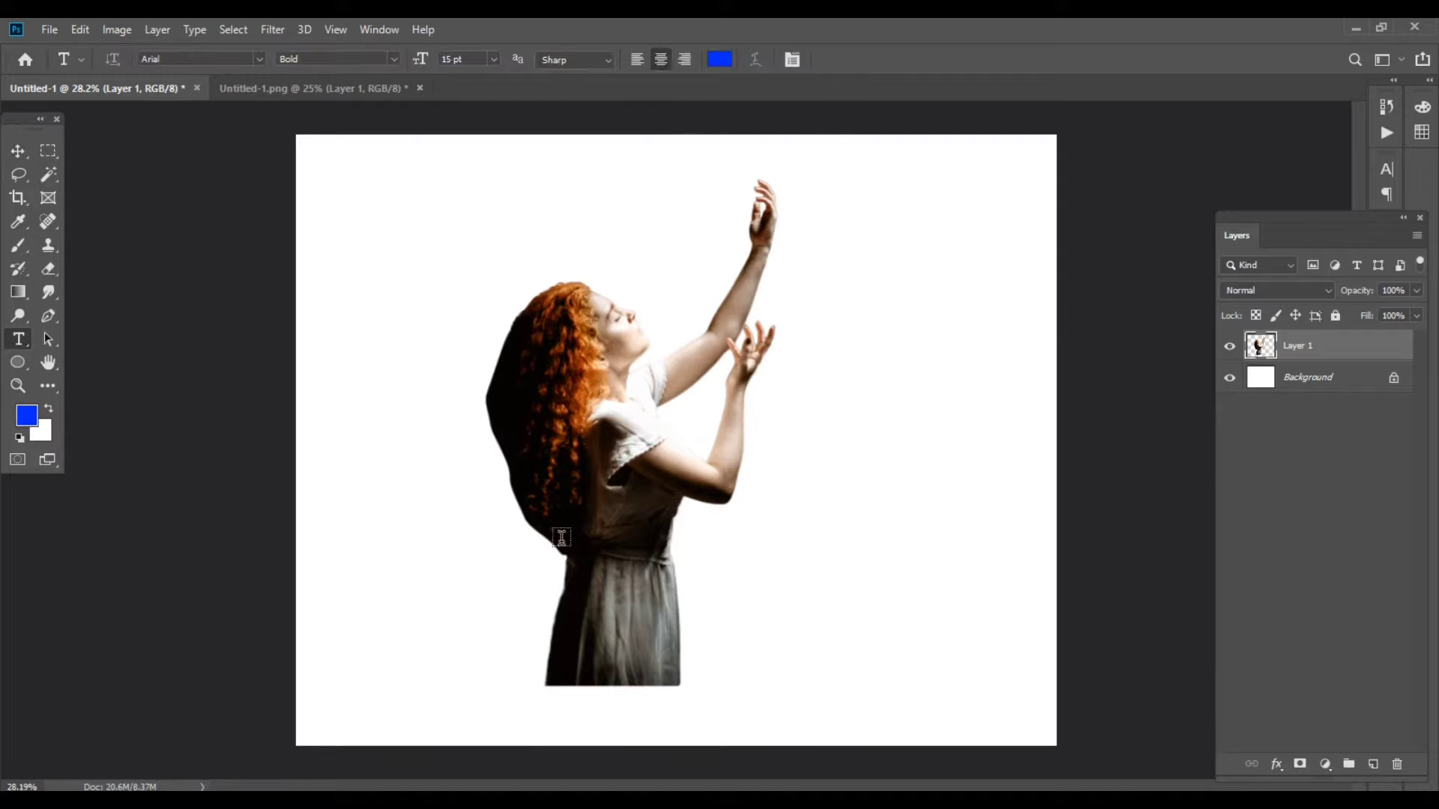
{"action": "left_click", "coordinate": [718, 60]}
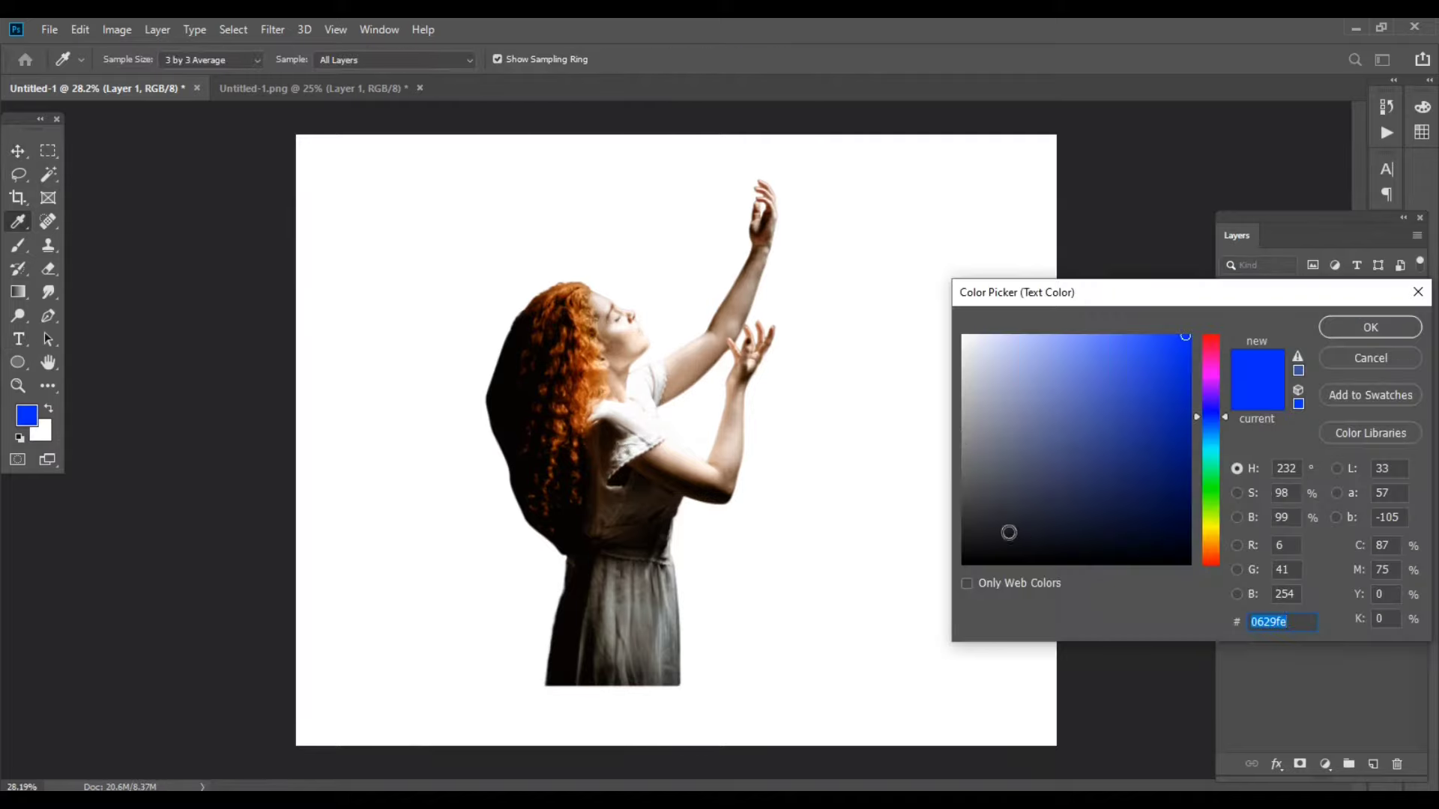
{"action": "left_click_drag", "start_coordinate": [1008, 532], "coordinate": [932, 569]}
{"action": "left_click", "coordinate": [1338, 328]}
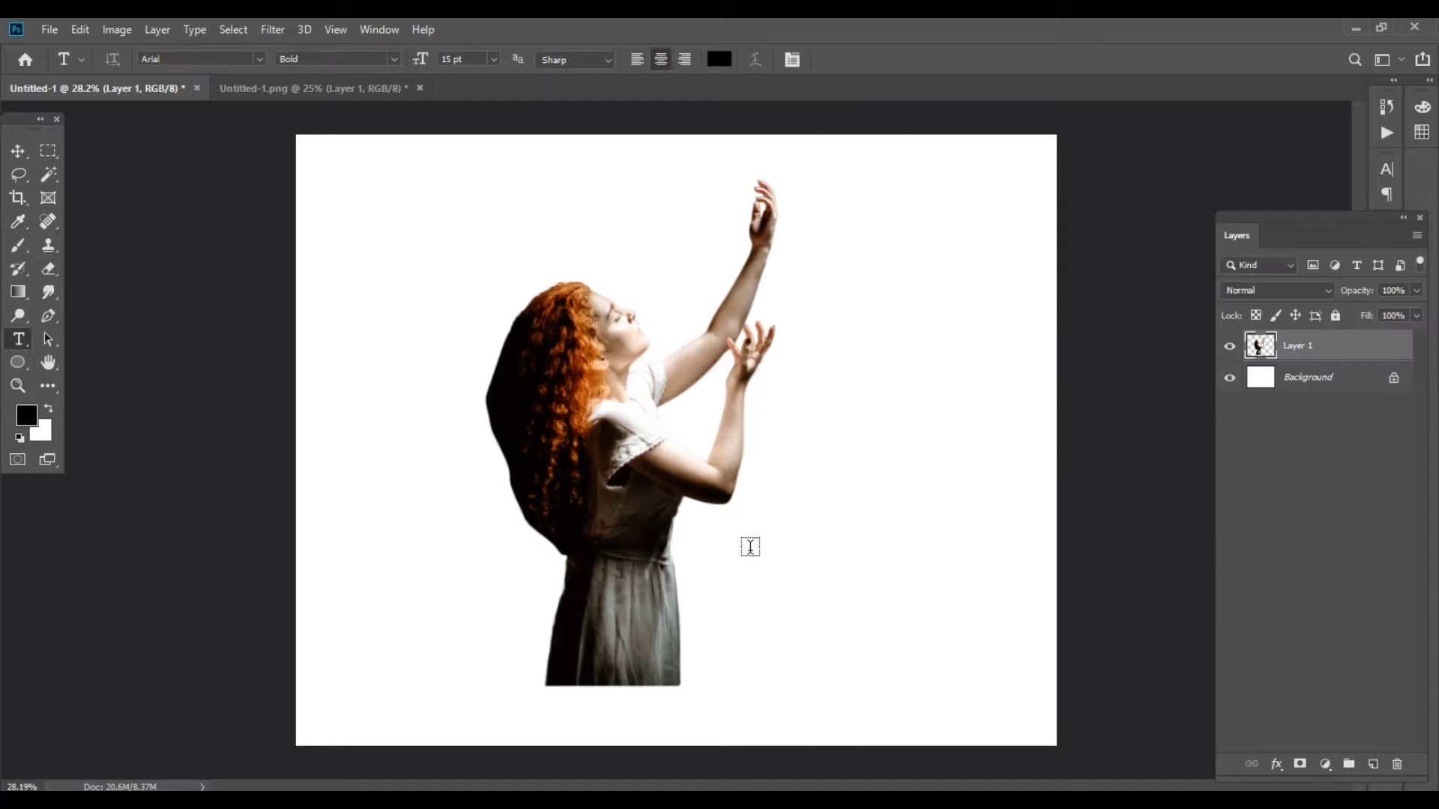
{"action": "left_click", "coordinate": [821, 518]}
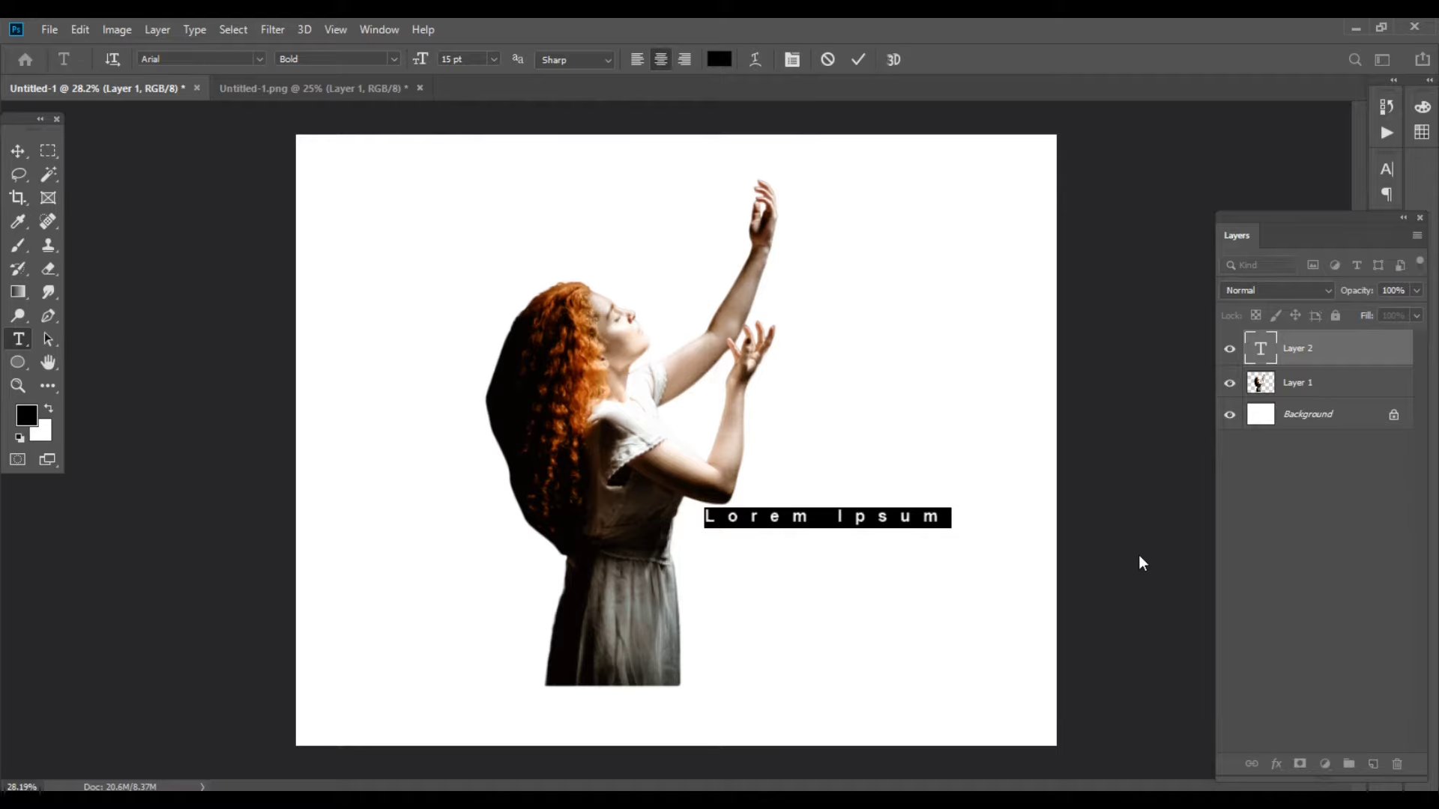
{"action": "type", "text": "D"}
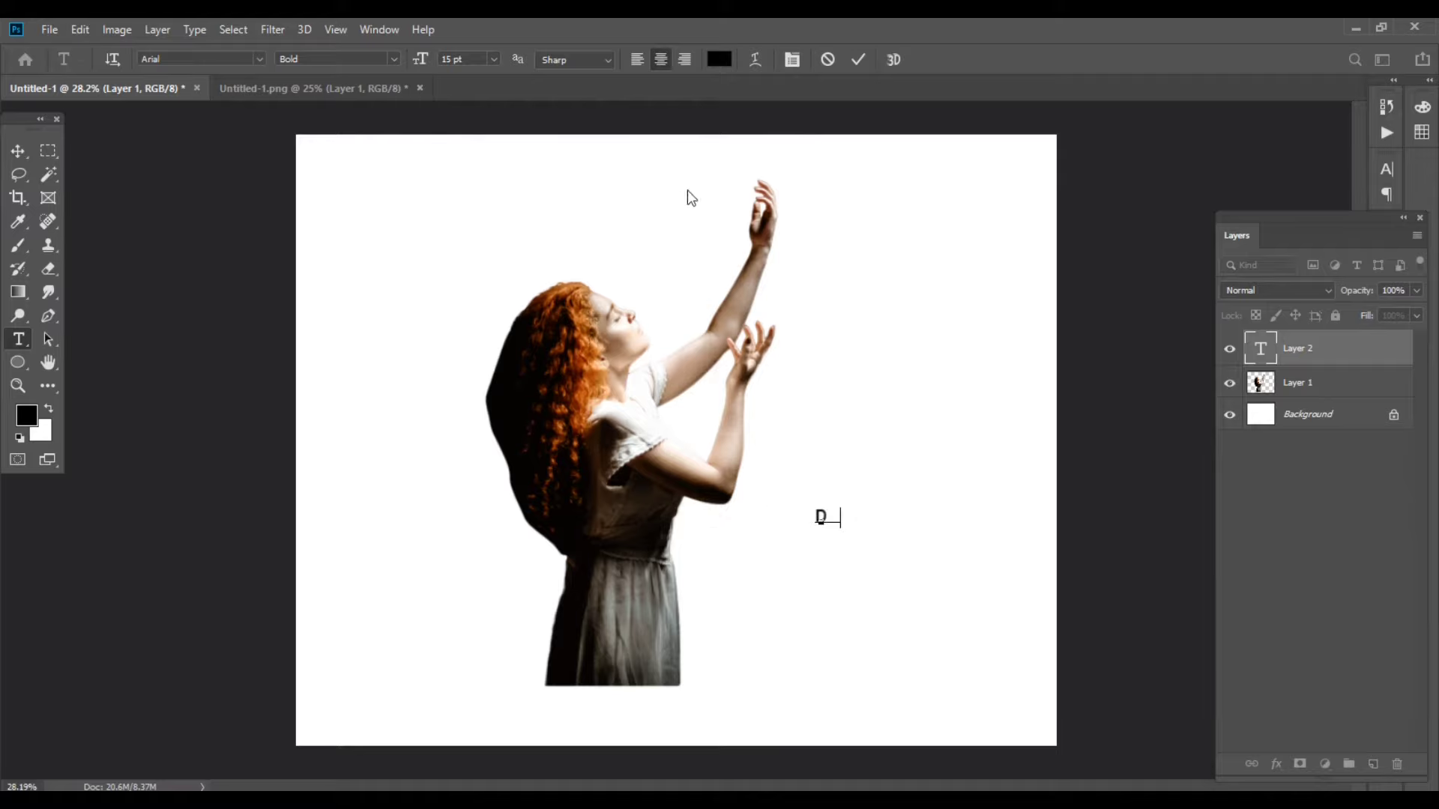
- Enlarge the D to 224 pt bold Arial and commit the text
{"action": "left_click", "coordinate": [792, 59]}
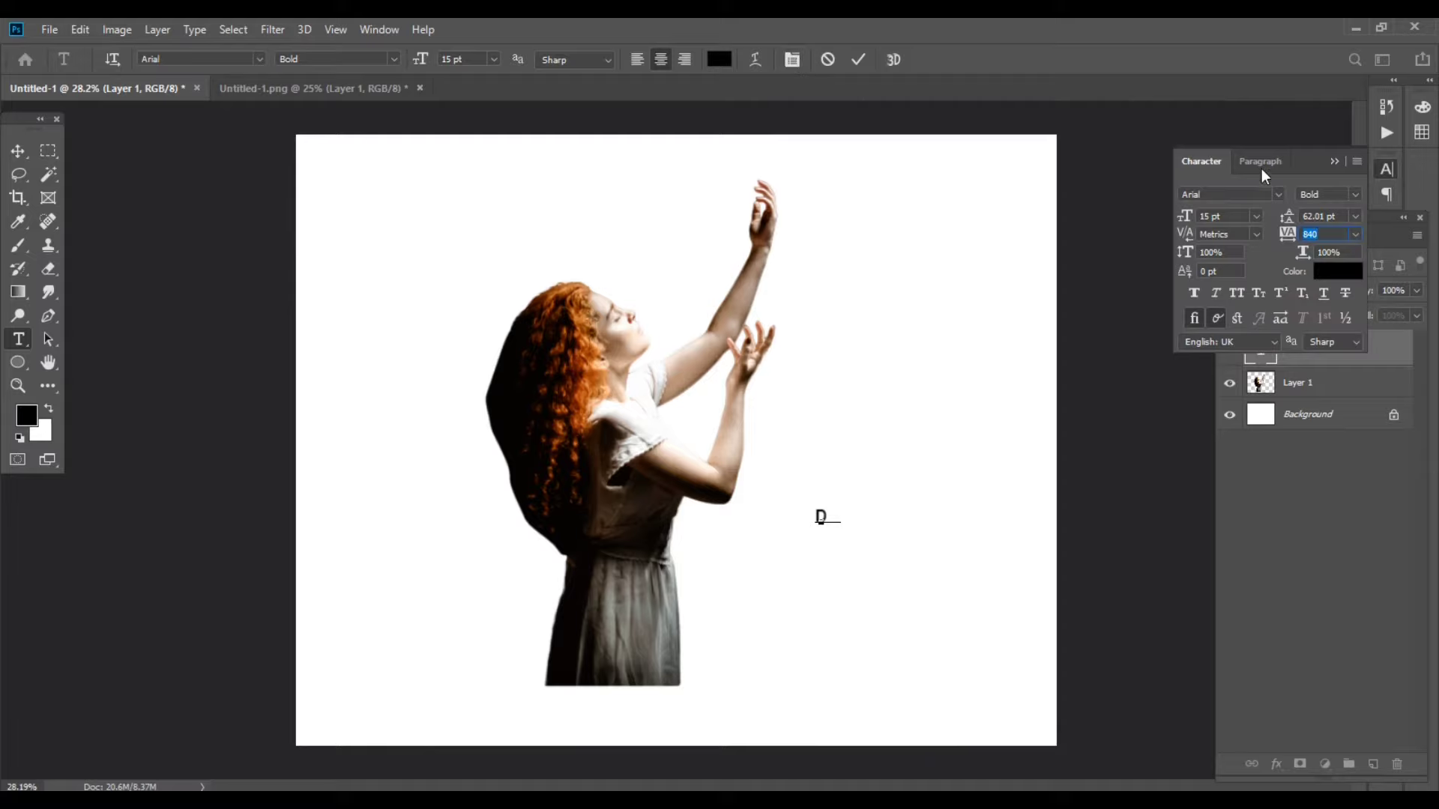
{"action": "left_click", "coordinate": [1334, 162]}
{"action": "left_click_drag", "start_coordinate": [841, 518], "coordinate": [811, 517]}
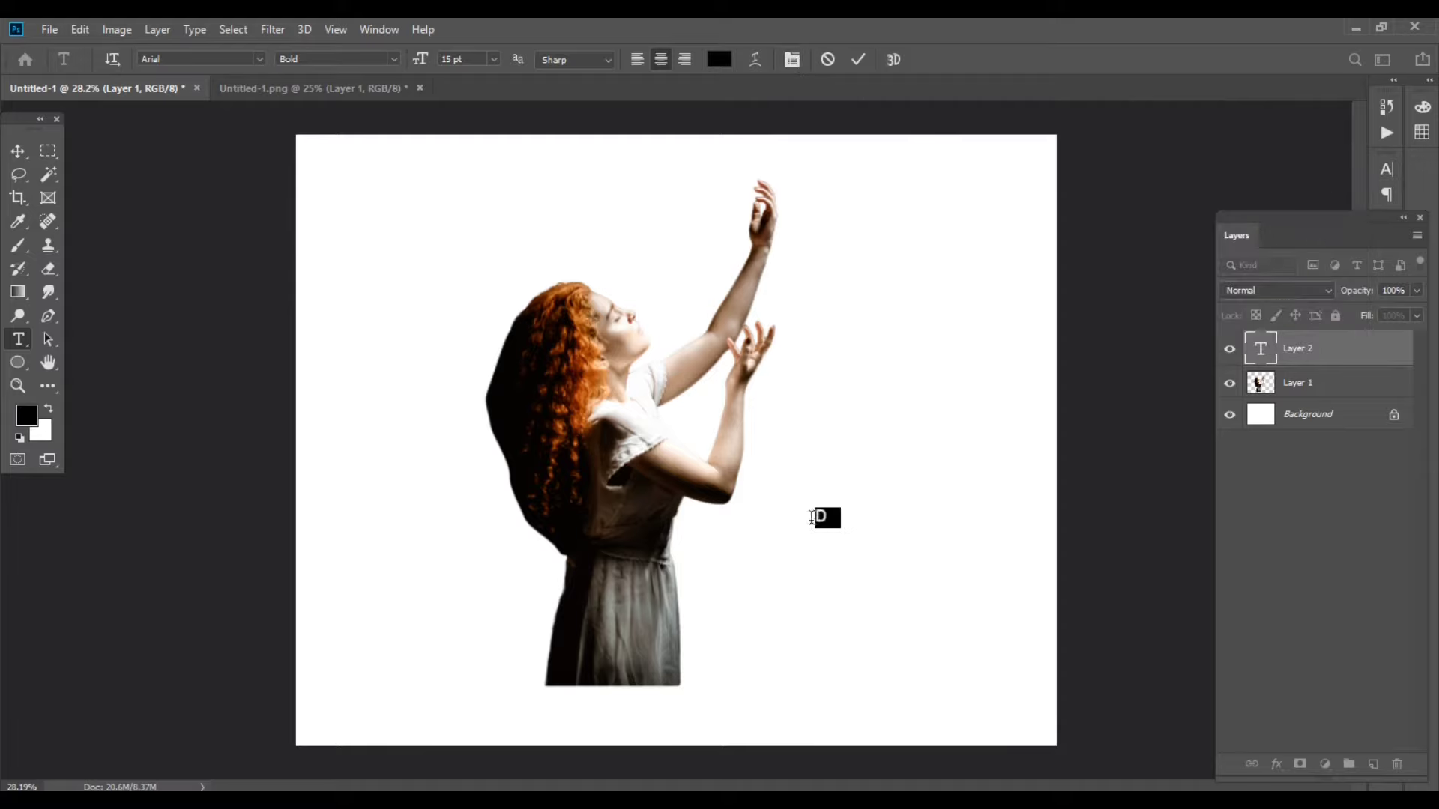
{"action": "left_click", "coordinate": [793, 60]}
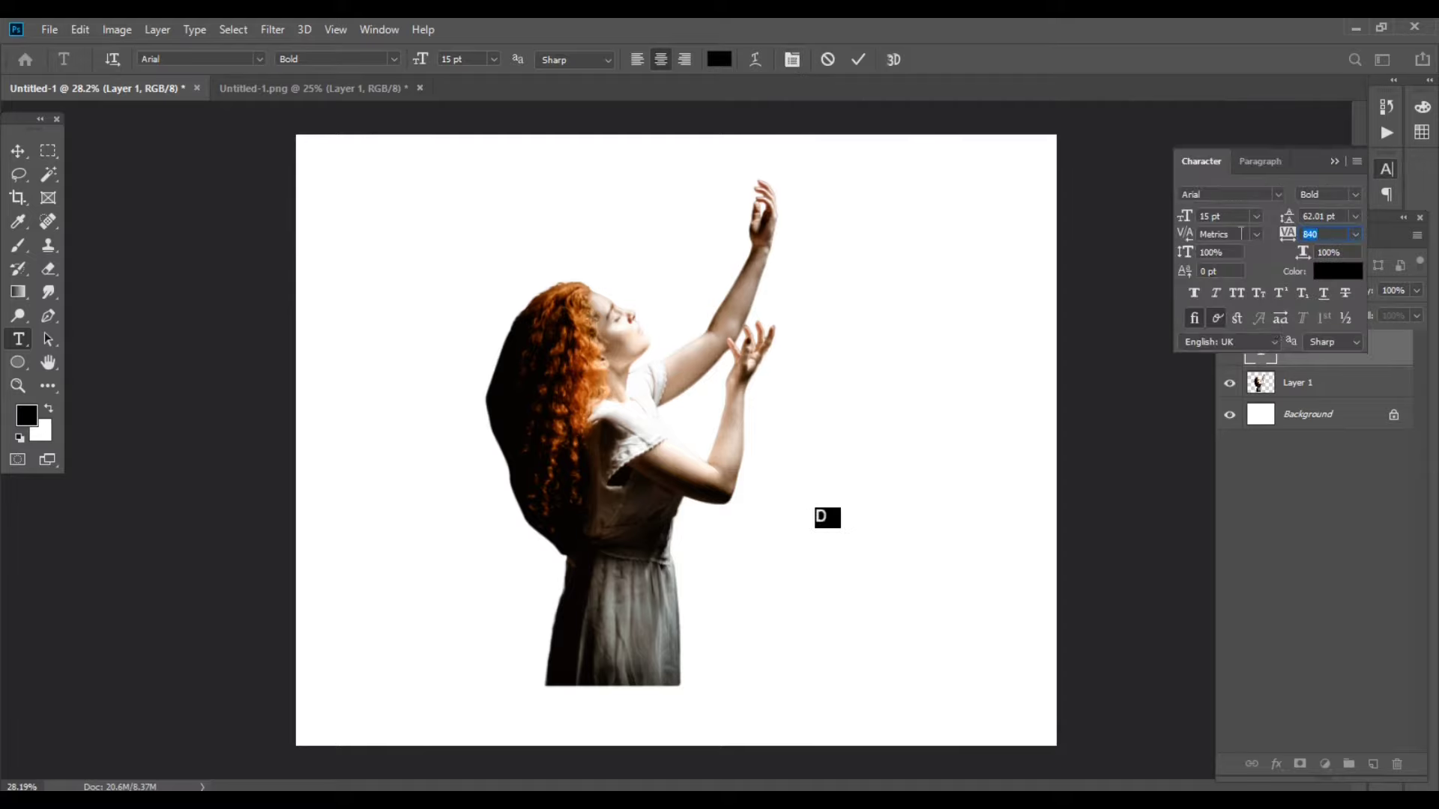
{"action": "left_click_drag", "start_coordinate": [1183, 220], "coordinate": [1367, 217]}
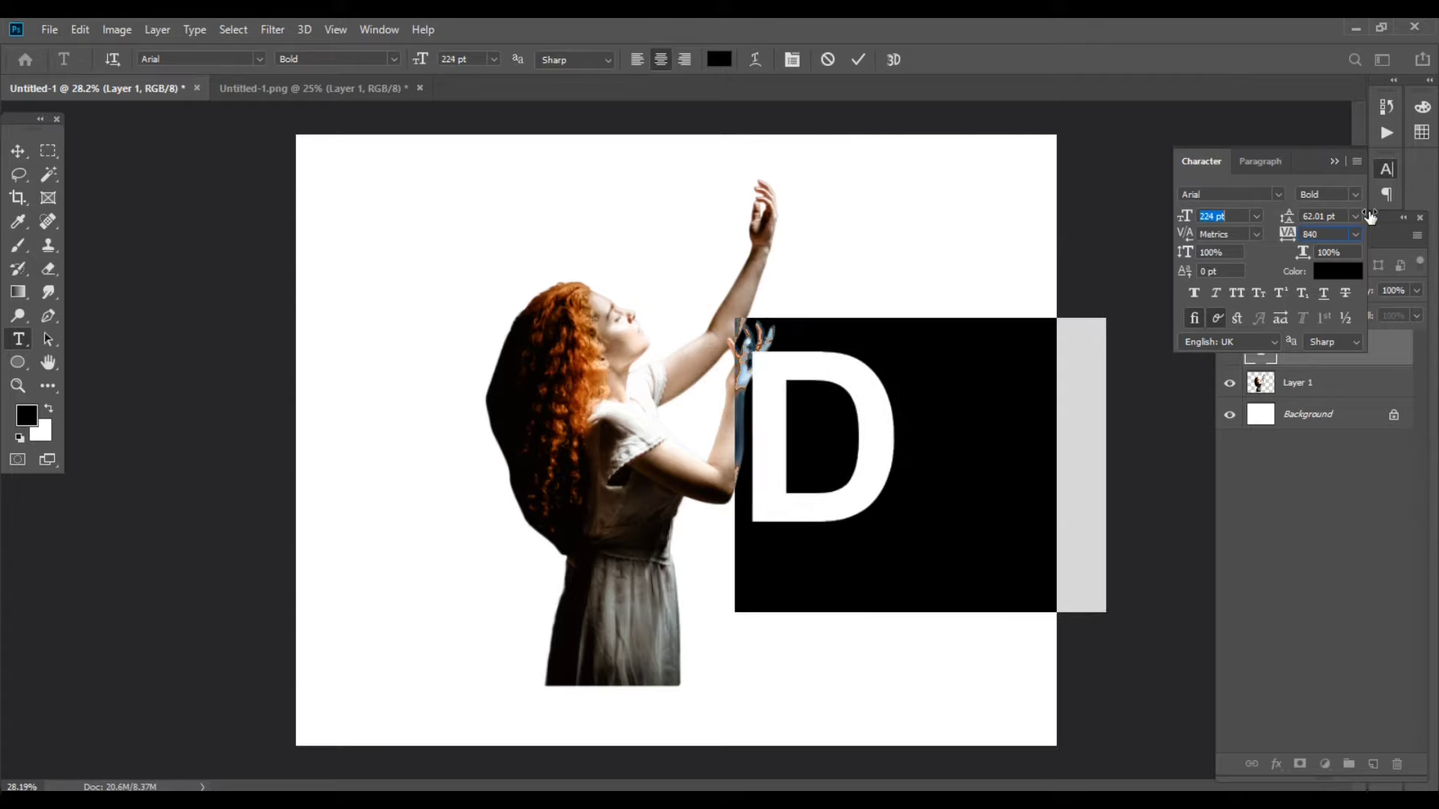
{"action": "left_click", "coordinate": [18, 151]}
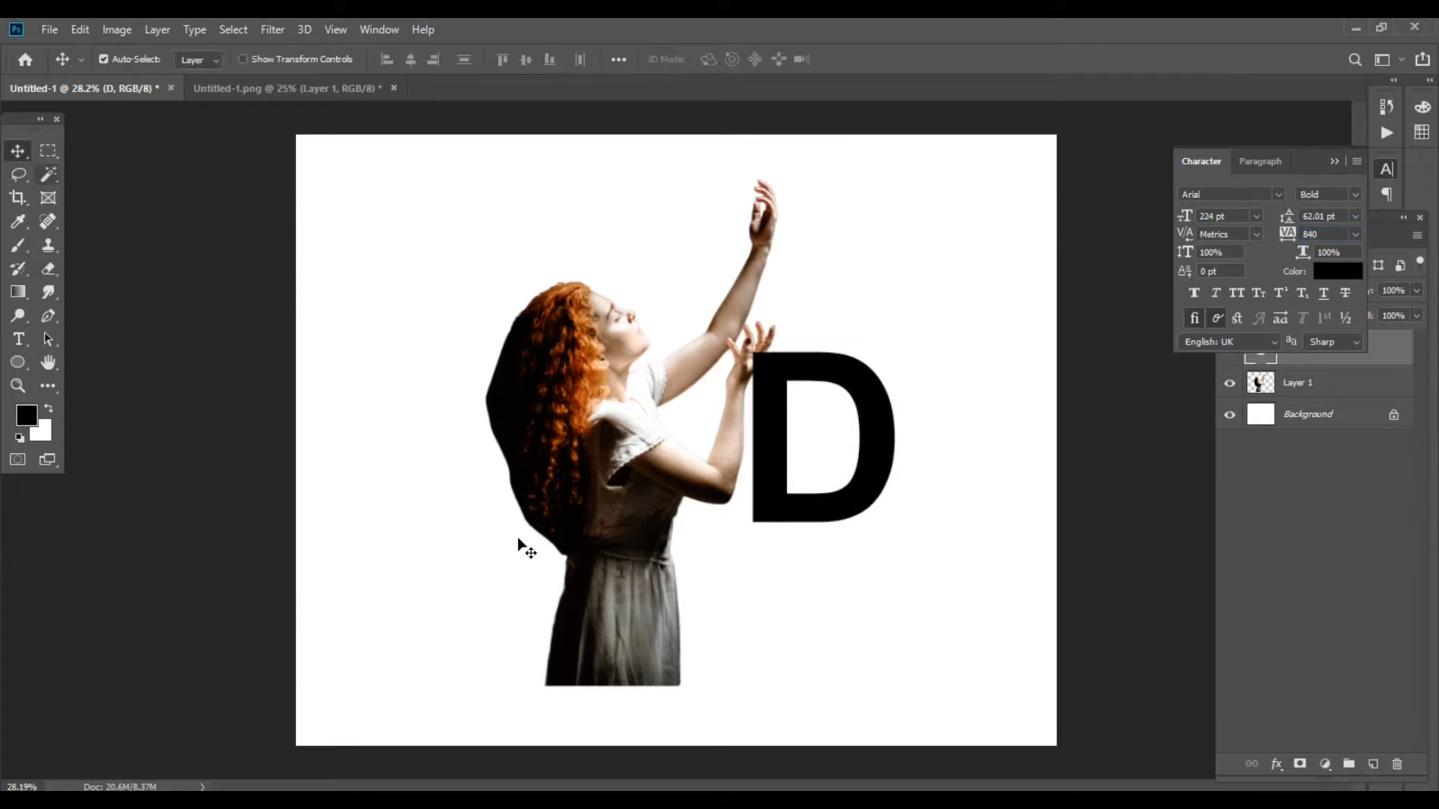
- Move the D onto the woman's head and stack the woman layer above it
{"action": "mouse_move", "coordinate": [796, 516]}
{"action": "left_mouse_down"}
{"action": "mouse_move", "coordinate": [542, 486]}
{"action": "mouse_move", "coordinate": [630, 484]}
{"action": "left_mouse_up"}
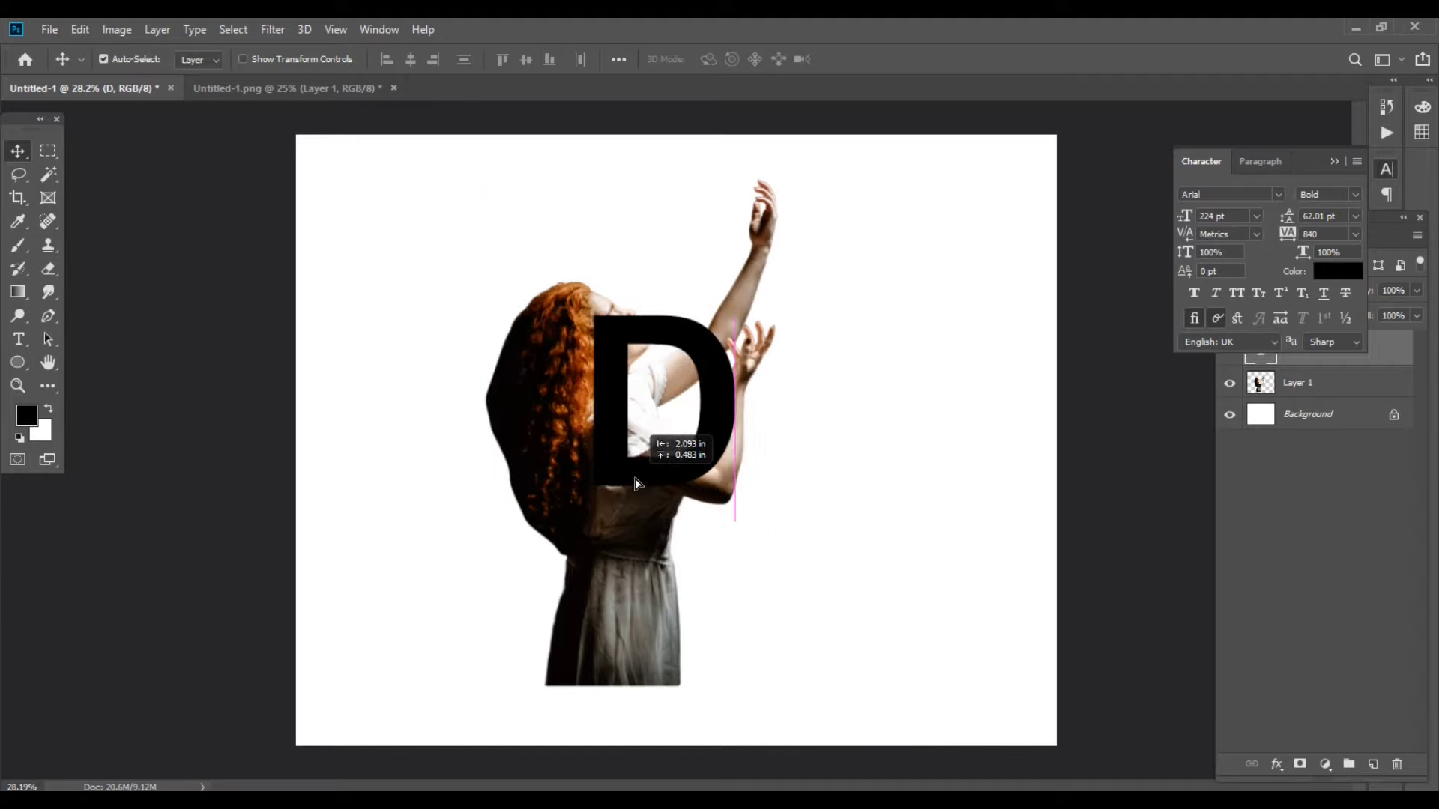
{"action": "left_click", "coordinate": [1319, 382]}
{"action": "left_click", "coordinate": [1335, 162]}
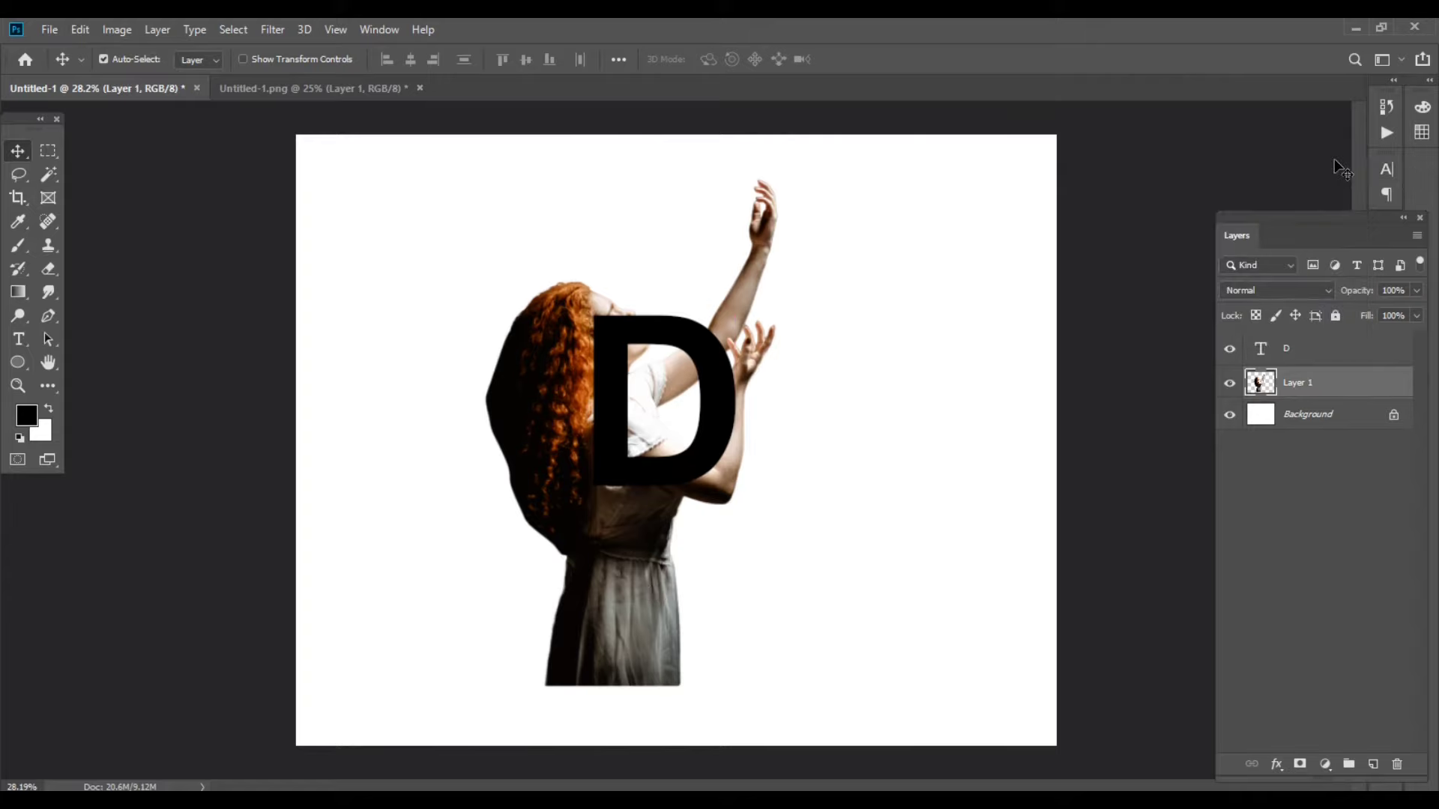
{"action": "left_click_drag", "start_coordinate": [1296, 386], "coordinate": [1290, 347]}
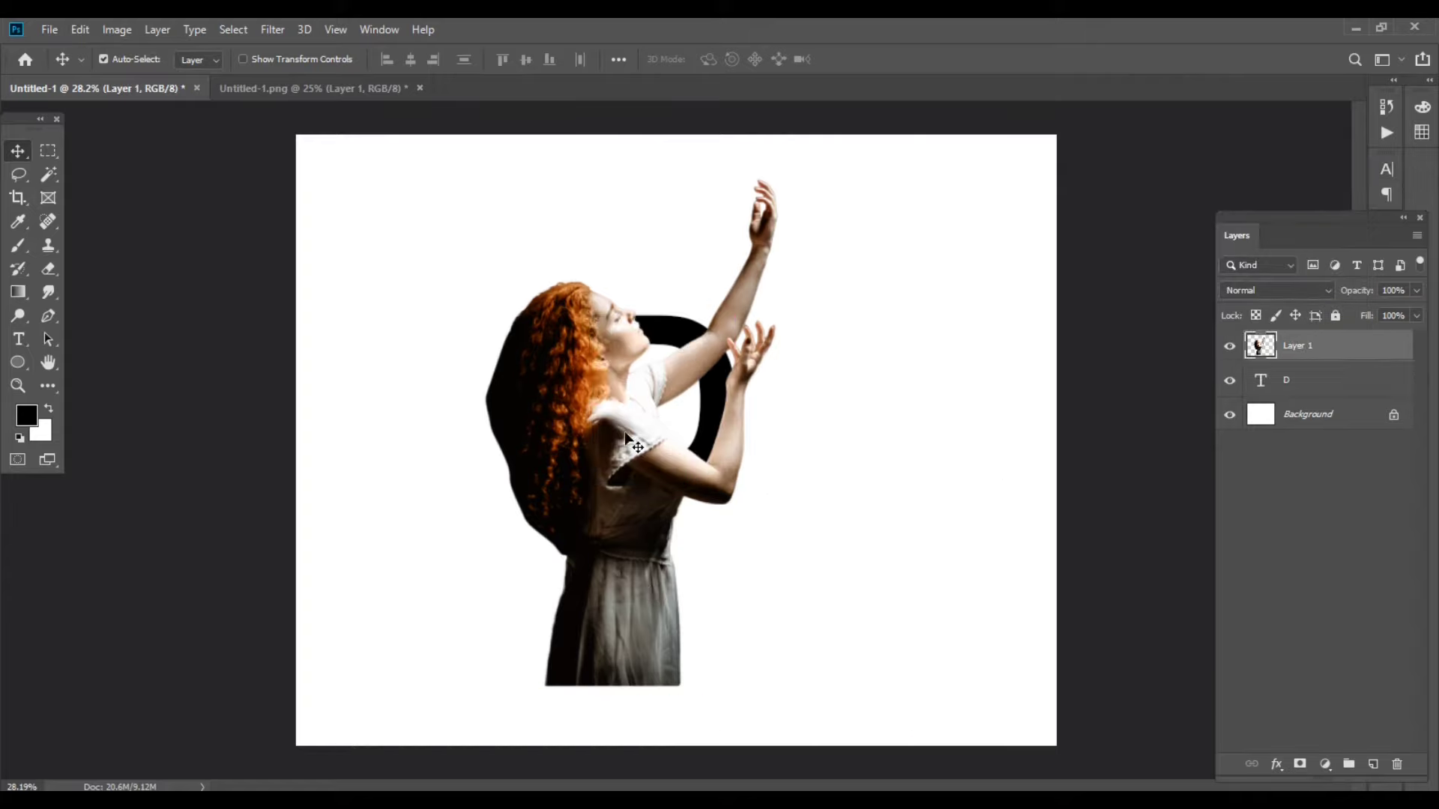
- Reposition the woman over the D and lower her layer opacity to 63%
{"action": "left_click_drag", "start_coordinate": [646, 457], "coordinate": [739, 465]}
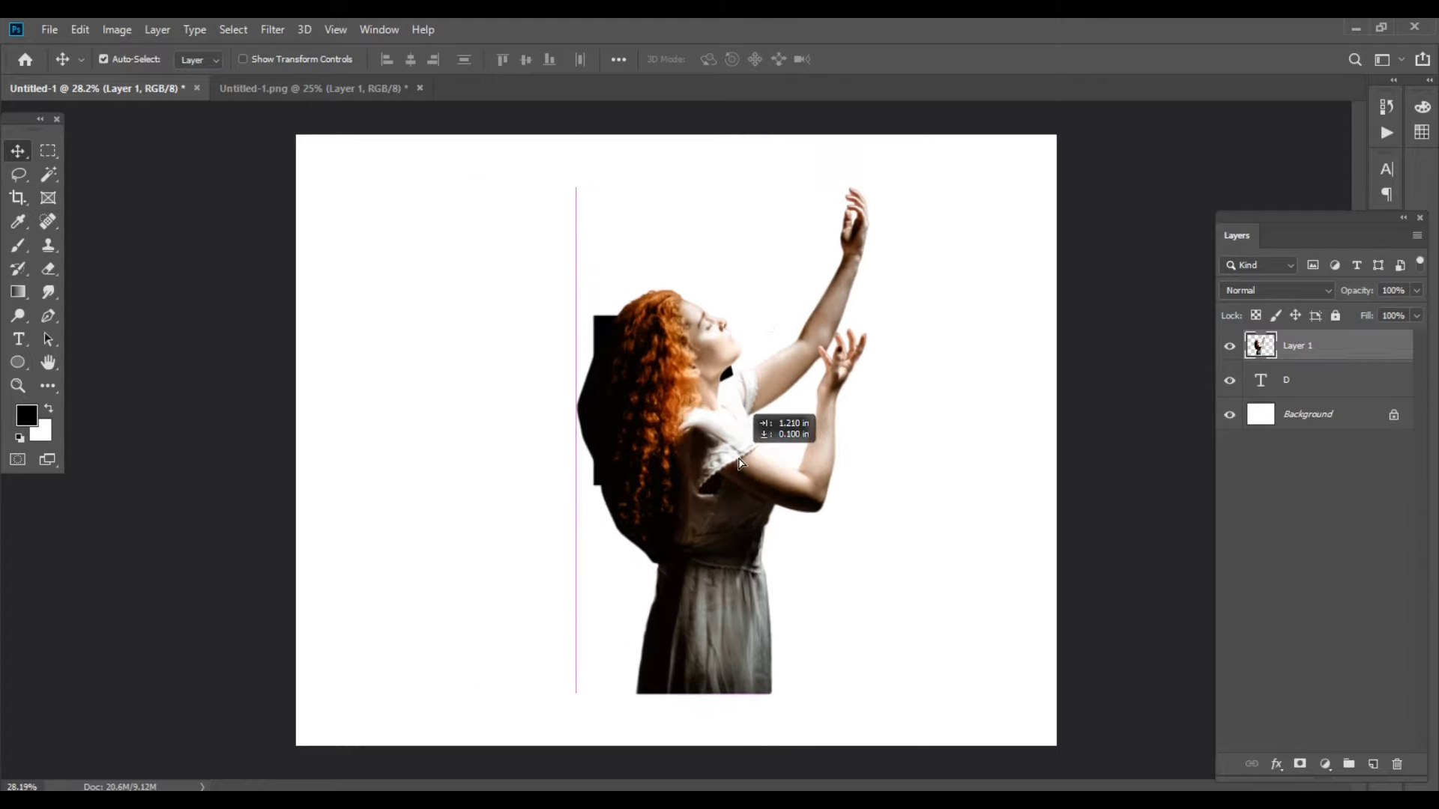
{"action": "left_click_drag", "start_coordinate": [1368, 292], "coordinate": [1336, 293]}
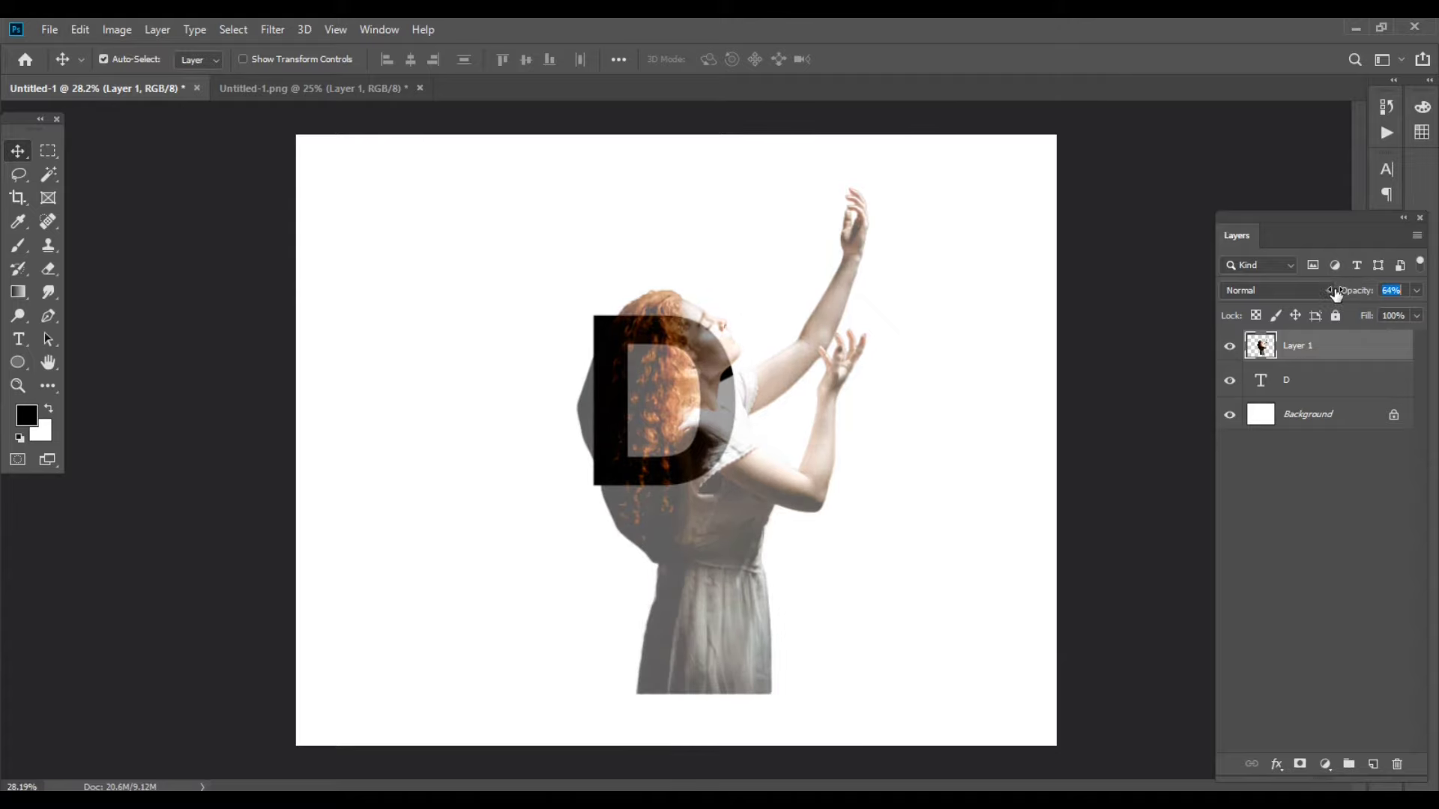
{"action": "left_click_drag", "start_coordinate": [702, 530], "coordinate": [706, 513]}
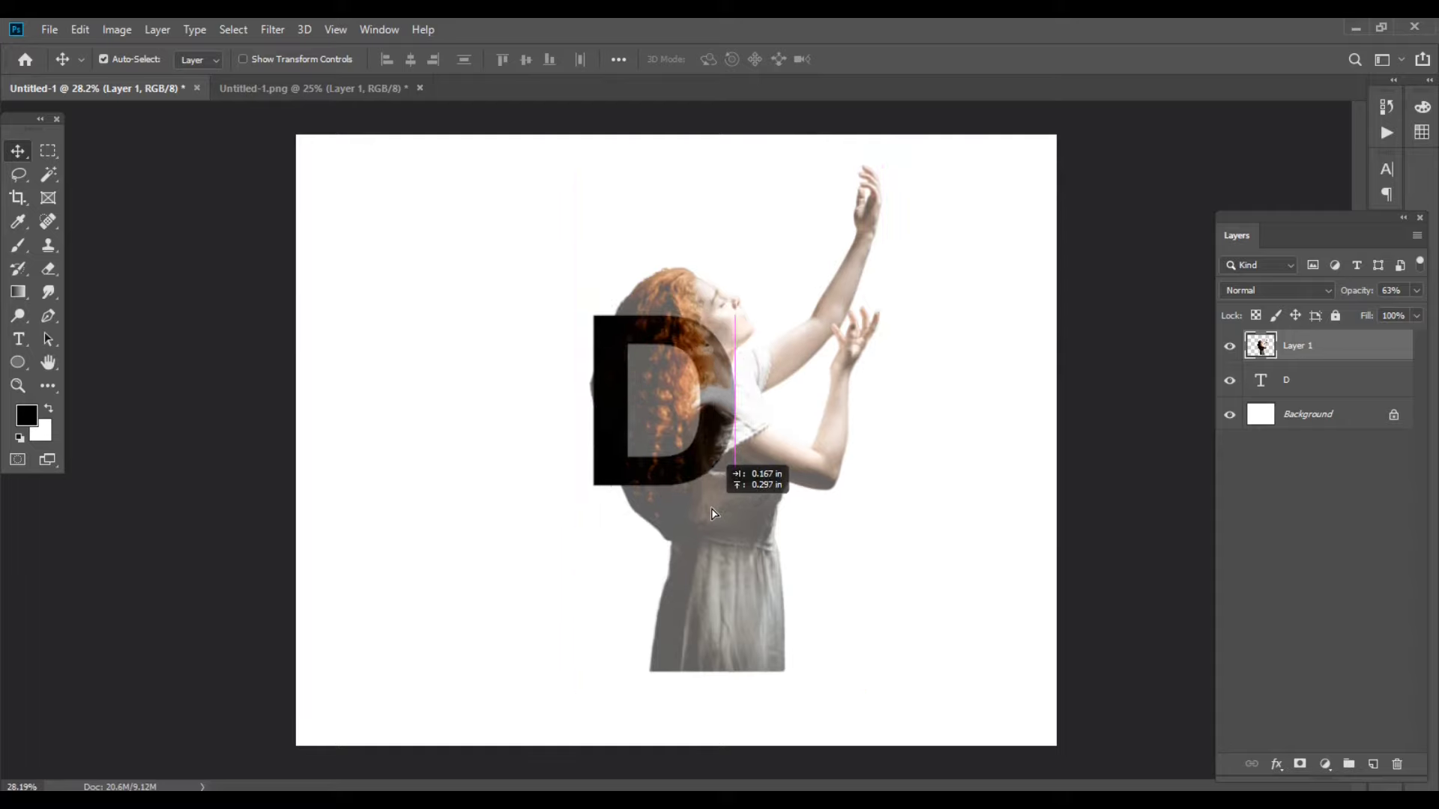
{"action": "left_click_drag", "start_coordinate": [707, 517], "coordinate": [707, 514]}
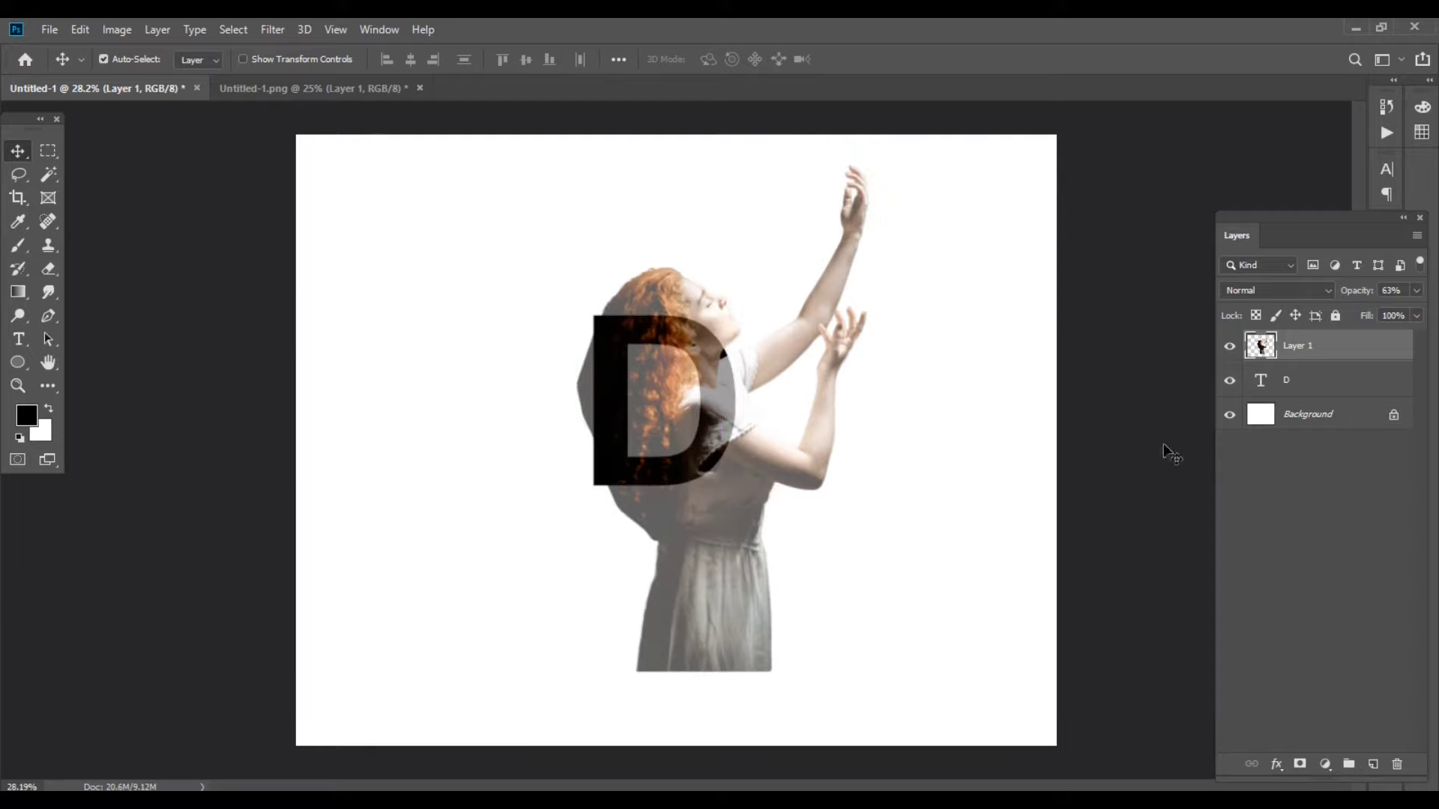
{"action": "left_click", "coordinate": [1301, 389]}
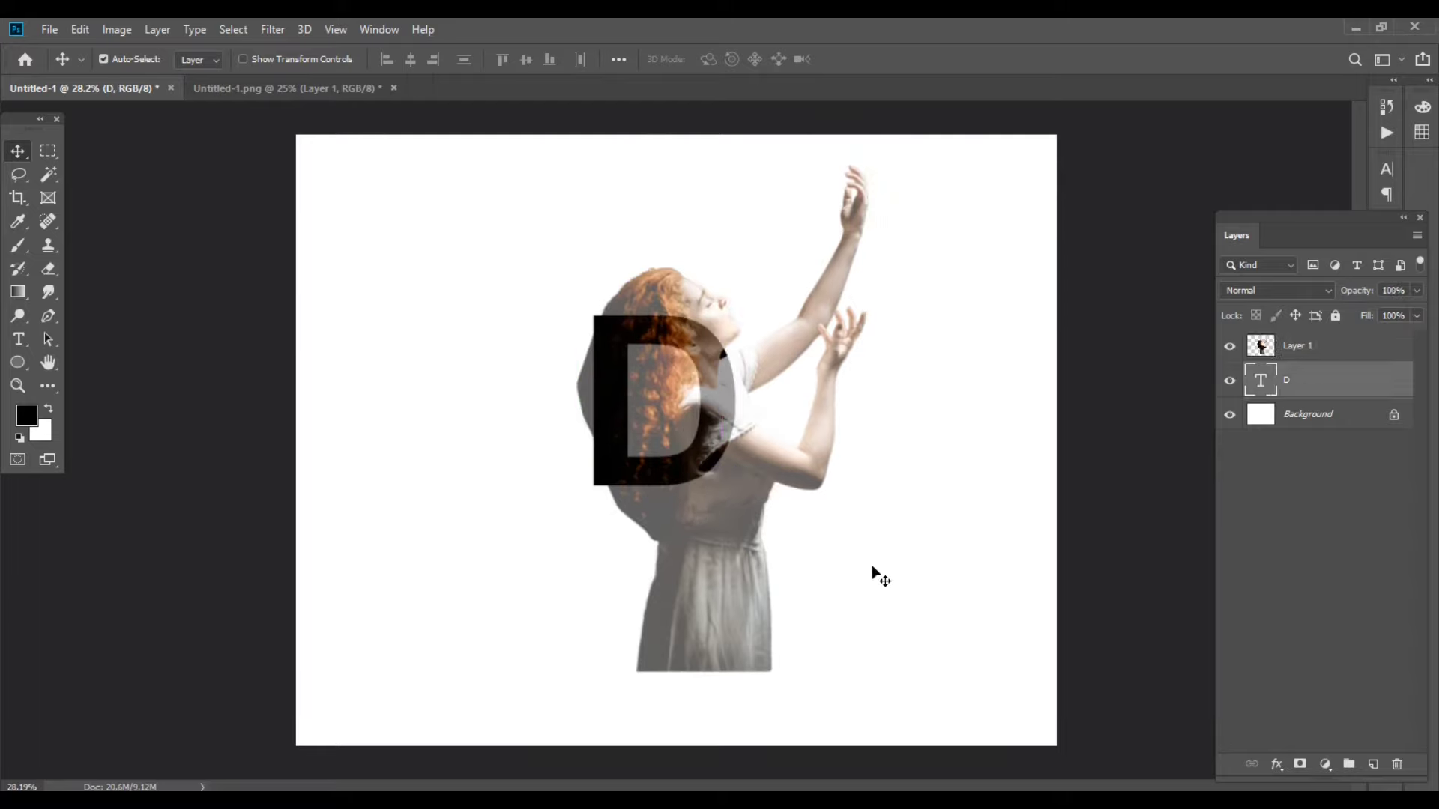
- Narrow the letter D slightly from both its left and right sides
{"action": "key", "text": "ctrl+t"}
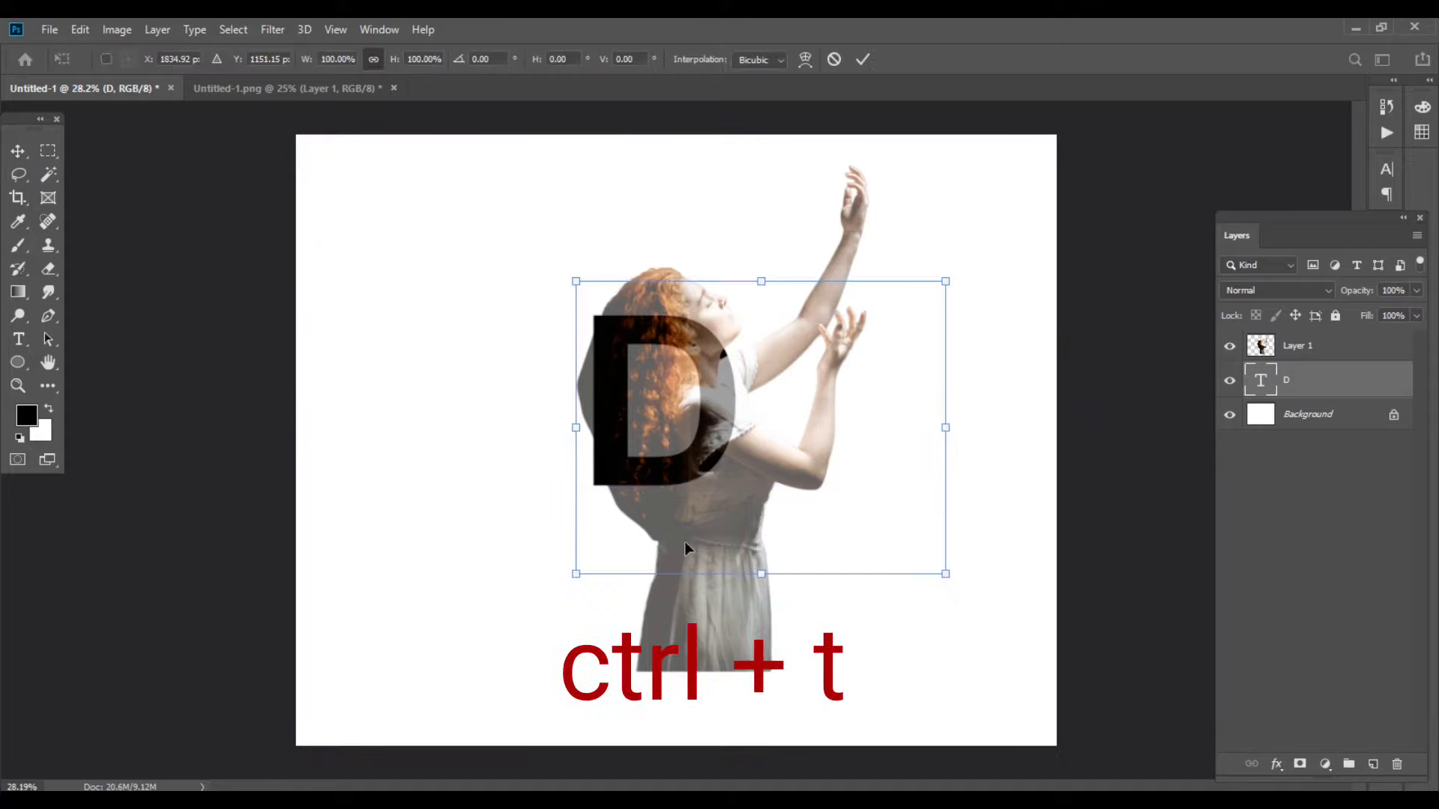
{"action": "left_click_drag", "start_coordinate": [575, 428], "coordinate": [586, 428]}
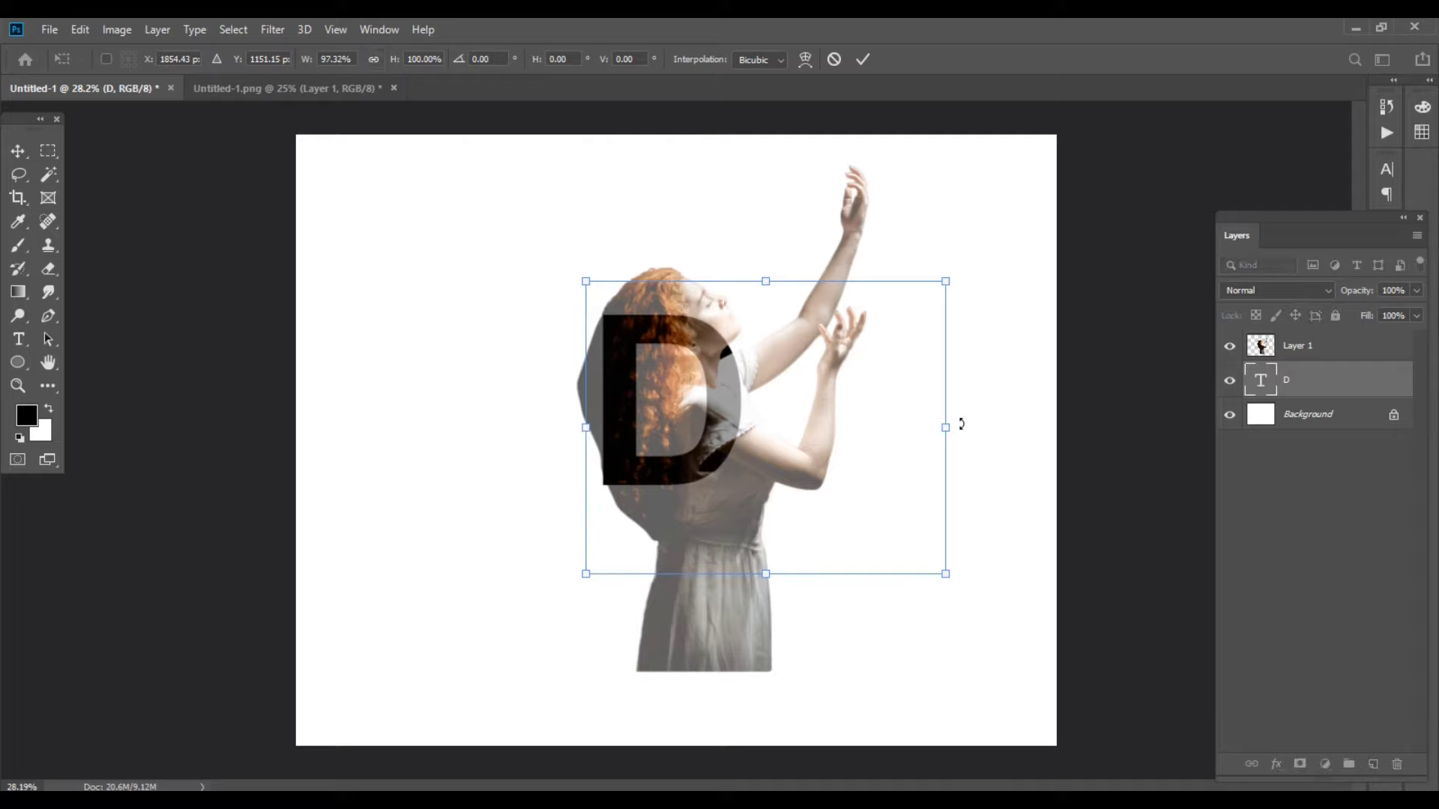
{"action": "left_click_drag", "start_coordinate": [946, 427], "coordinate": [932, 427]}
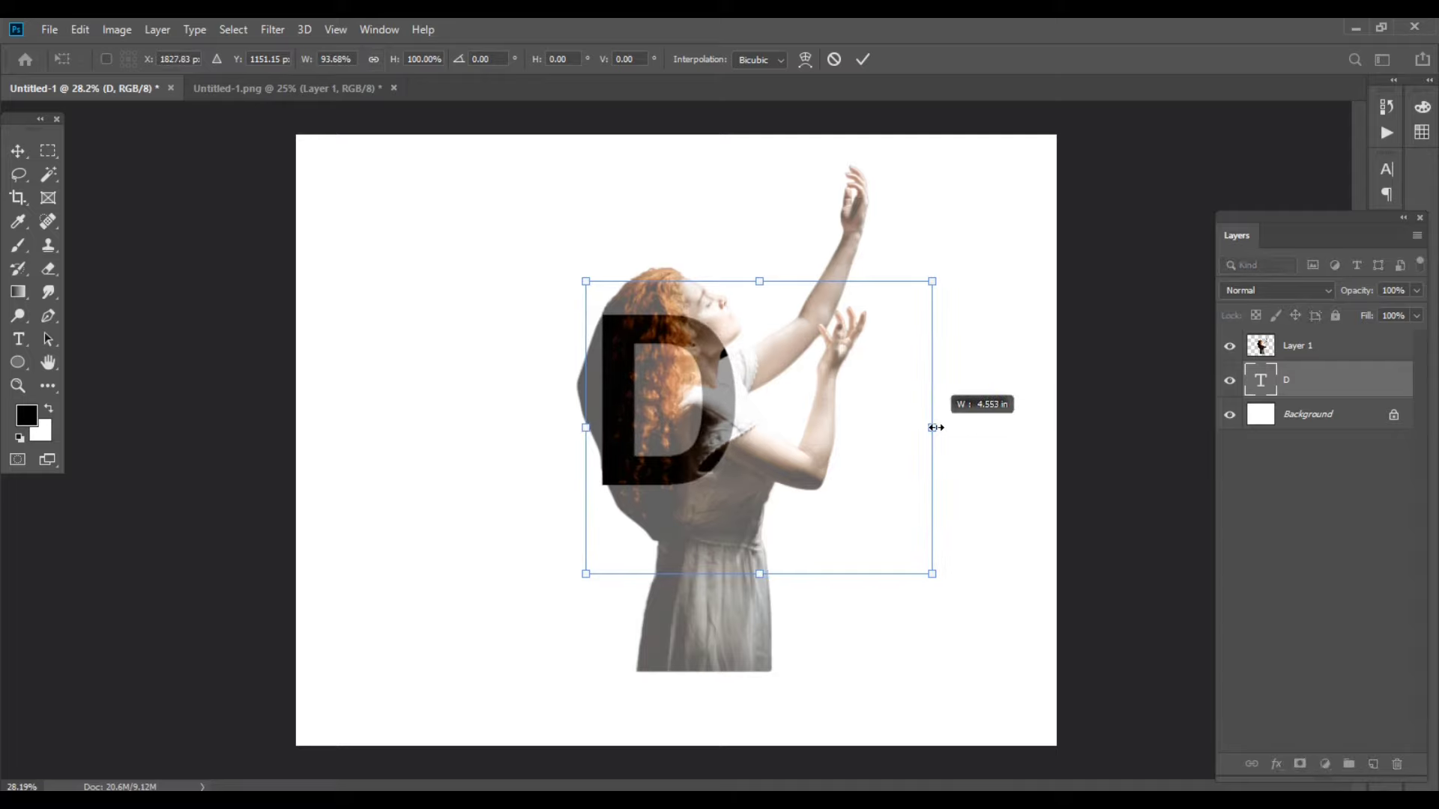
{"action": "key", "text": "Return"}
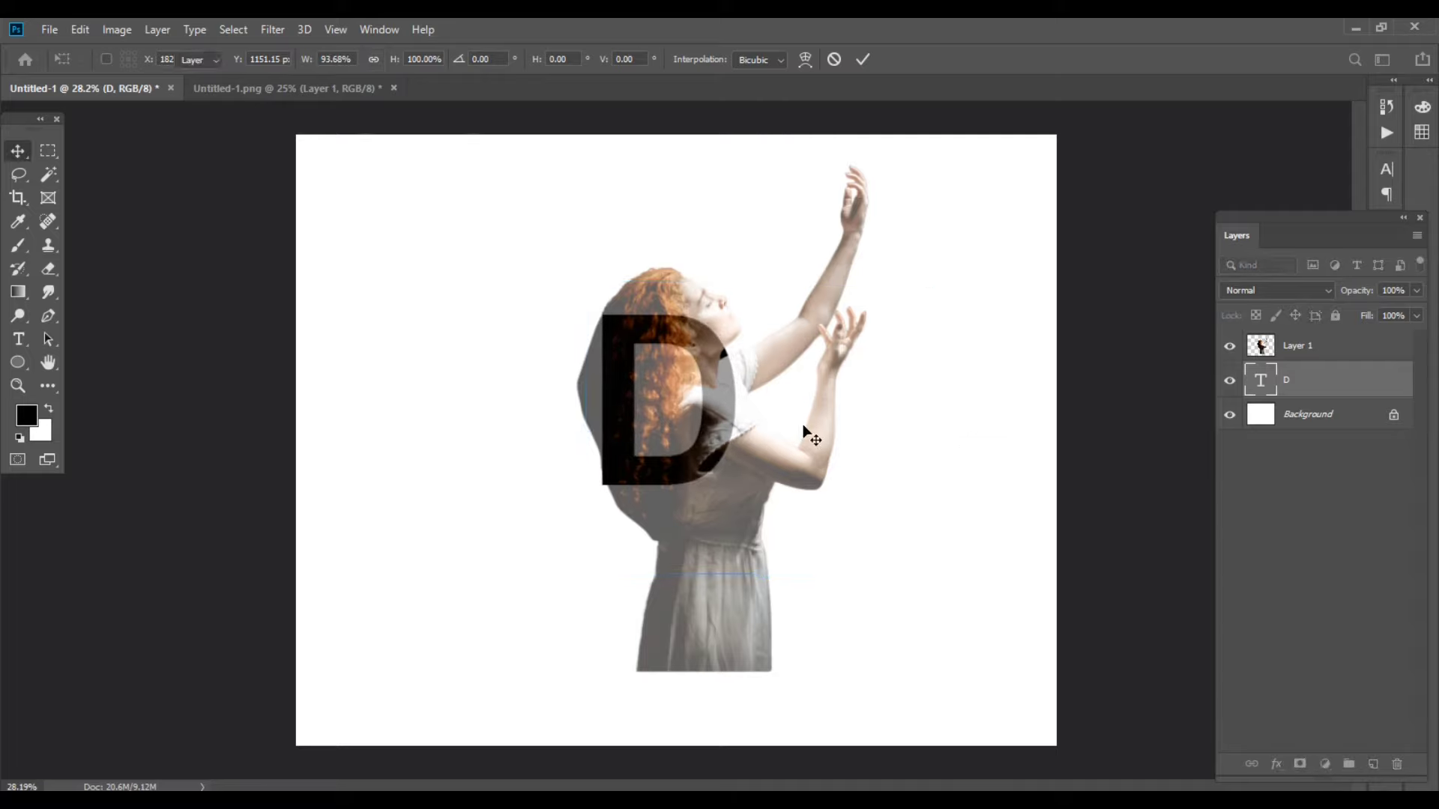
- Move the woman photo, rotate it about 13° and scale it to about 92.5%
{"action": "left_click", "coordinate": [1279, 350]}
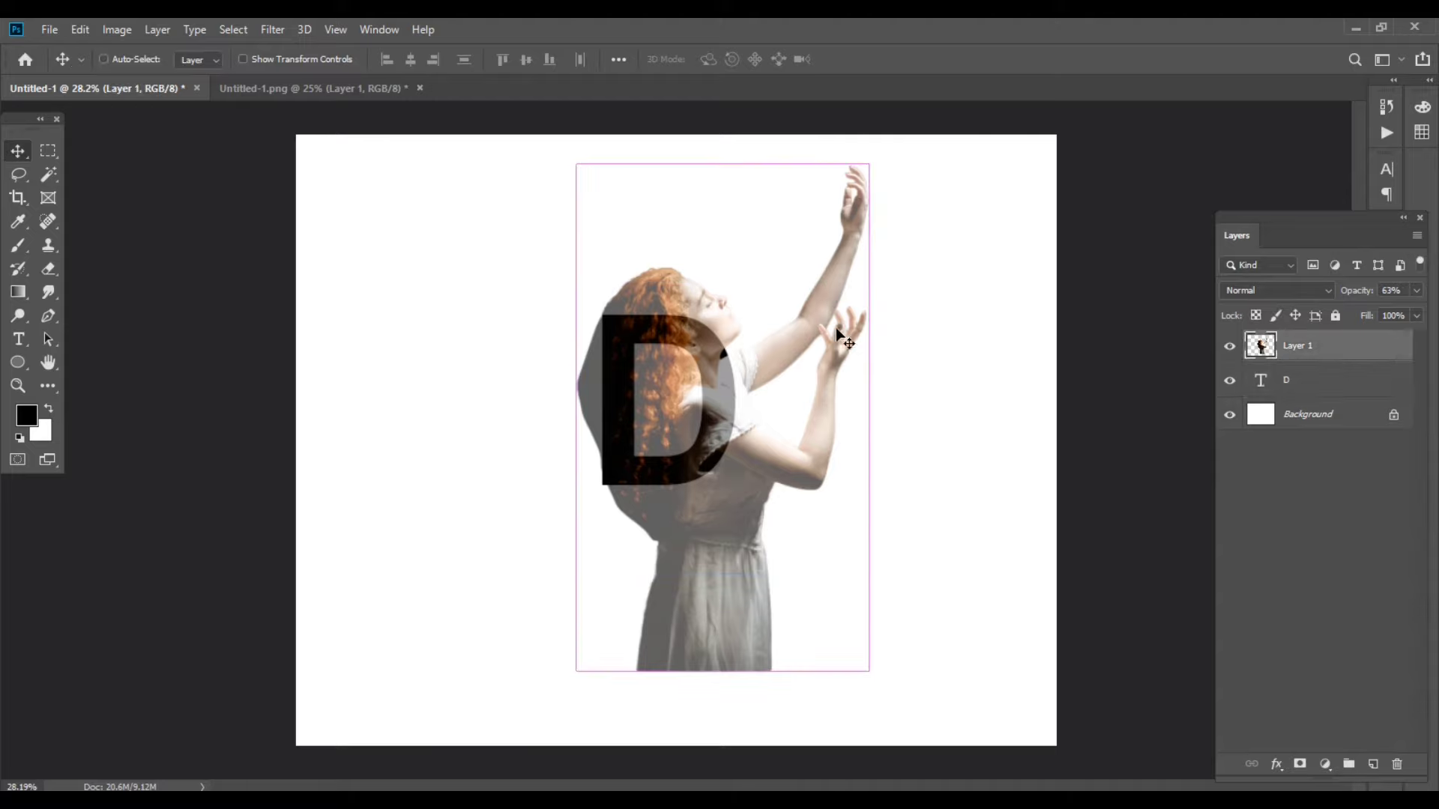
{"action": "key", "text": "ctrl+t"}
{"action": "left_click_drag", "start_coordinate": [783, 477], "coordinate": [795, 475]}
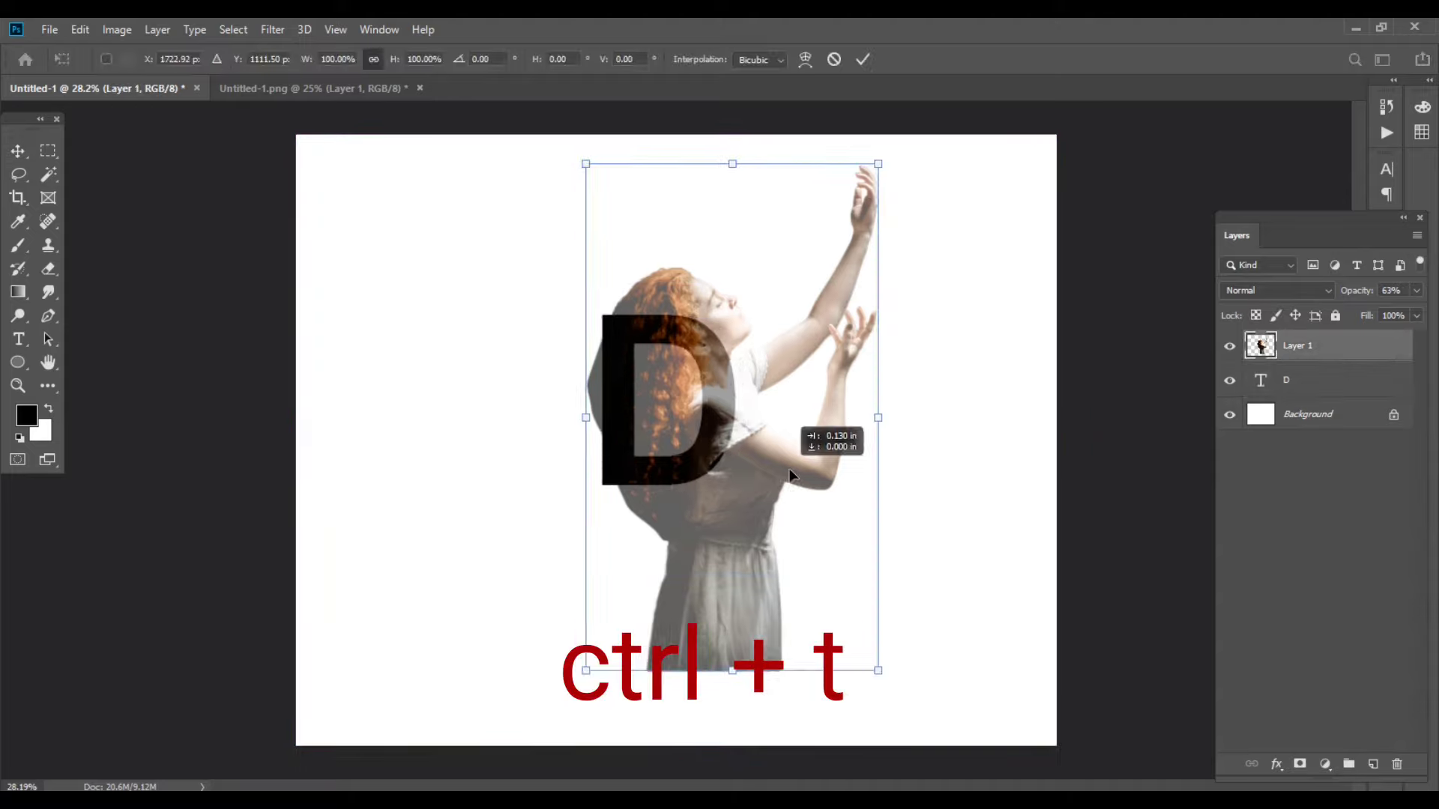
{"action": "left_click_drag", "start_coordinate": [900, 155], "coordinate": [948, 193]}
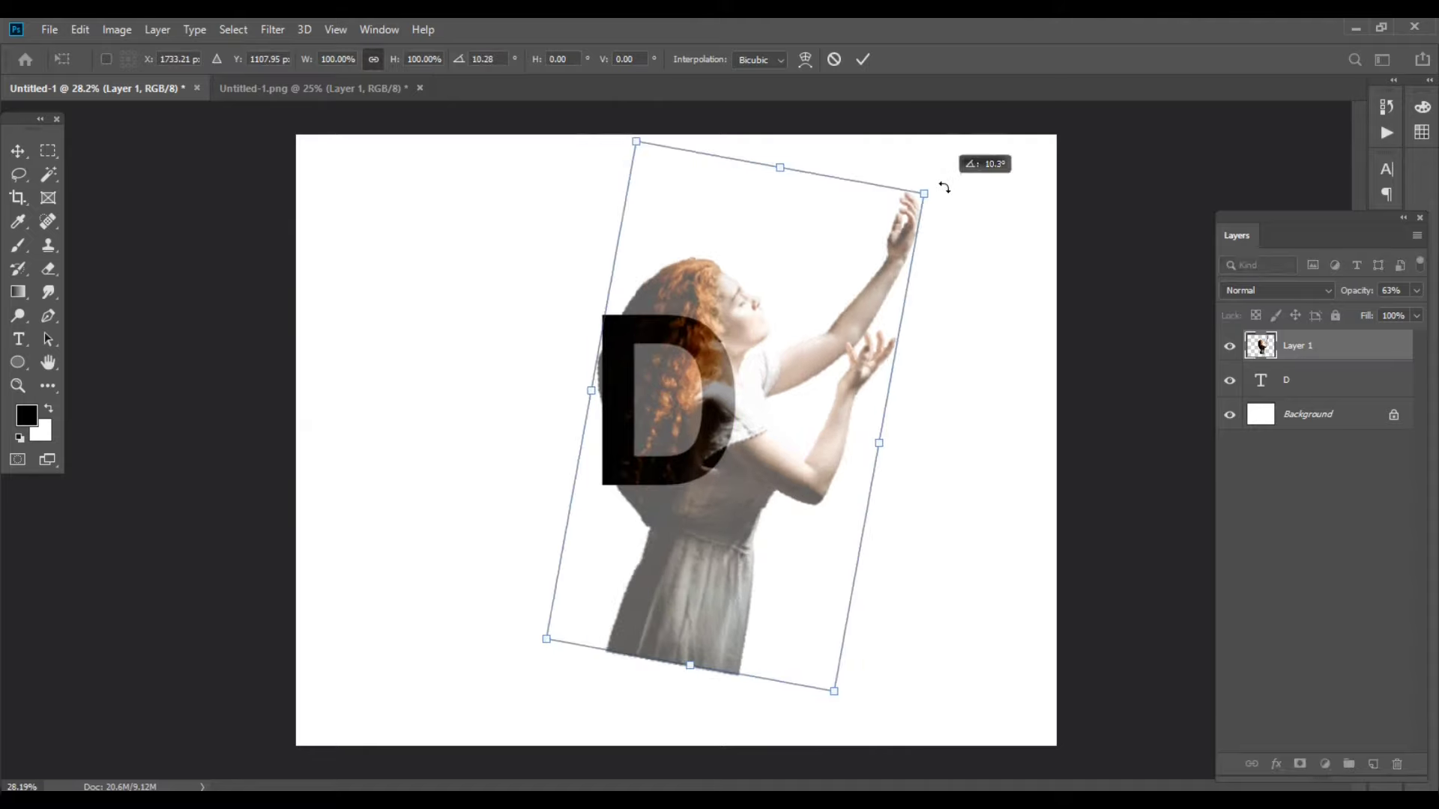
{"action": "left_click_drag", "start_coordinate": [643, 137], "coordinate": [654, 157]}
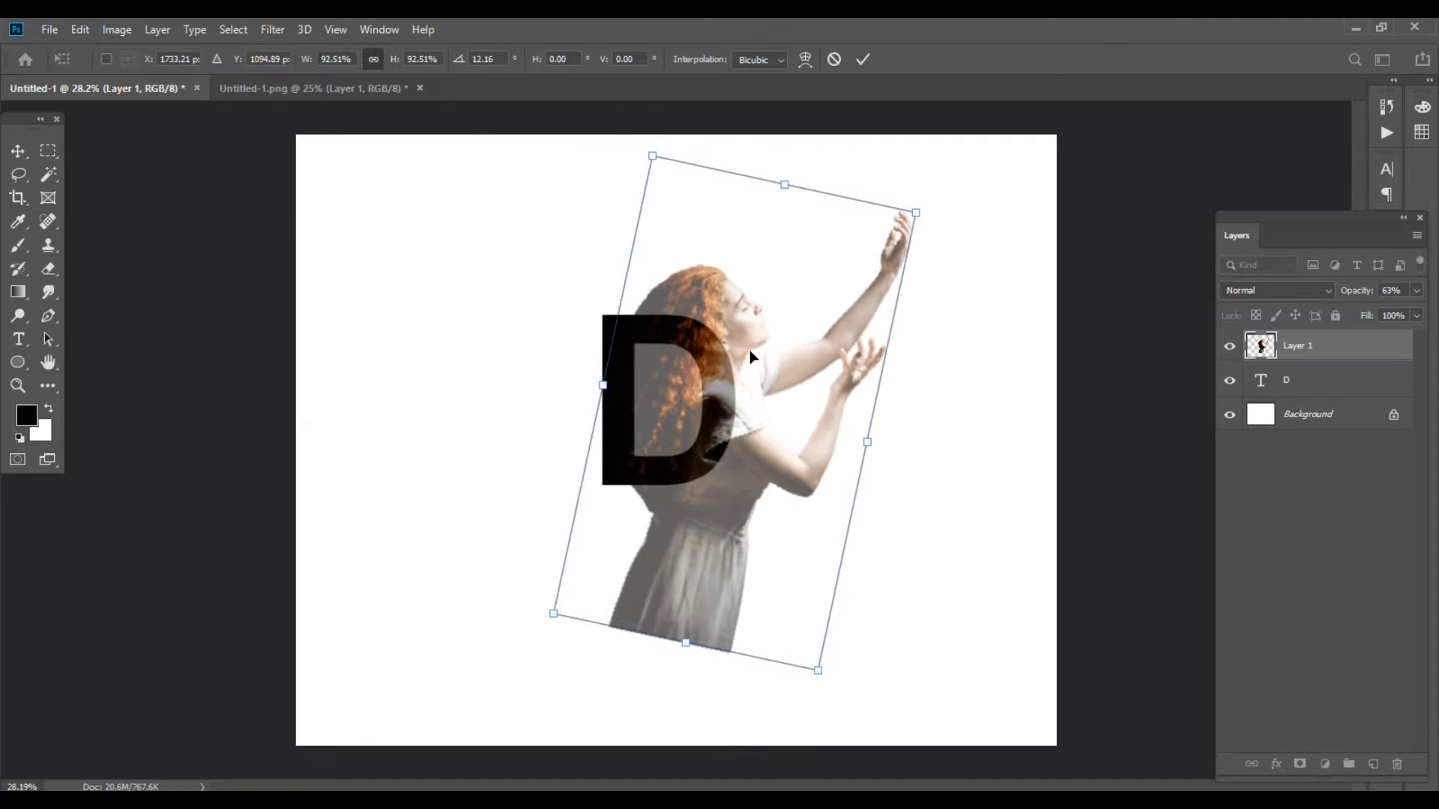
{"action": "left_click_drag", "start_coordinate": [769, 373], "coordinate": [768, 380]}
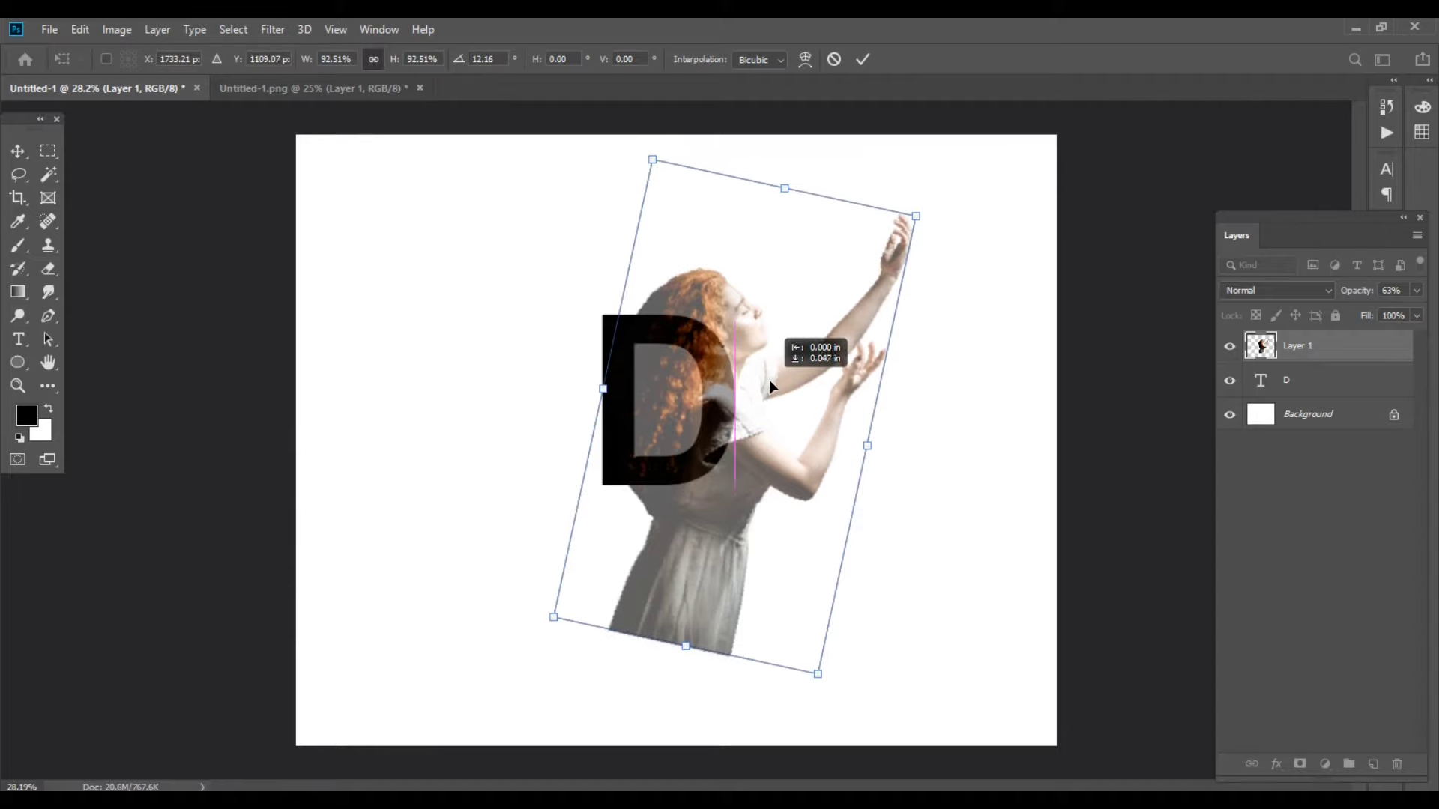
{"action": "left_click_drag", "start_coordinate": [937, 213], "coordinate": [939, 222]}
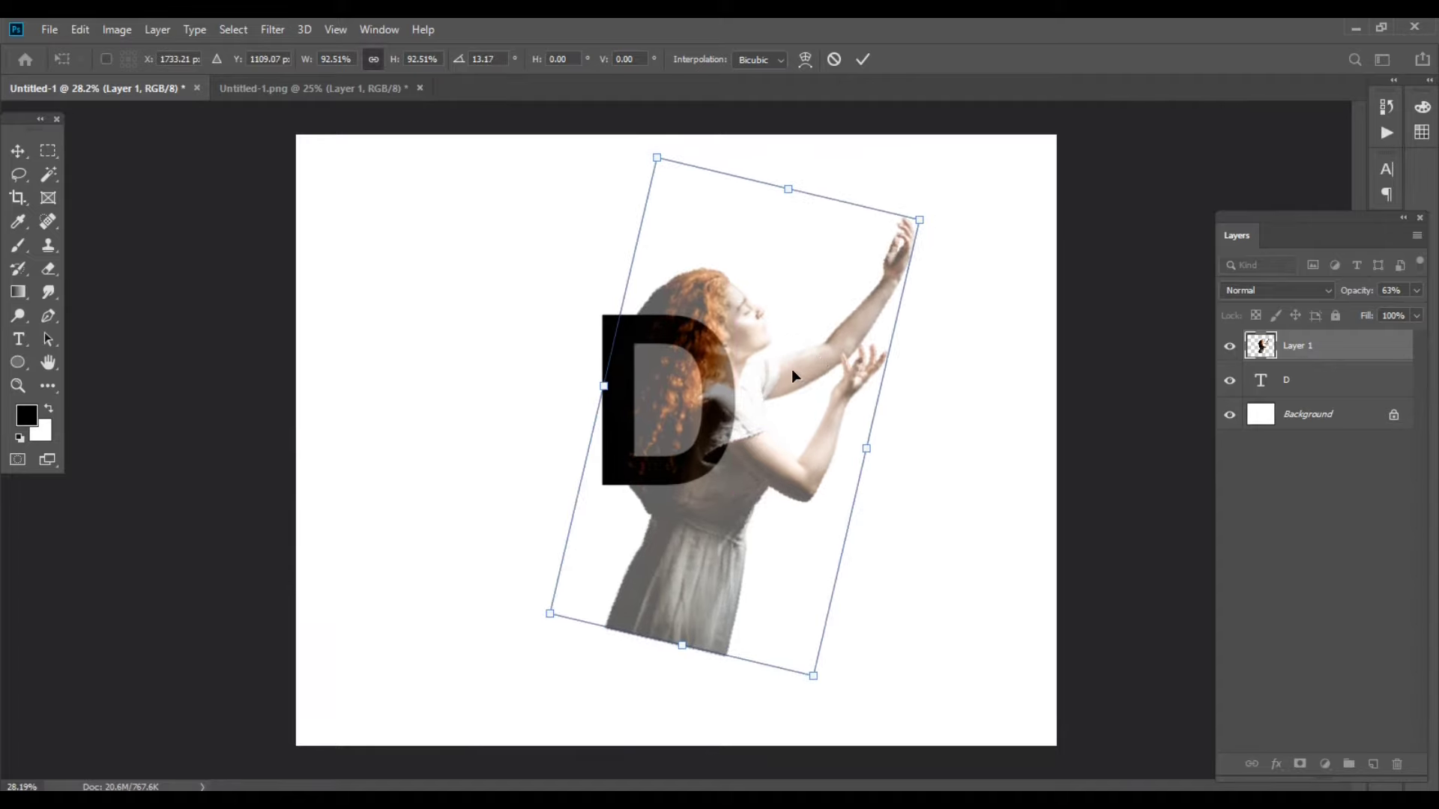
{"action": "key", "text": "Return"}
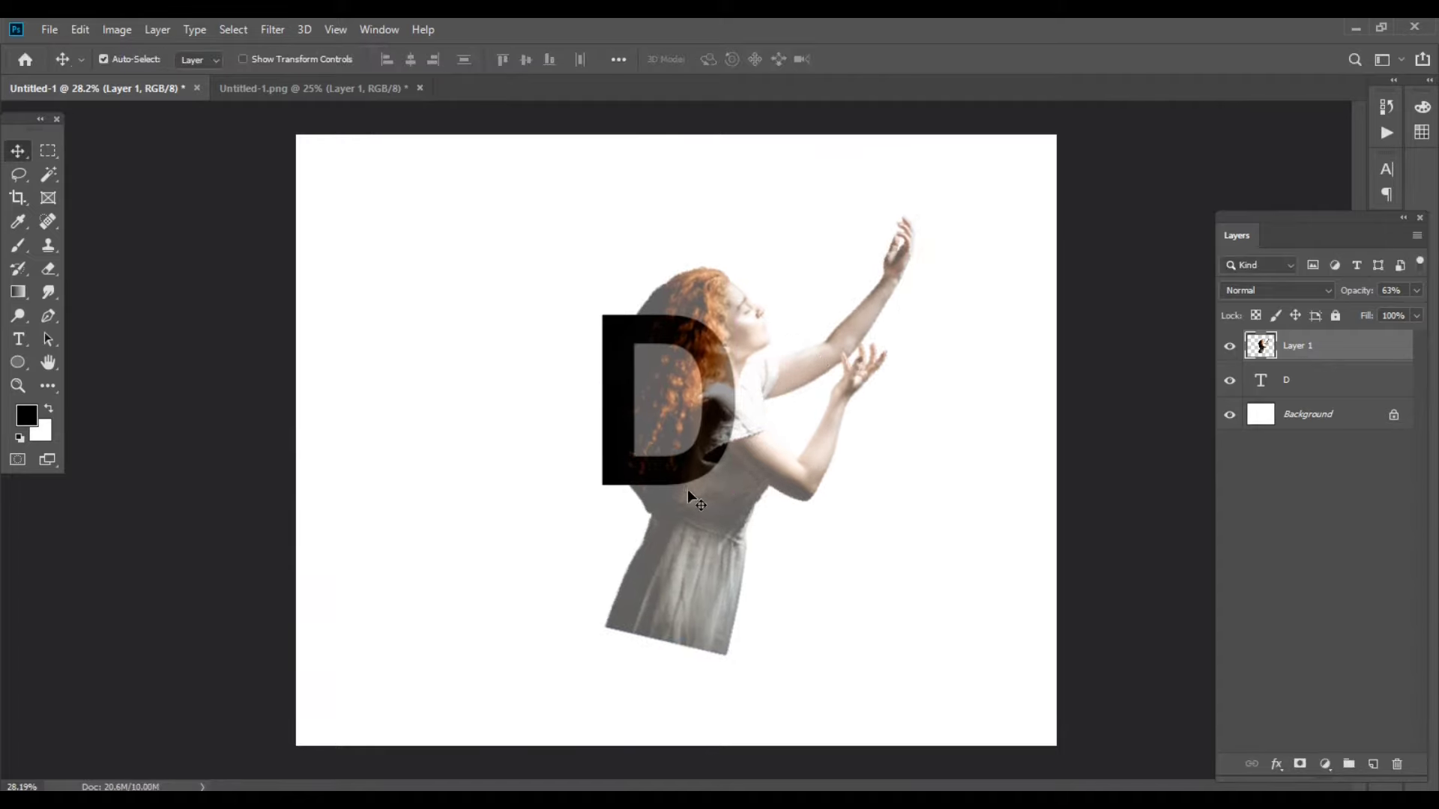
- Narrow the D to 98% width and zoom to view the whole composition
{"action": "left_click", "coordinate": [1267, 381]}
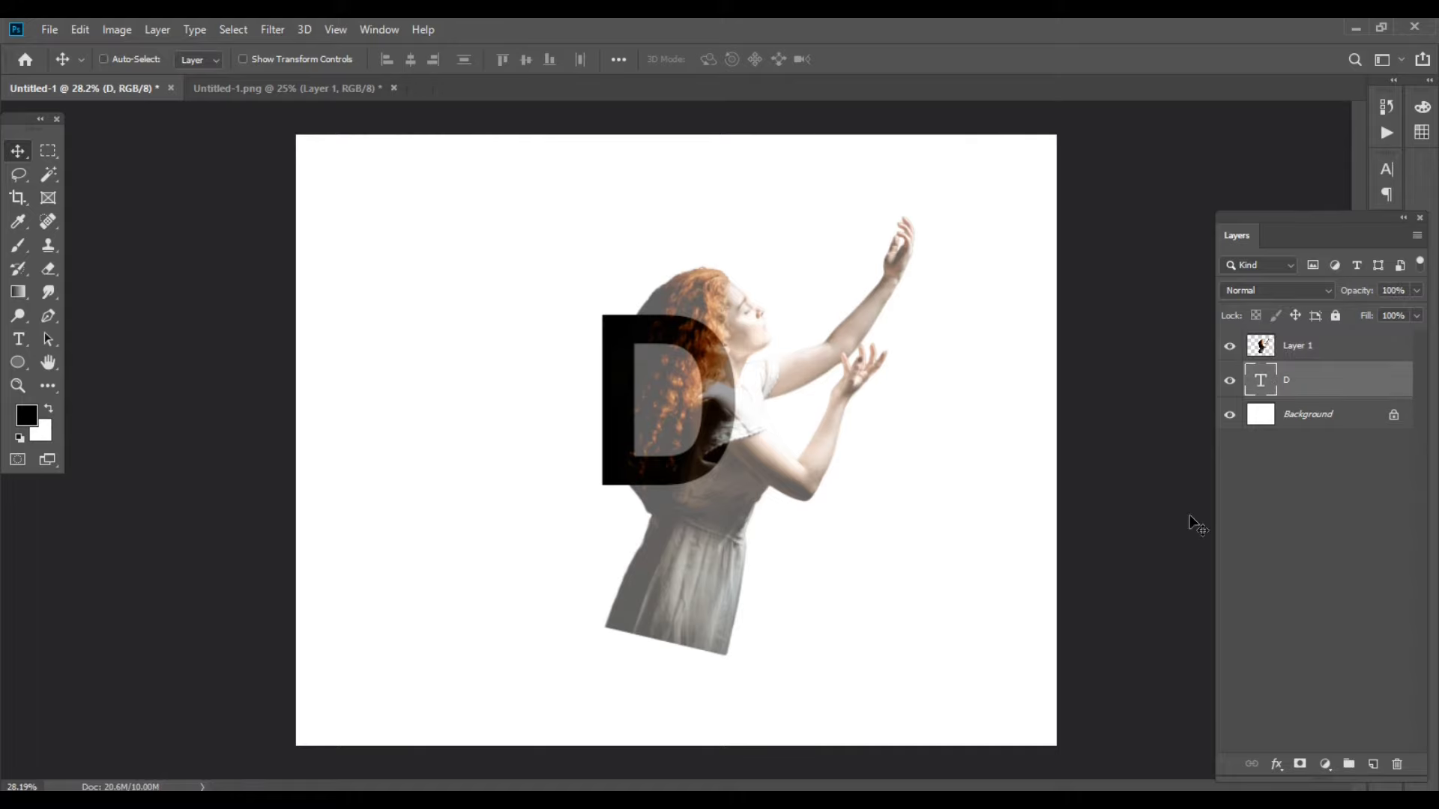
{"action": "key", "text": "ctrl+t"}
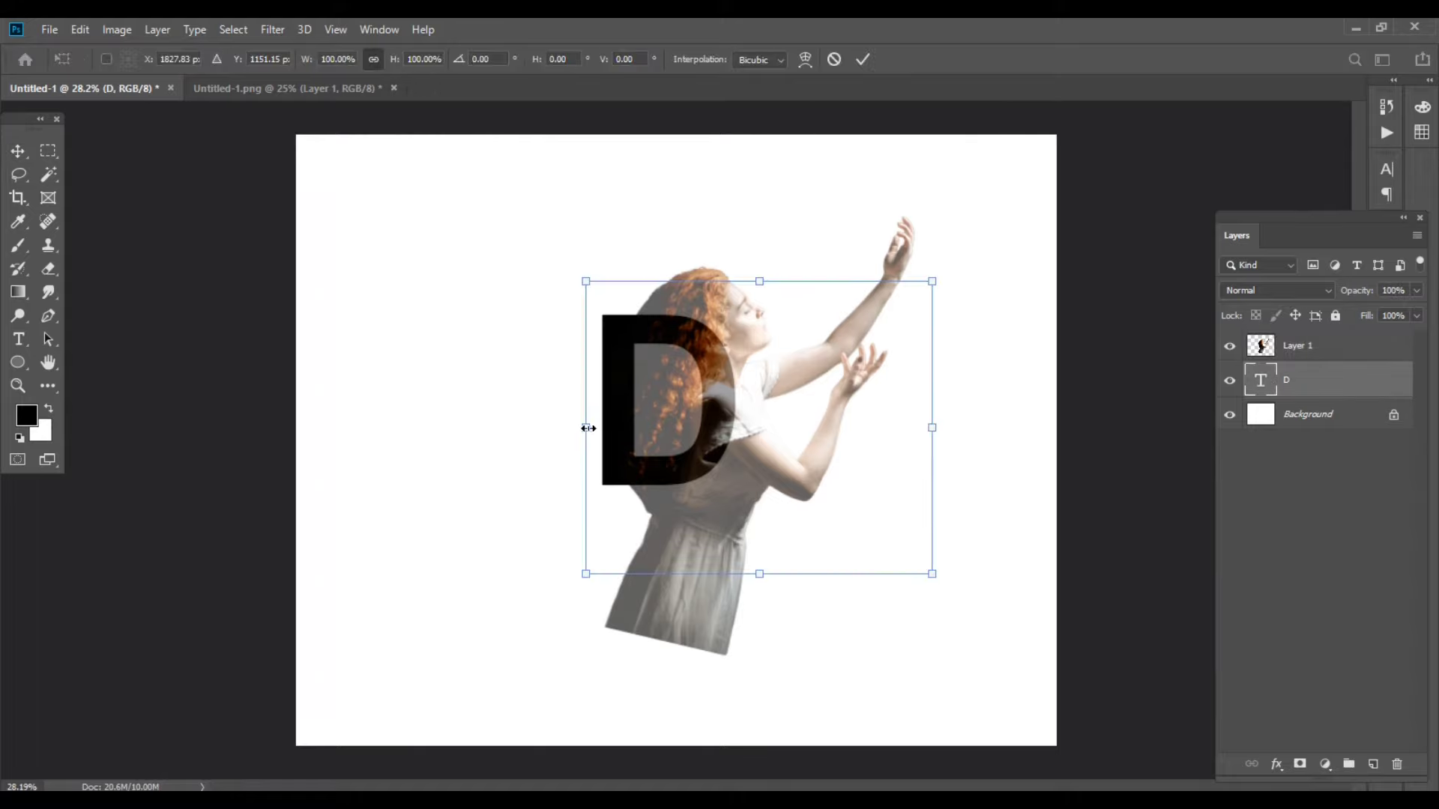
{"action": "left_click_drag", "start_coordinate": [588, 429], "coordinate": [592, 428]}
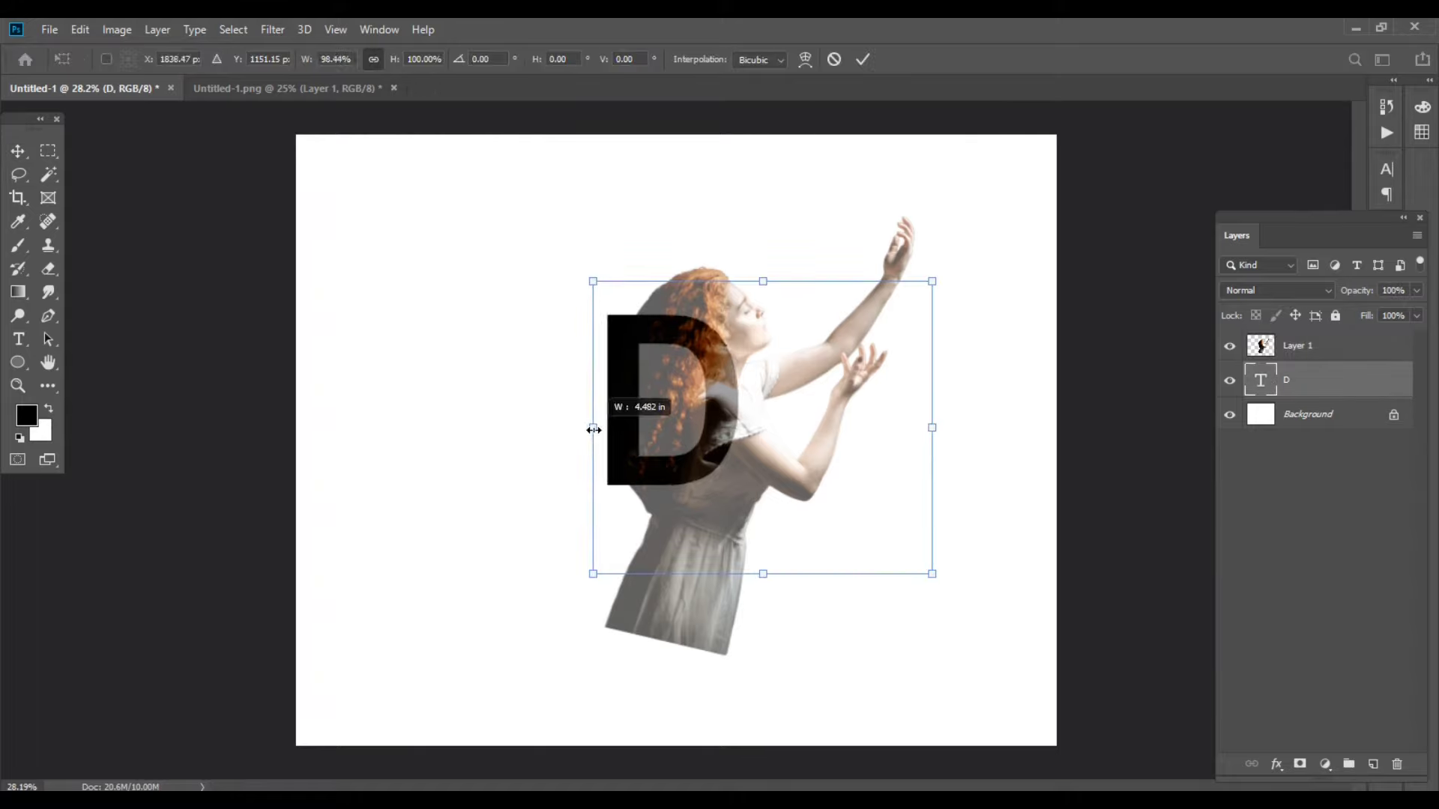
{"action": "key", "text": "Return"}
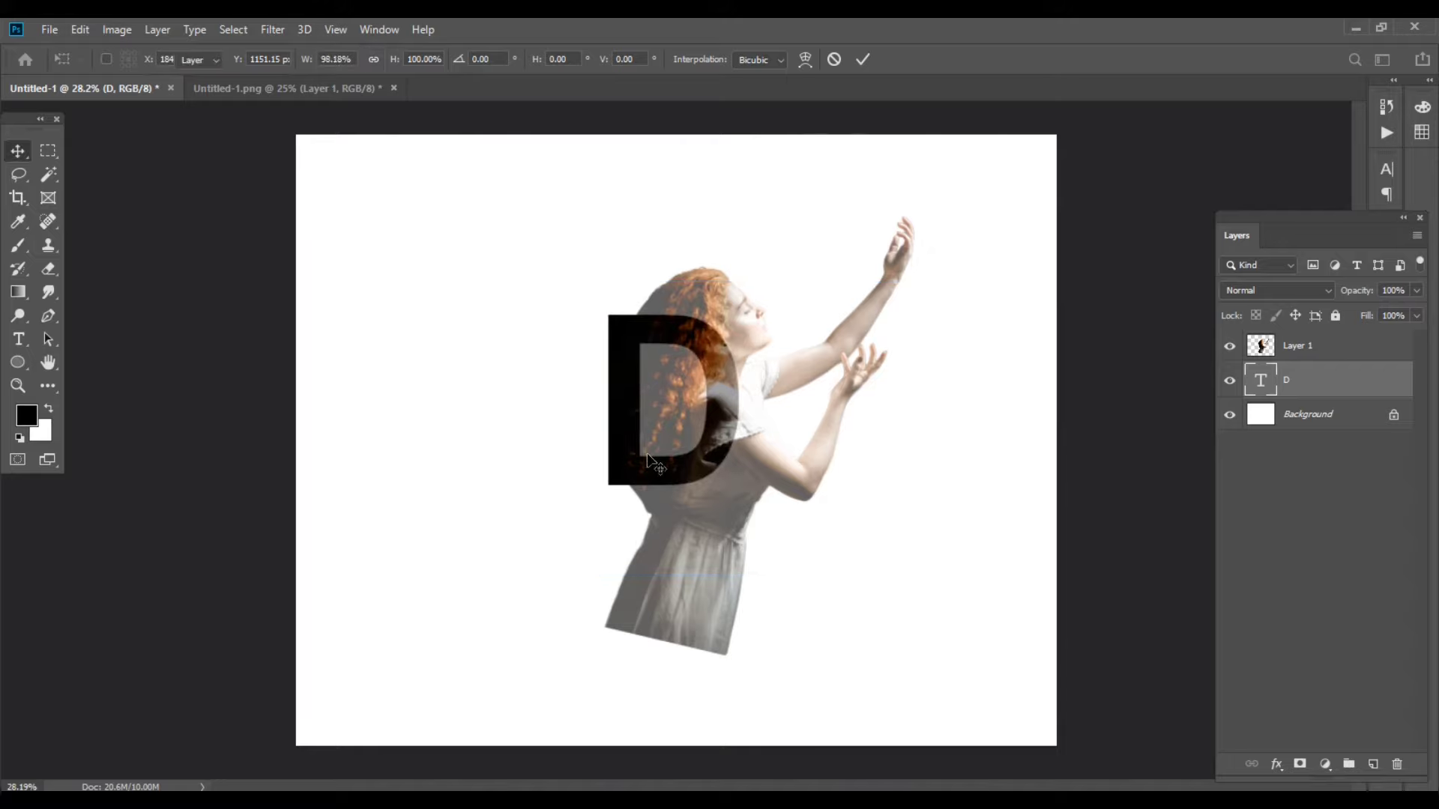
{"action": "key", "text": "ctrl+minus"}
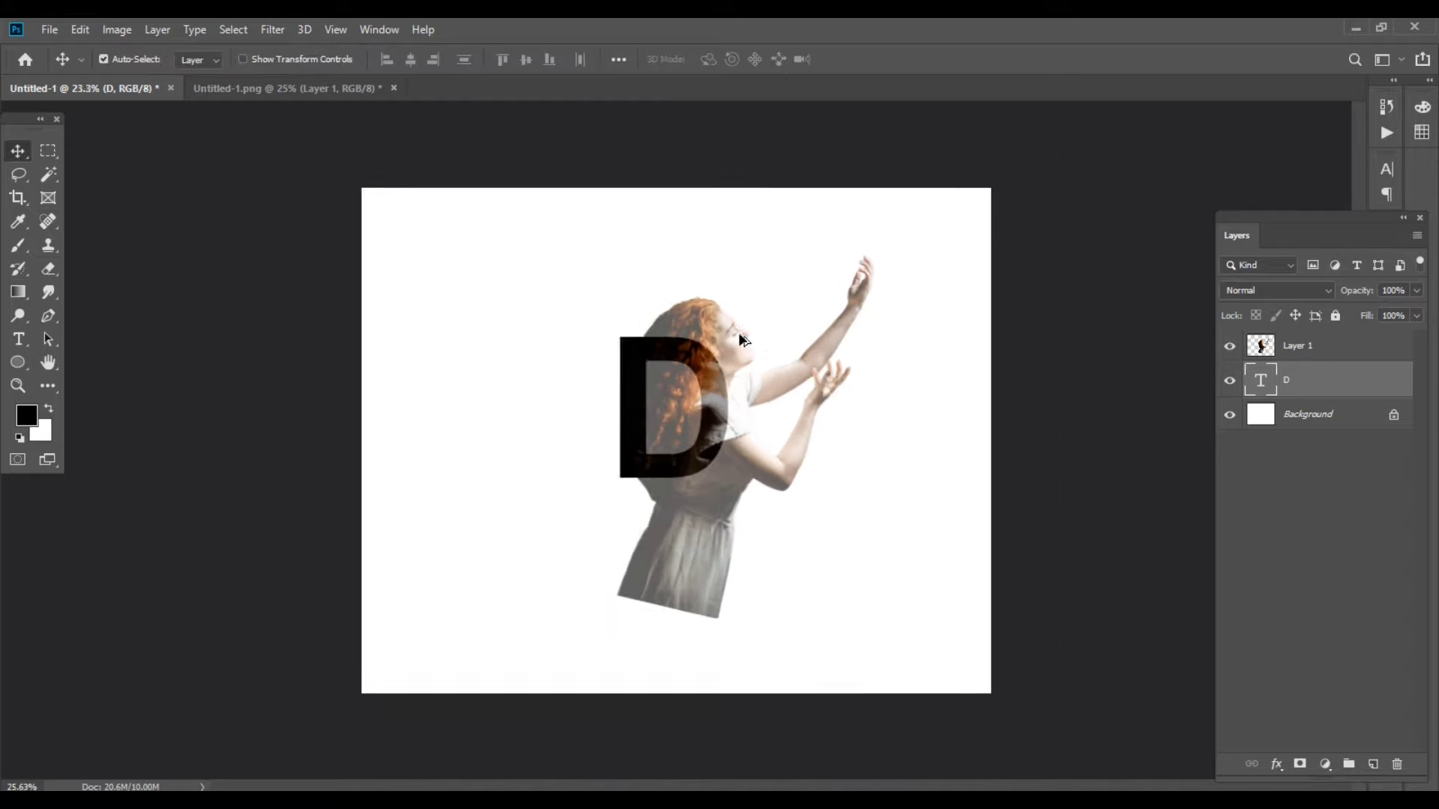
{"action": "key", "text": "ctrl+0"}
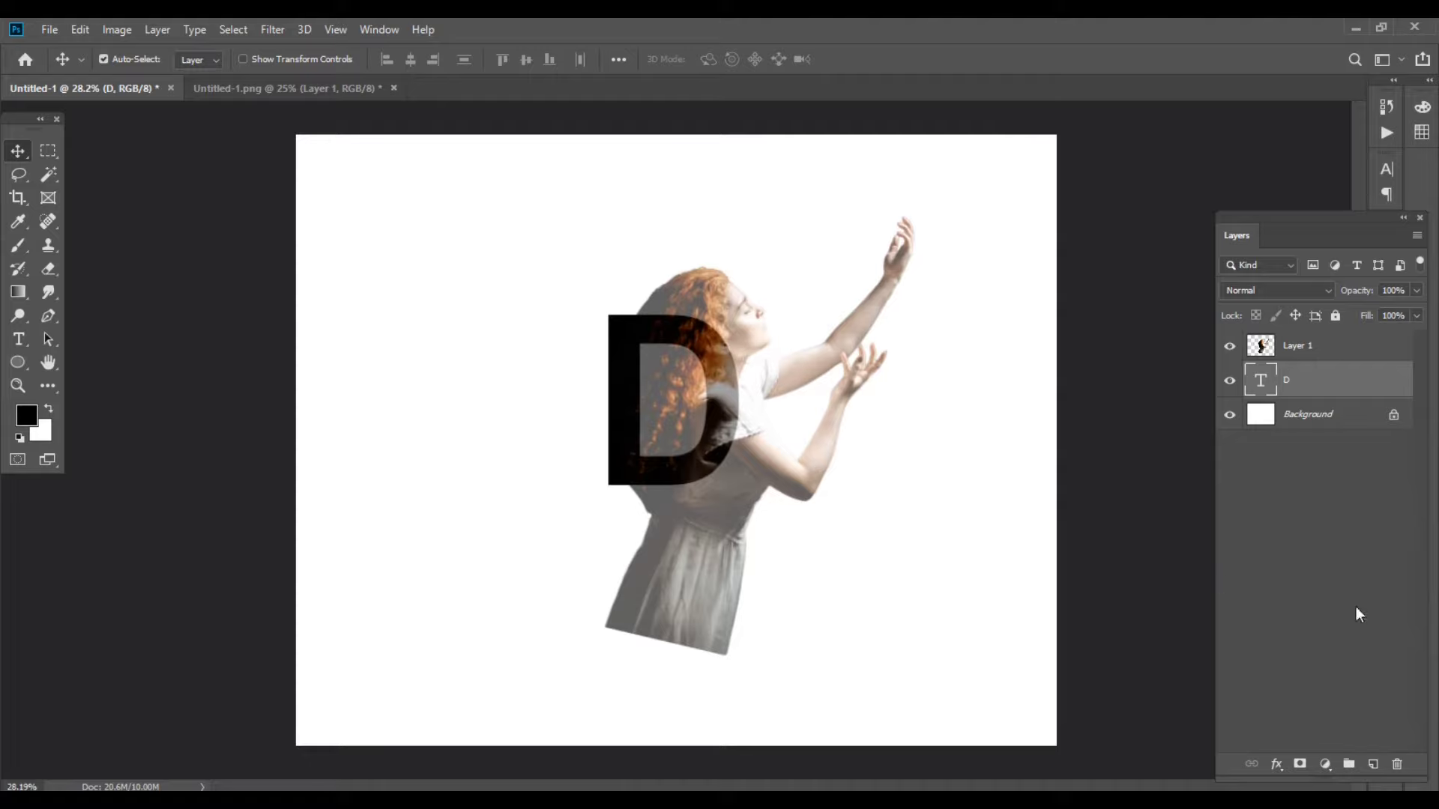
- Make Layer 1 a clipping mask on the D text layer
{"action": "left_click", "coordinate": [1317, 349]}
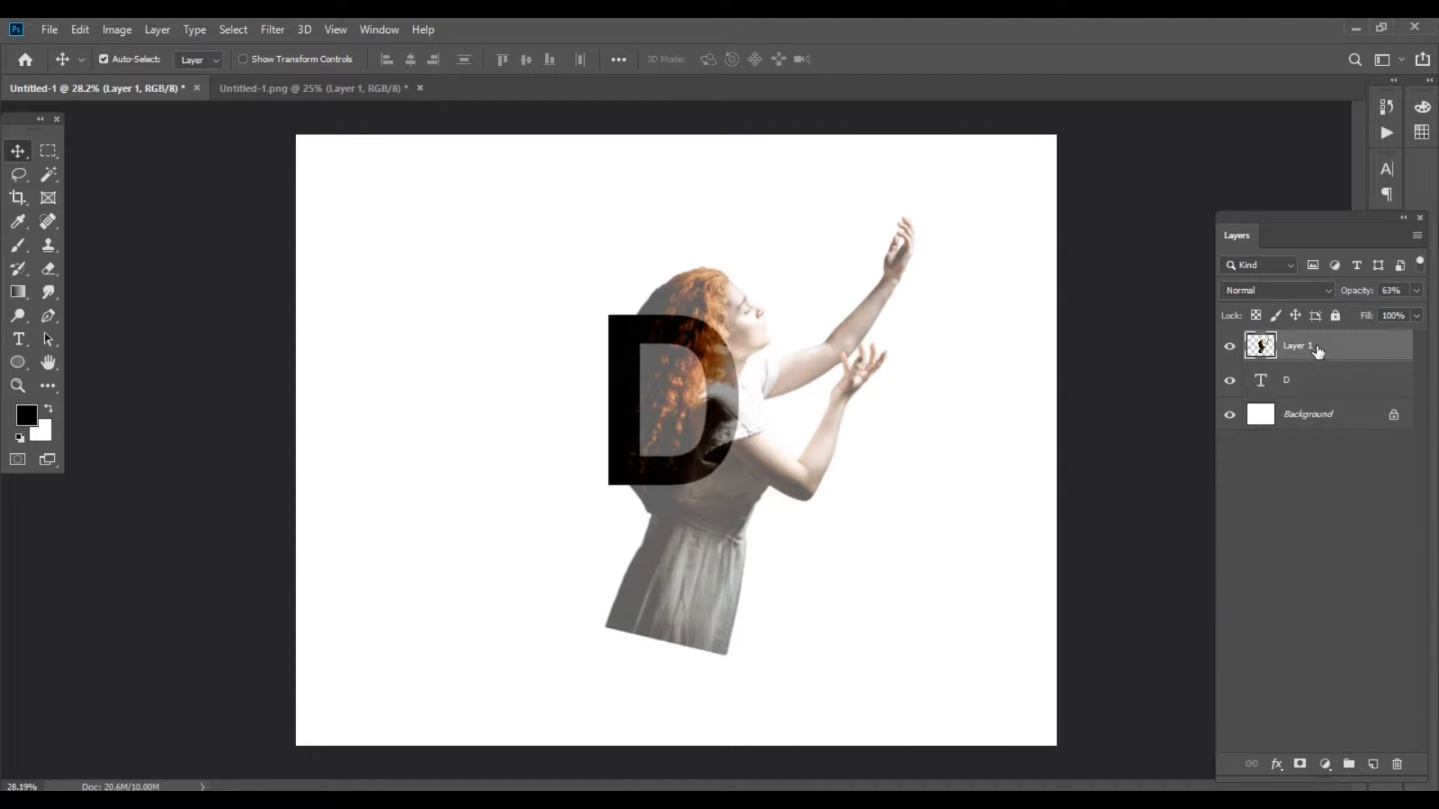
{"action": "right_click", "coordinate": [1313, 352]}
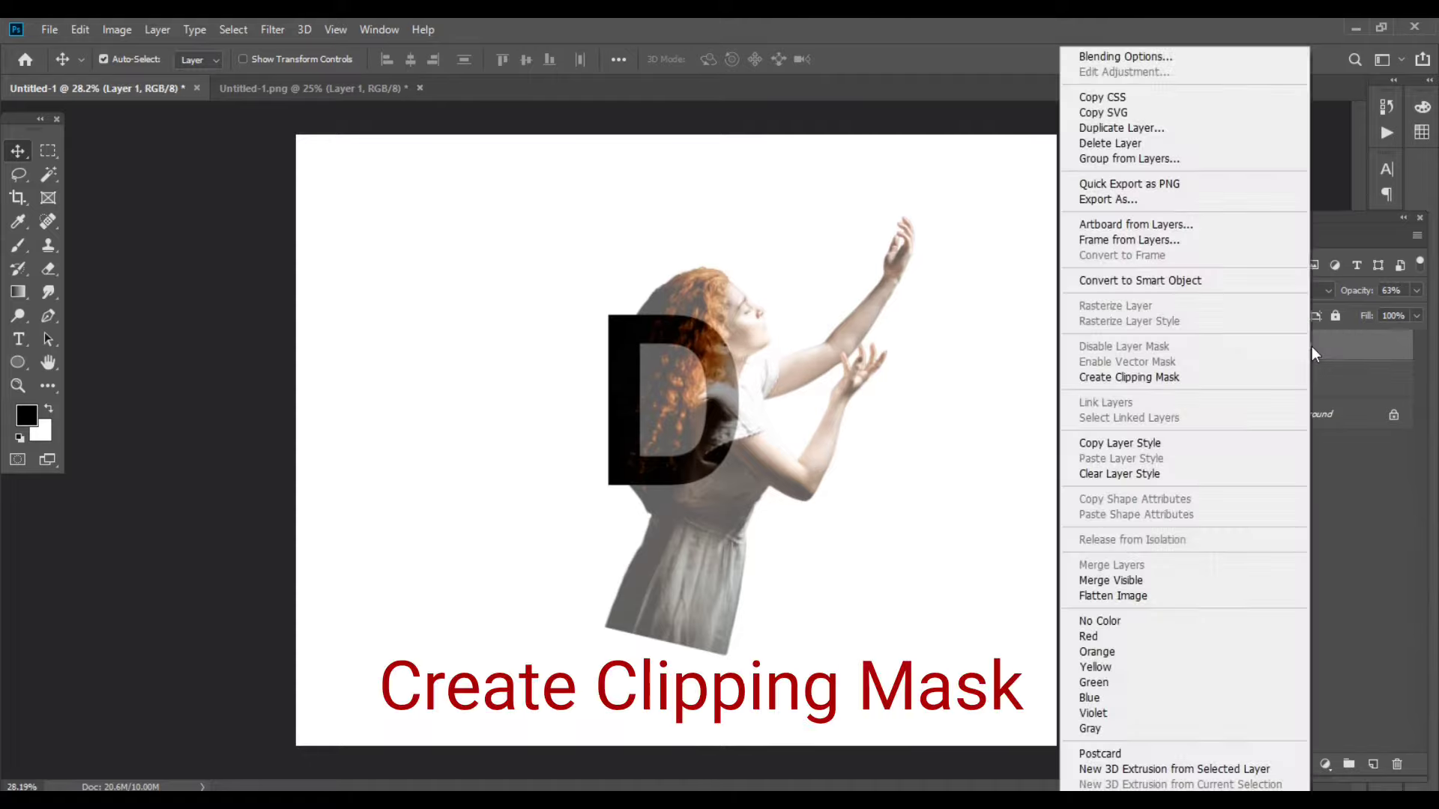
{"action": "left_click", "coordinate": [1101, 383]}
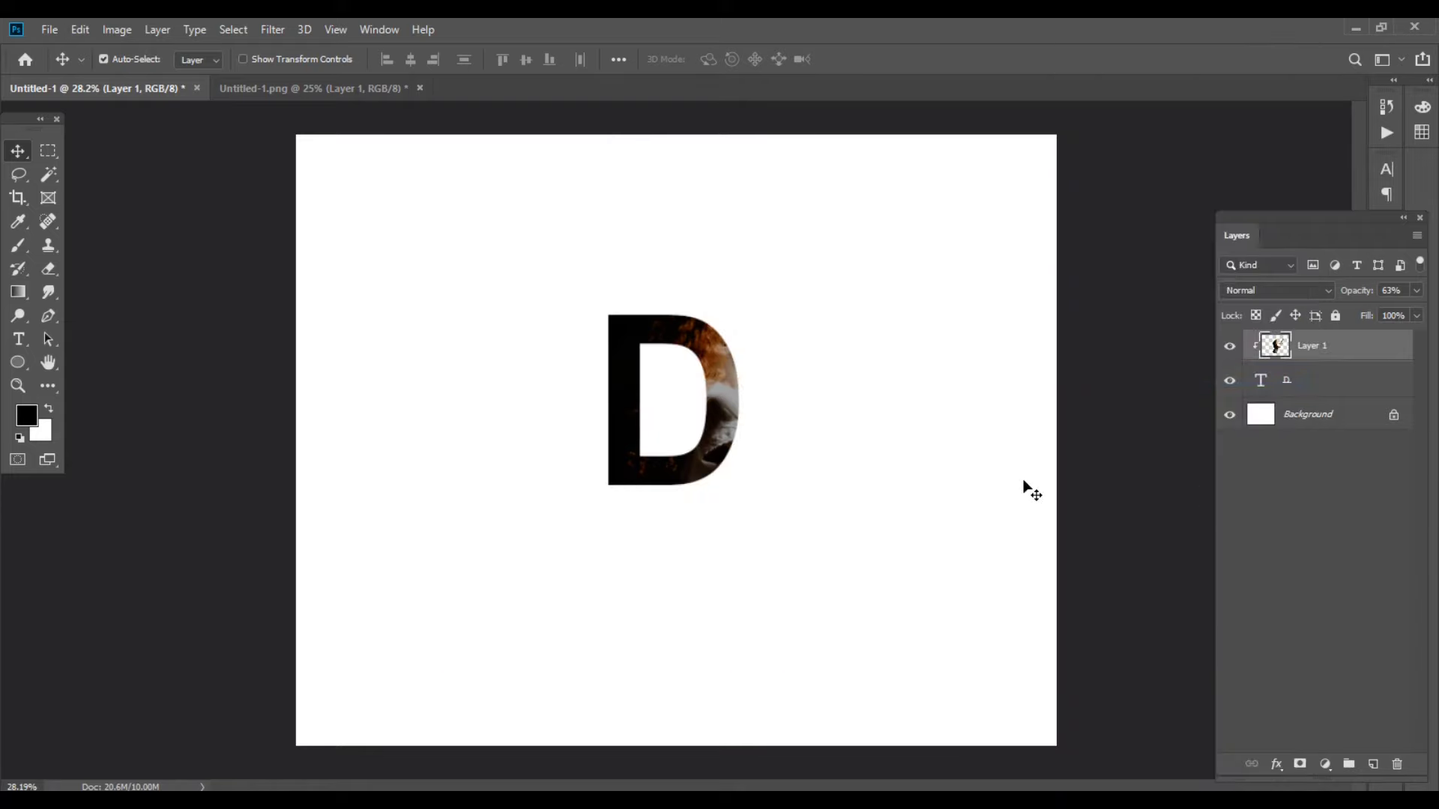
- Duplicate Layer 1 as Layer 1 copy and zoom in with the Pen tool ready
{"action": "key", "text": "ctrl+j"}
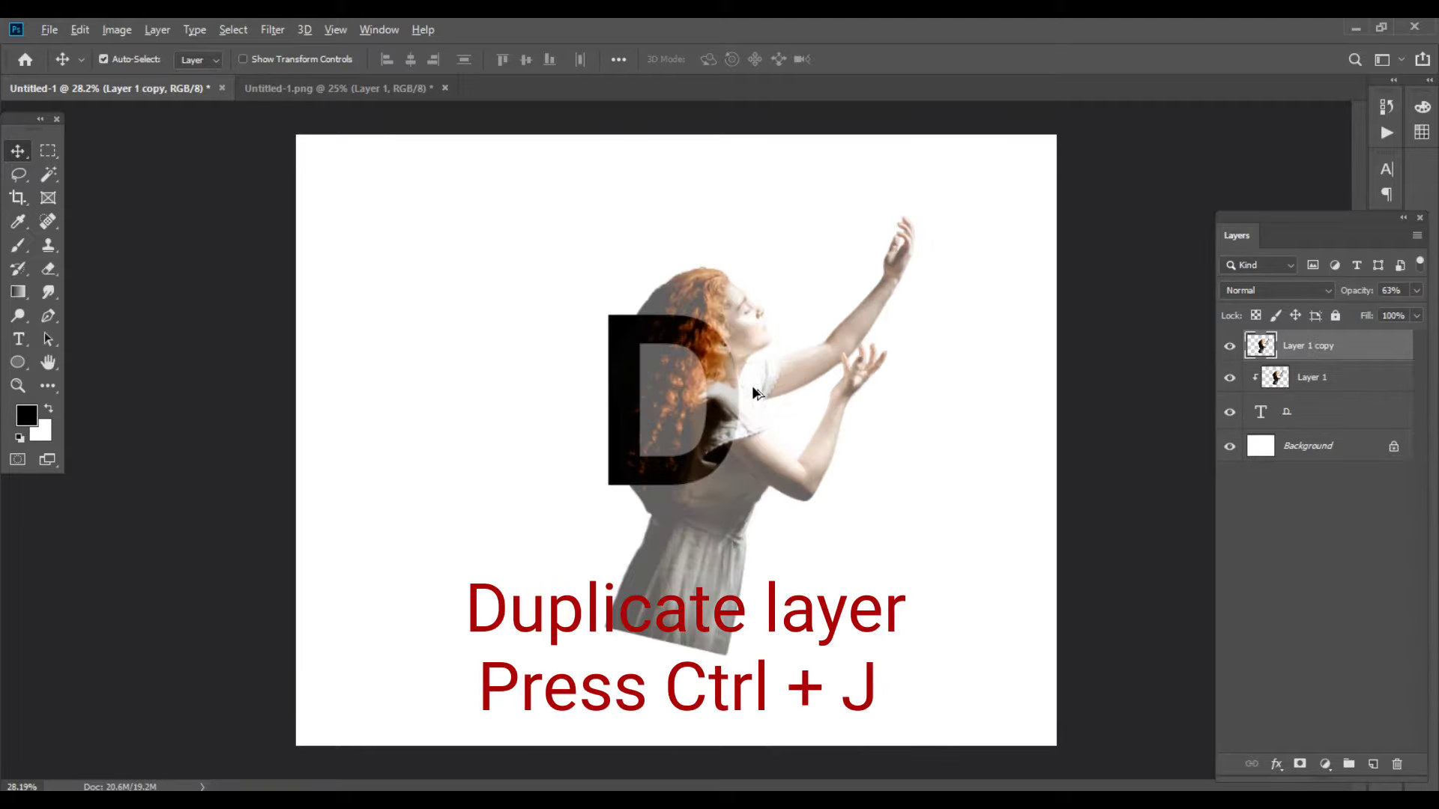
{"action": "scroll", "coordinate": [752, 382], "scroll_direction": "up", "scroll_amount": 2}
{"action": "scroll", "coordinate": [753, 373], "scroll_direction": "up", "scroll_amount": 2}
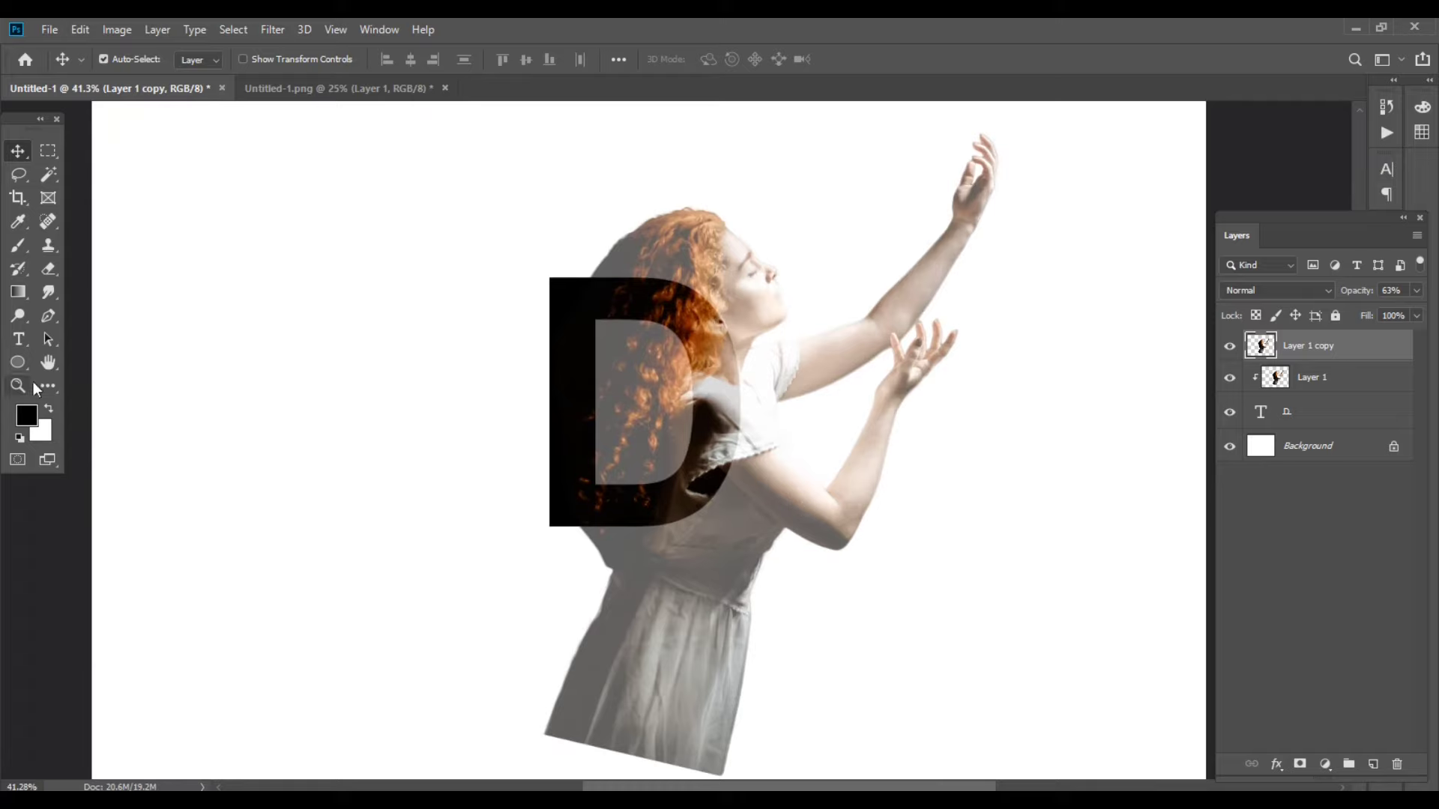
{"action": "left_click", "coordinate": [54, 318]}
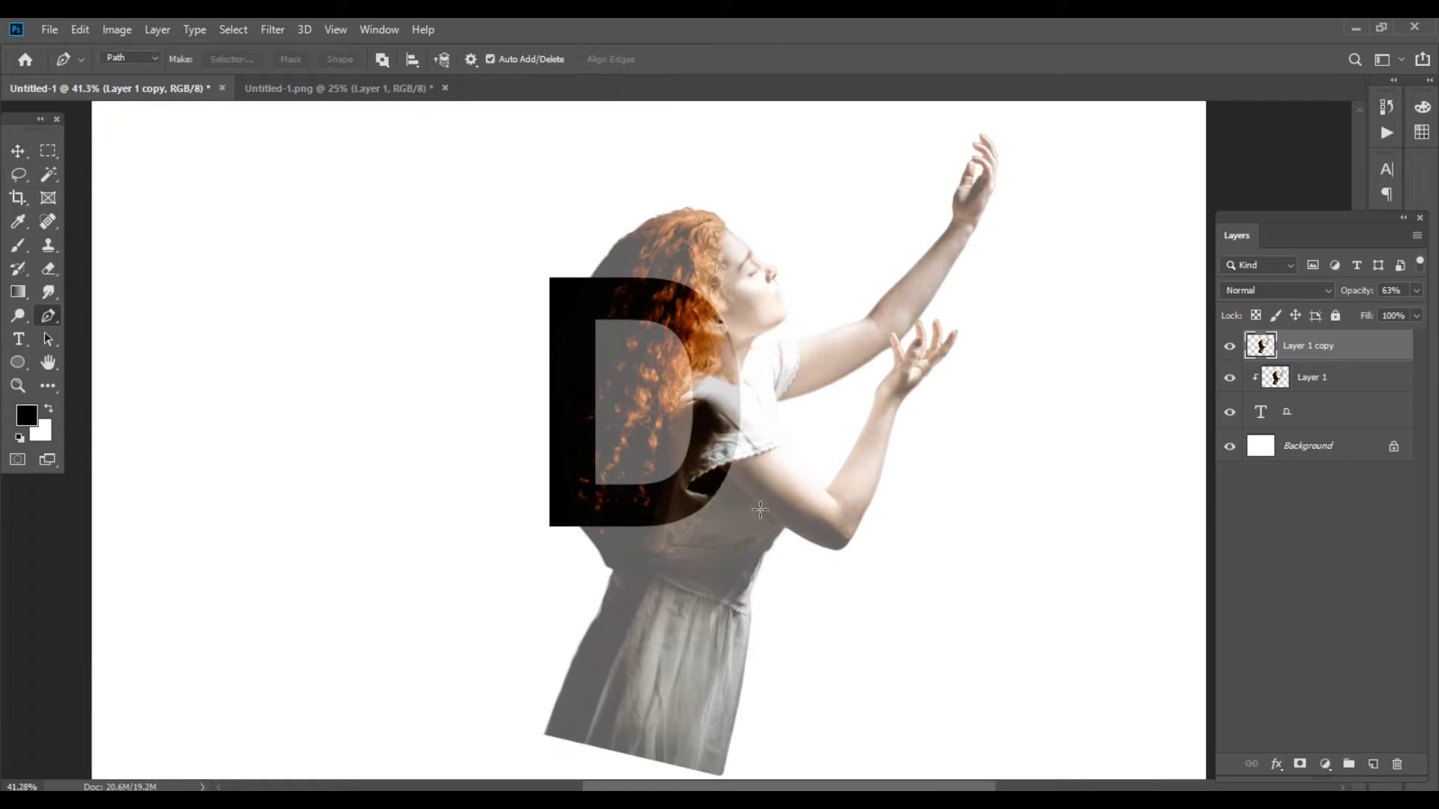
{"action": "scroll", "coordinate": [755, 476], "scroll_direction": "up", "scroll_amount": 1}
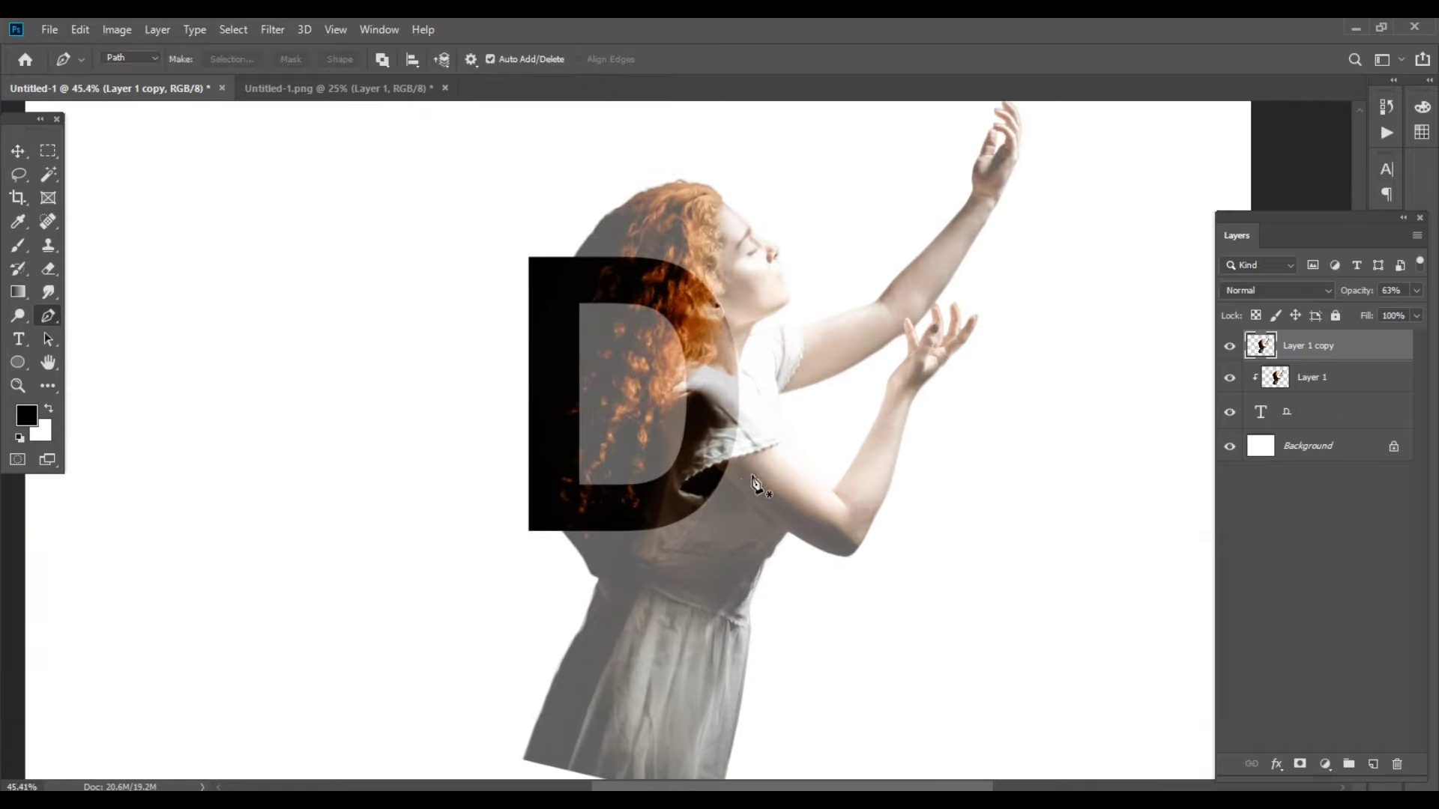
{"action": "scroll", "coordinate": [755, 484], "scroll_direction": "up", "scroll_amount": 2}
{"action": "scroll", "coordinate": [753, 486], "scroll_direction": "up", "scroll_amount": 2}
{"action": "scroll", "coordinate": [753, 486], "scroll_direction": "up", "scroll_amount": 2}
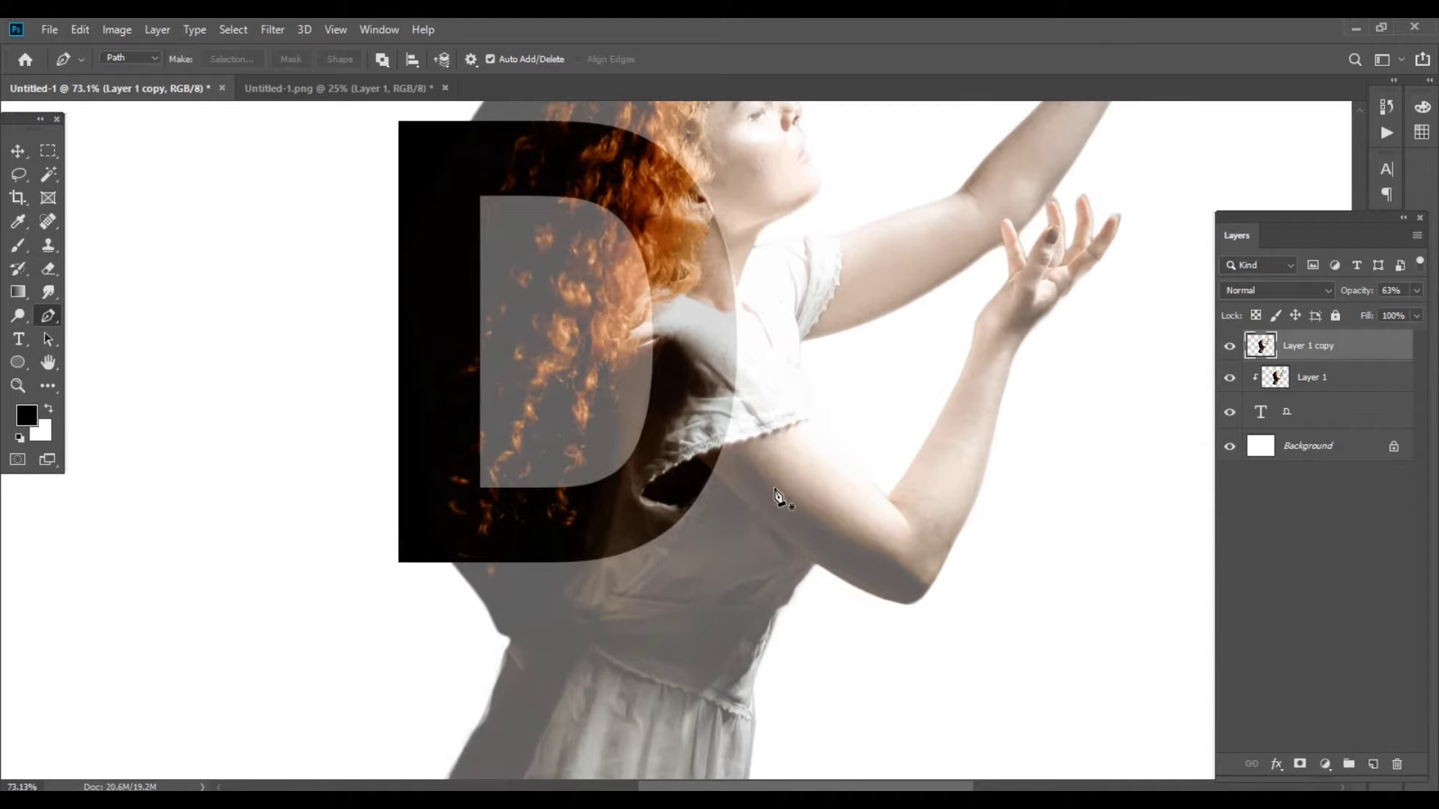
{"action": "scroll", "coordinate": [745, 484], "scroll_direction": "up", "scroll_amount": 3}
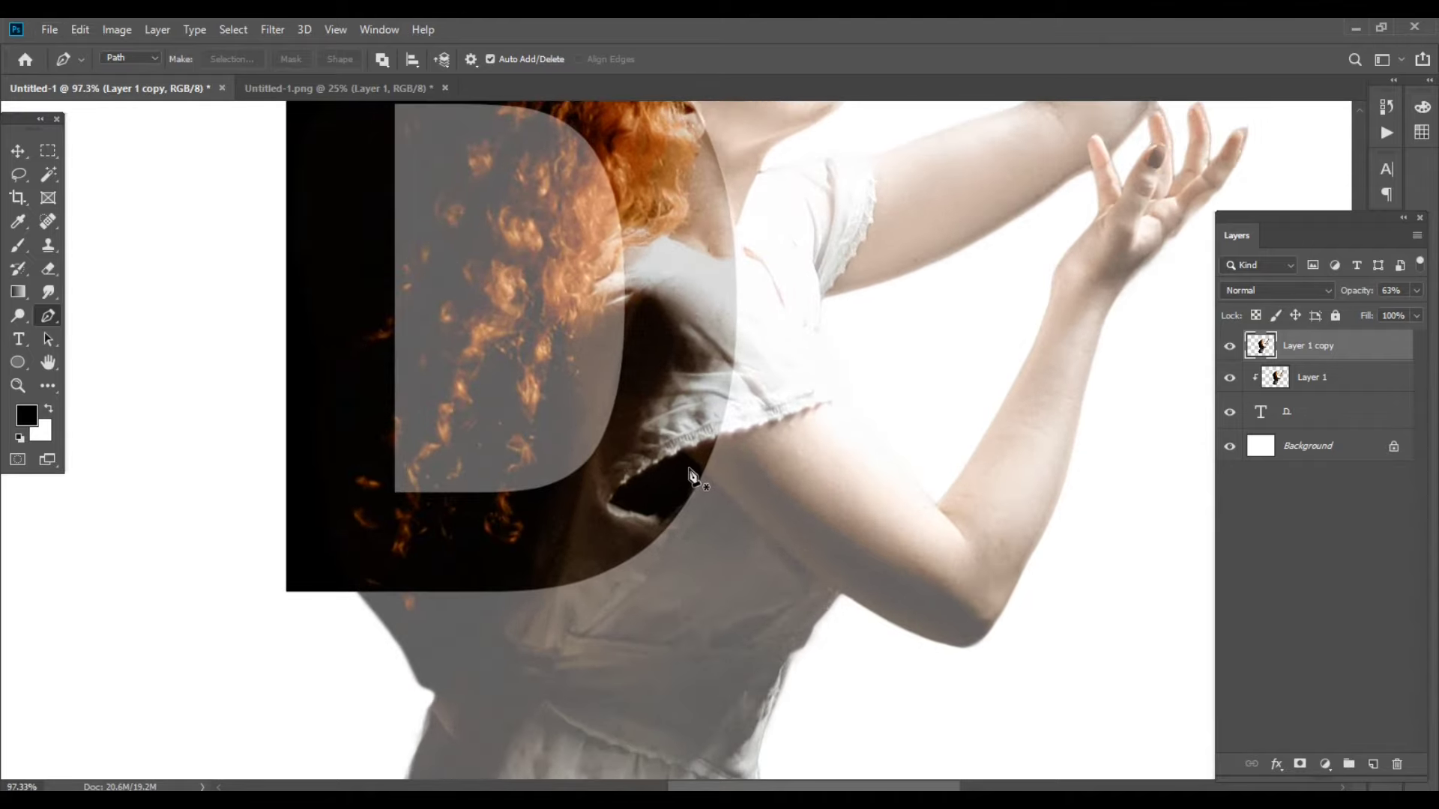
- Start a pen path around the woman's shoulder, arm and lower body
{"action": "left_click", "coordinate": [691, 463]}
{"action": "left_click", "coordinate": [766, 534]}
{"action": "left_click", "coordinate": [856, 670]}
{"action": "scroll", "coordinate": [856, 670], "scroll_direction": "down", "scroll_amount": 5}
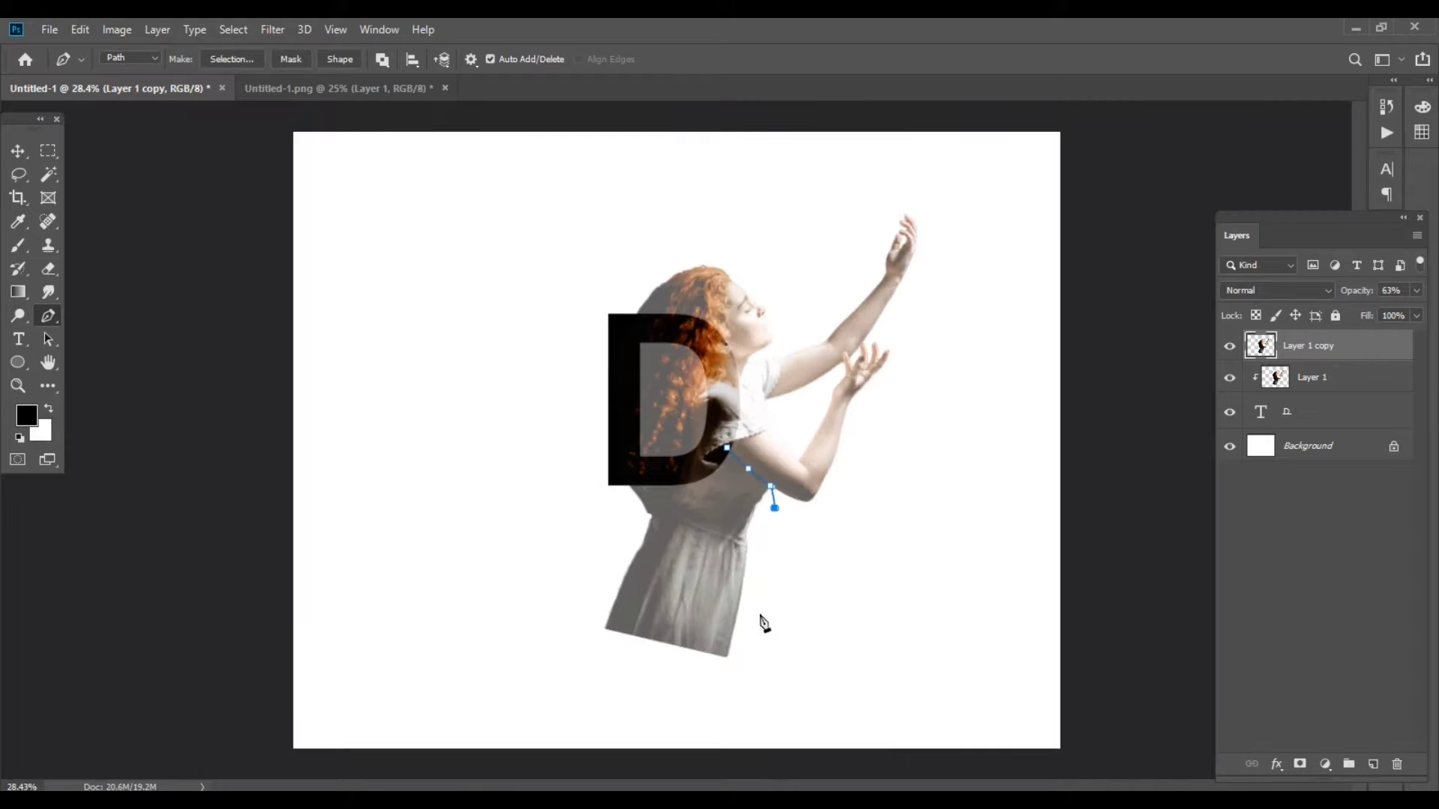
{"action": "left_click", "coordinate": [760, 614]}
{"action": "left_click", "coordinate": [739, 675]}
{"action": "left_click", "coordinate": [552, 676]}
{"action": "left_click", "coordinate": [573, 318]}
- Continue the path over her head and hair and close it near the D's curve
{"action": "scroll", "coordinate": [657, 330], "scroll_direction": "up", "scroll_amount": 2}
{"action": "left_click", "coordinate": [601, 253]}
{"action": "left_click", "coordinate": [622, 290]}
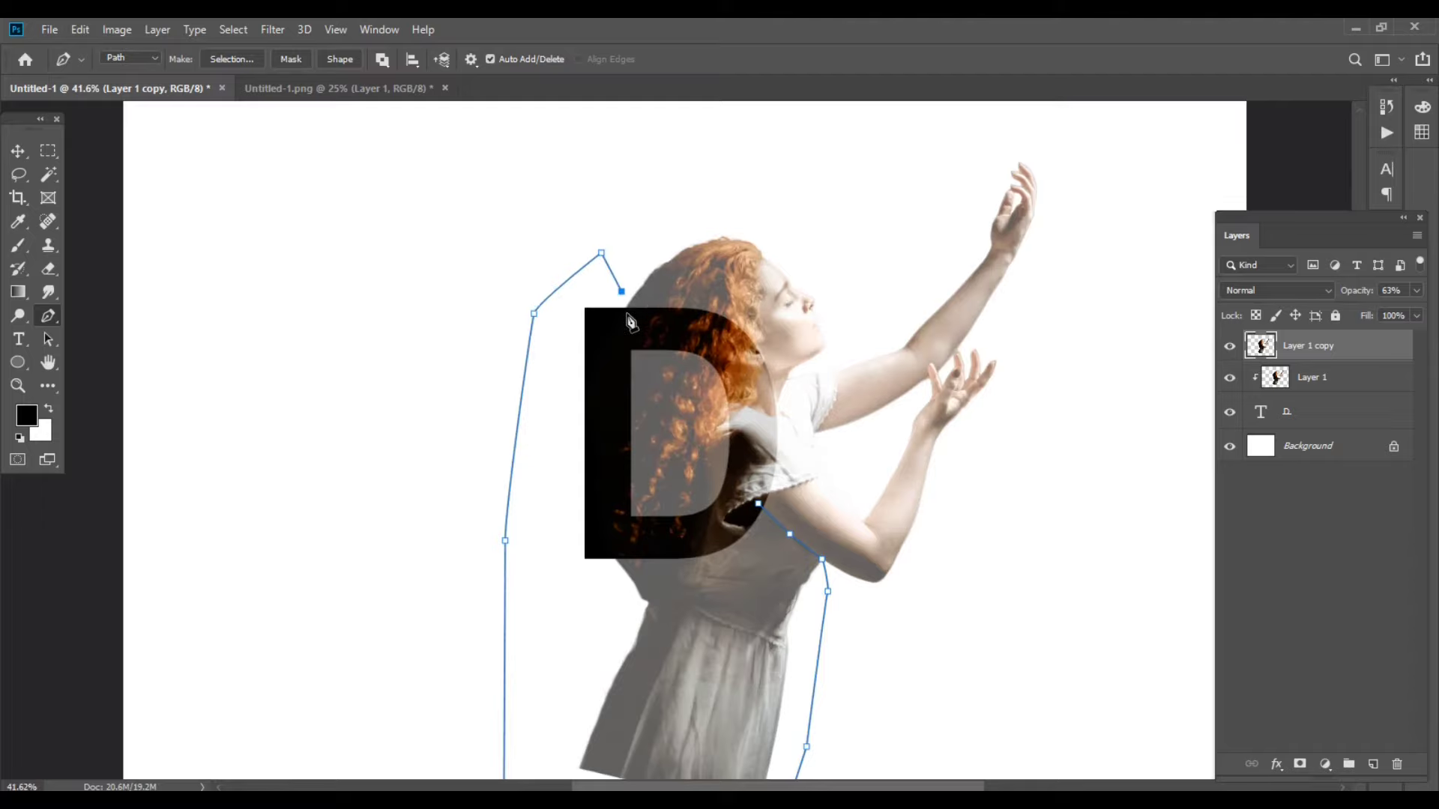
{"action": "left_click", "coordinate": [677, 336]}
{"action": "left_click", "coordinate": [724, 346]}
{"action": "left_click", "coordinate": [751, 402]}
{"action": "left_click", "coordinate": [759, 473]}
{"action": "left_click", "coordinate": [759, 503]}
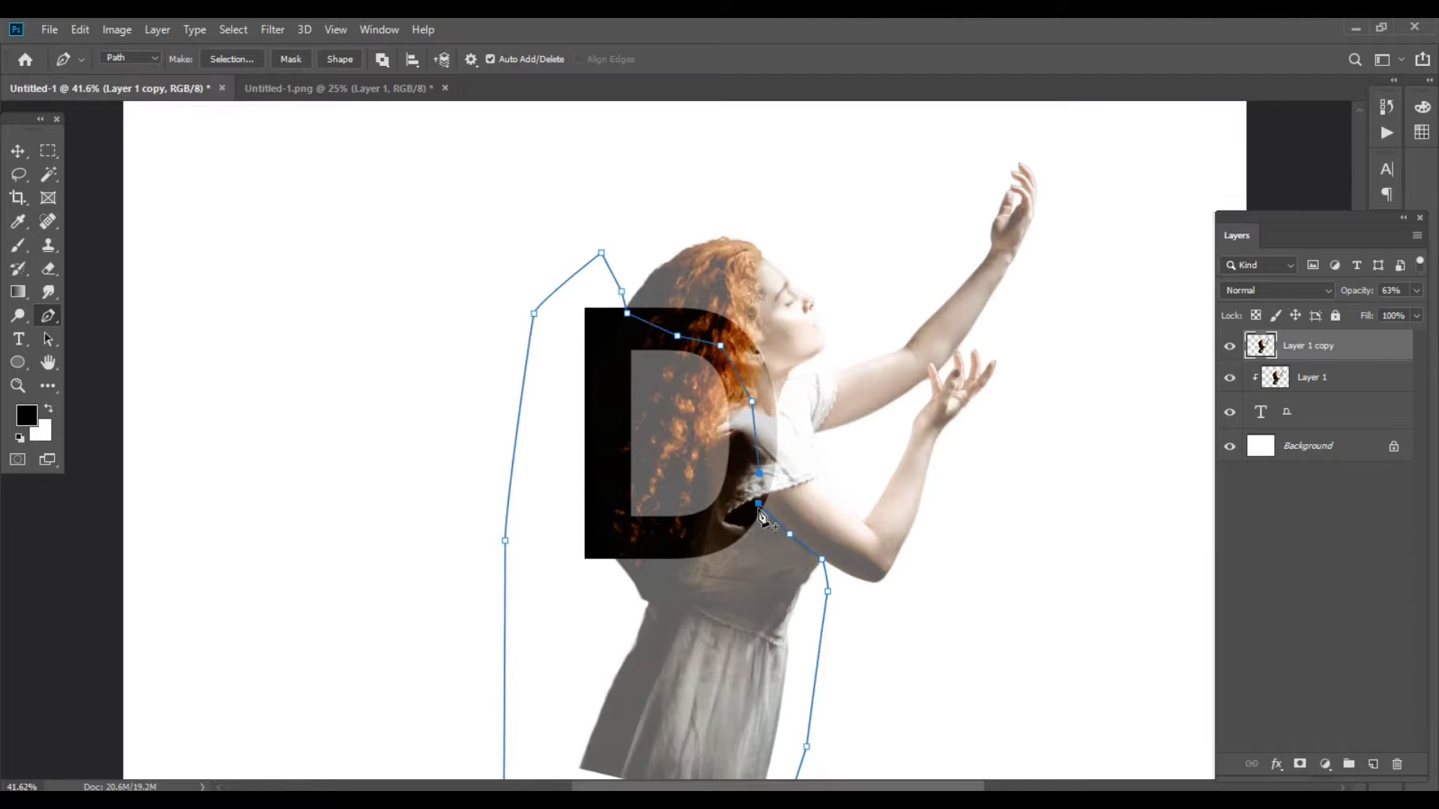
{"action": "scroll", "coordinate": [693, 436], "scroll_direction": "down", "scroll_amount": 3}
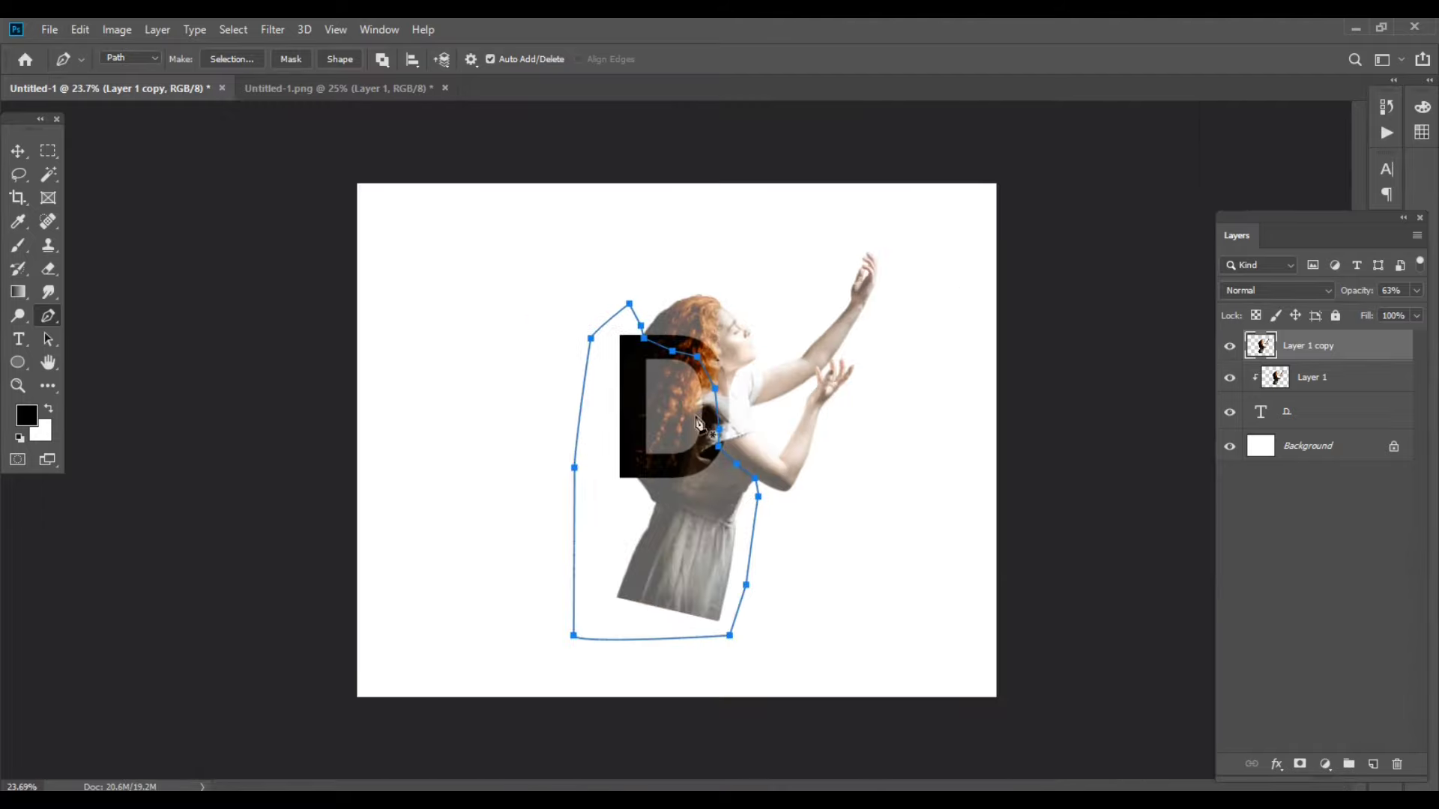
- Turn the pen path into a selection and invert it
{"action": "right_click", "coordinate": [706, 433]}
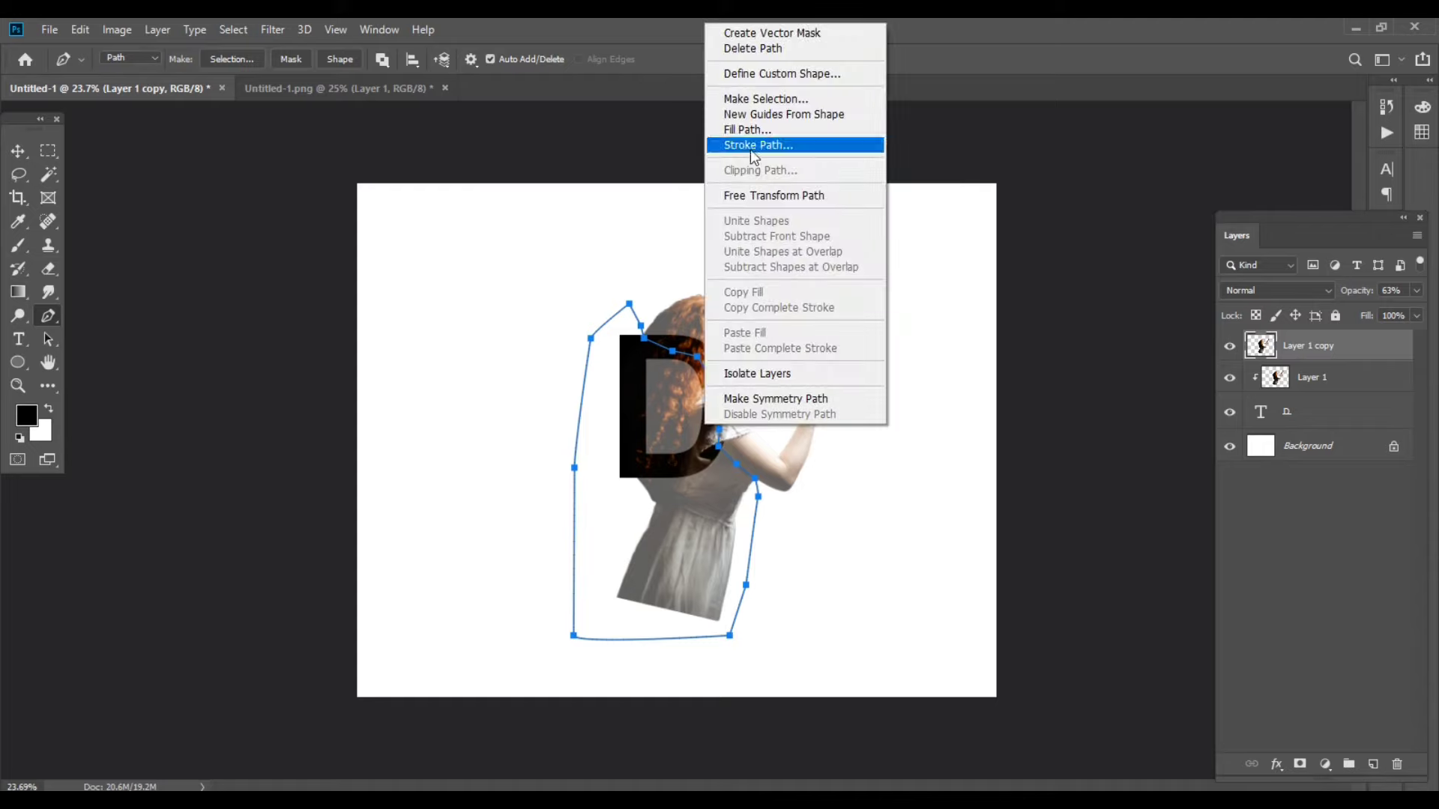
{"action": "left_click", "coordinate": [751, 100]}
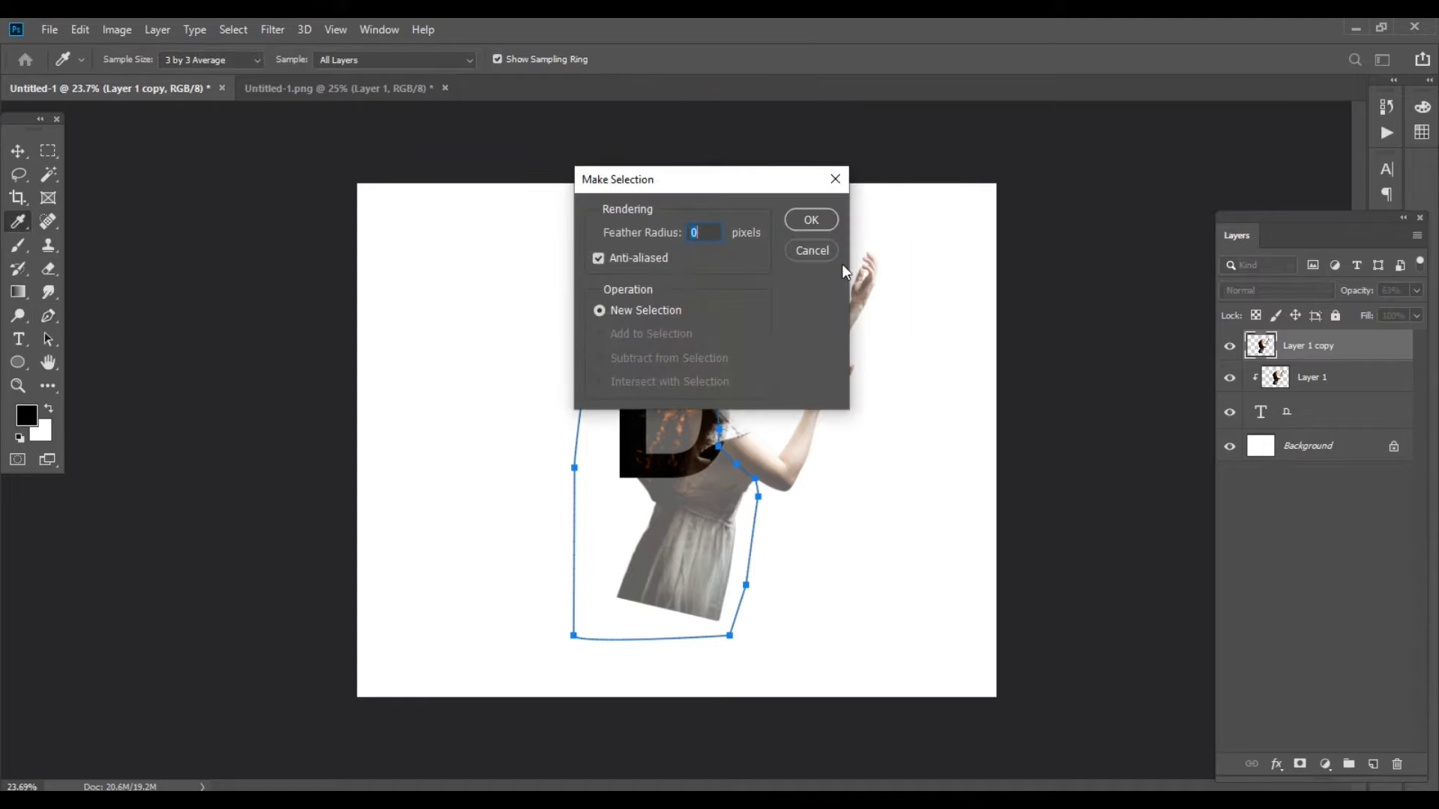
{"action": "left_click", "coordinate": [809, 220]}
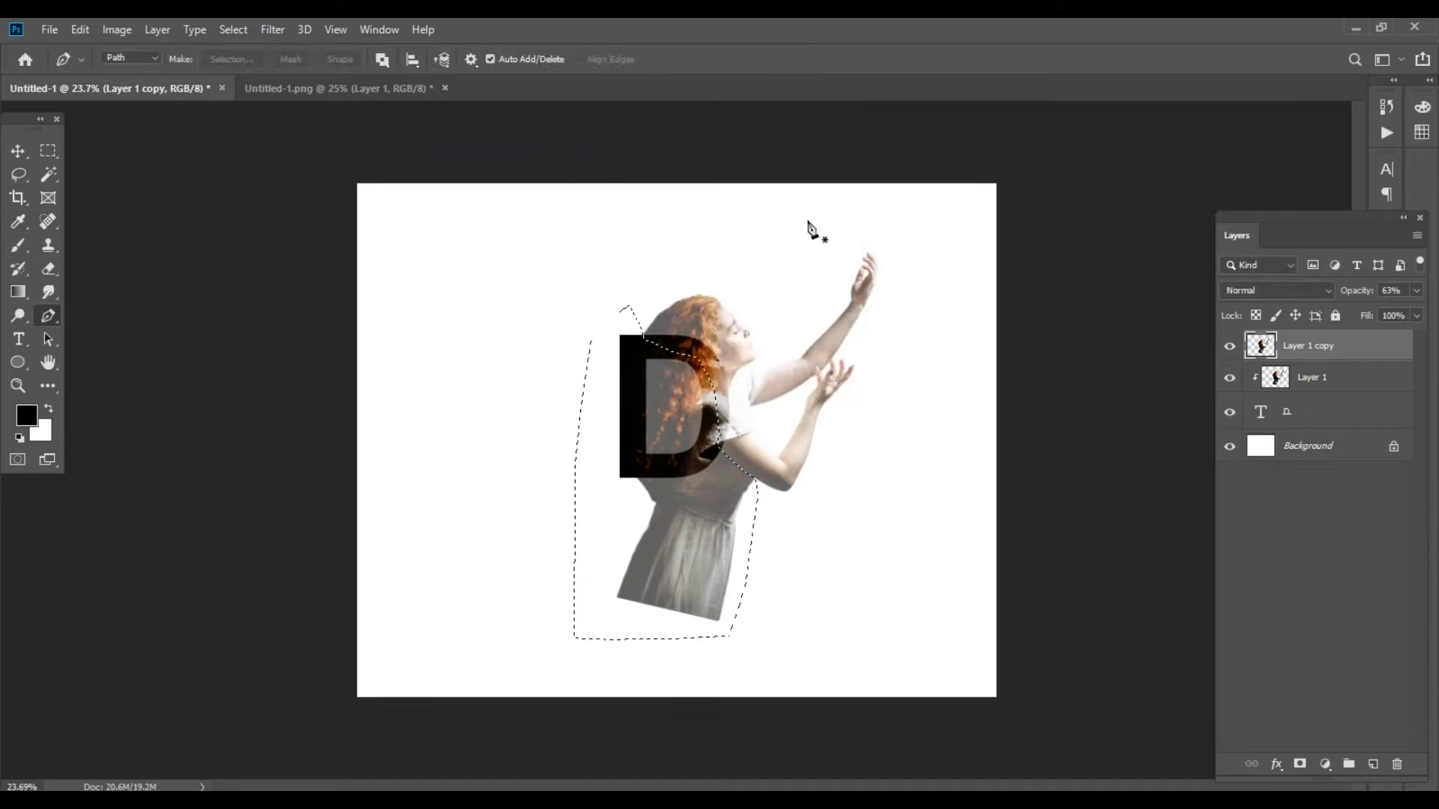
{"action": "left_click", "coordinate": [233, 30]}
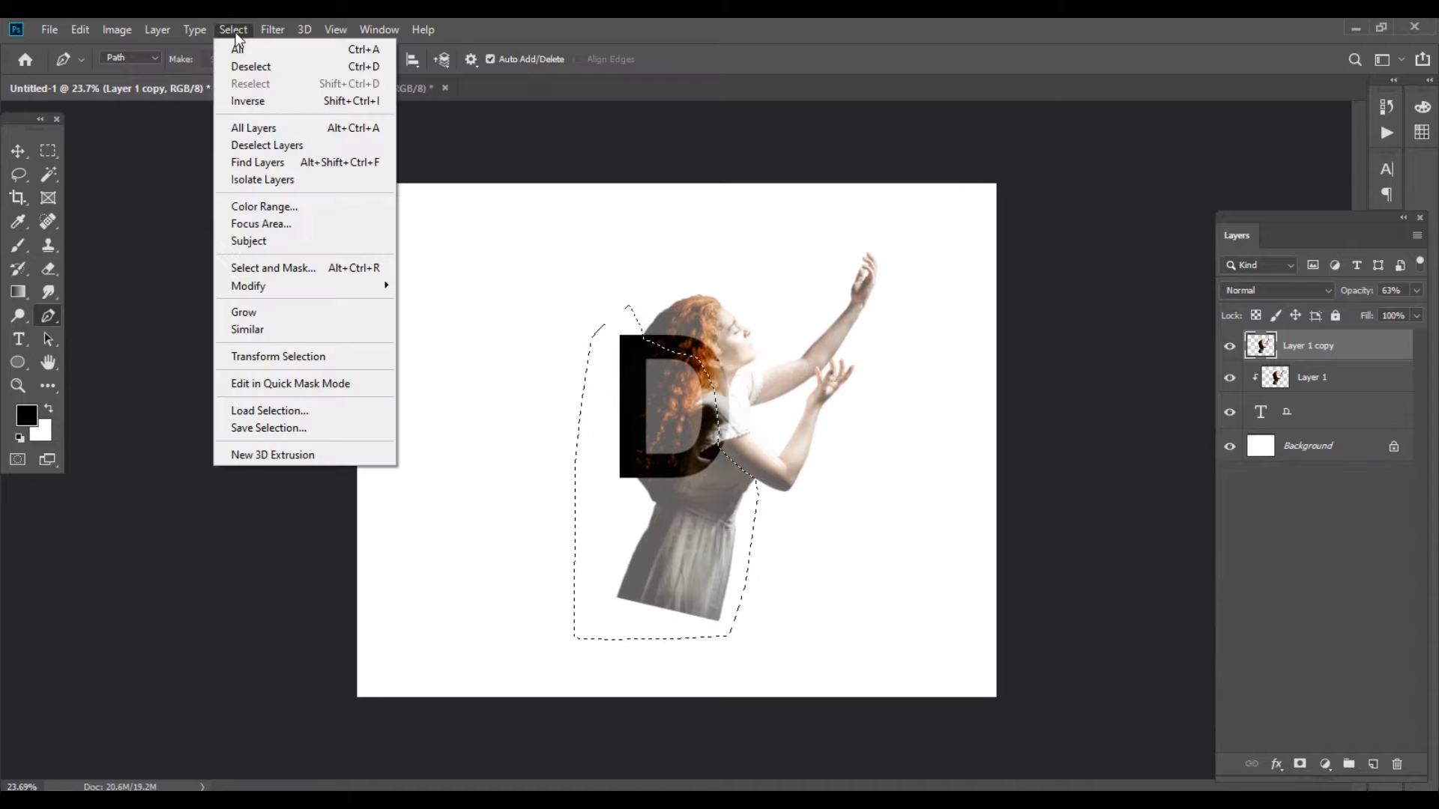
{"action": "left_click", "coordinate": [273, 103]}
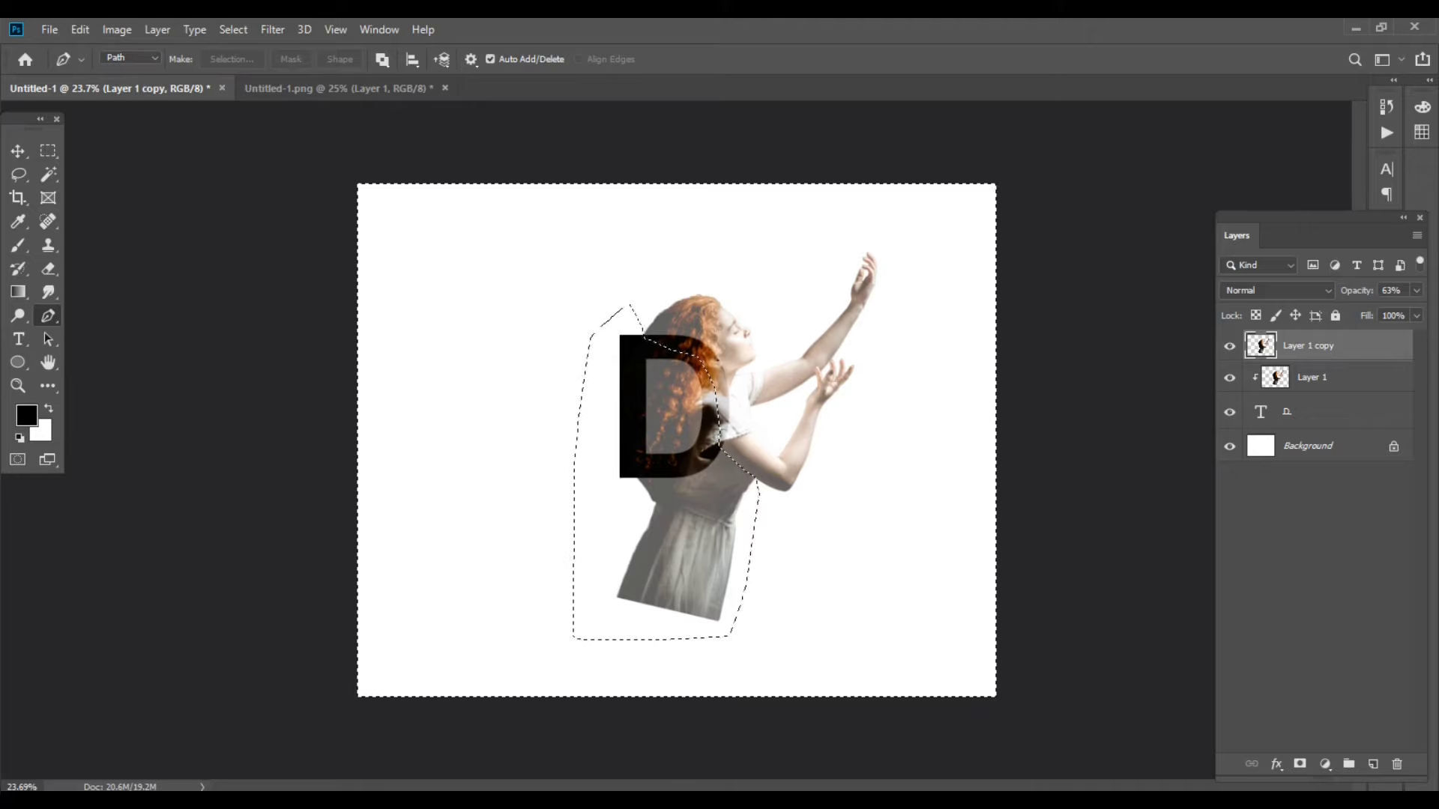
- Add a layer mask to Layer 1 copy from the selection, then target its image
{"action": "left_click", "coordinate": [1300, 765]}
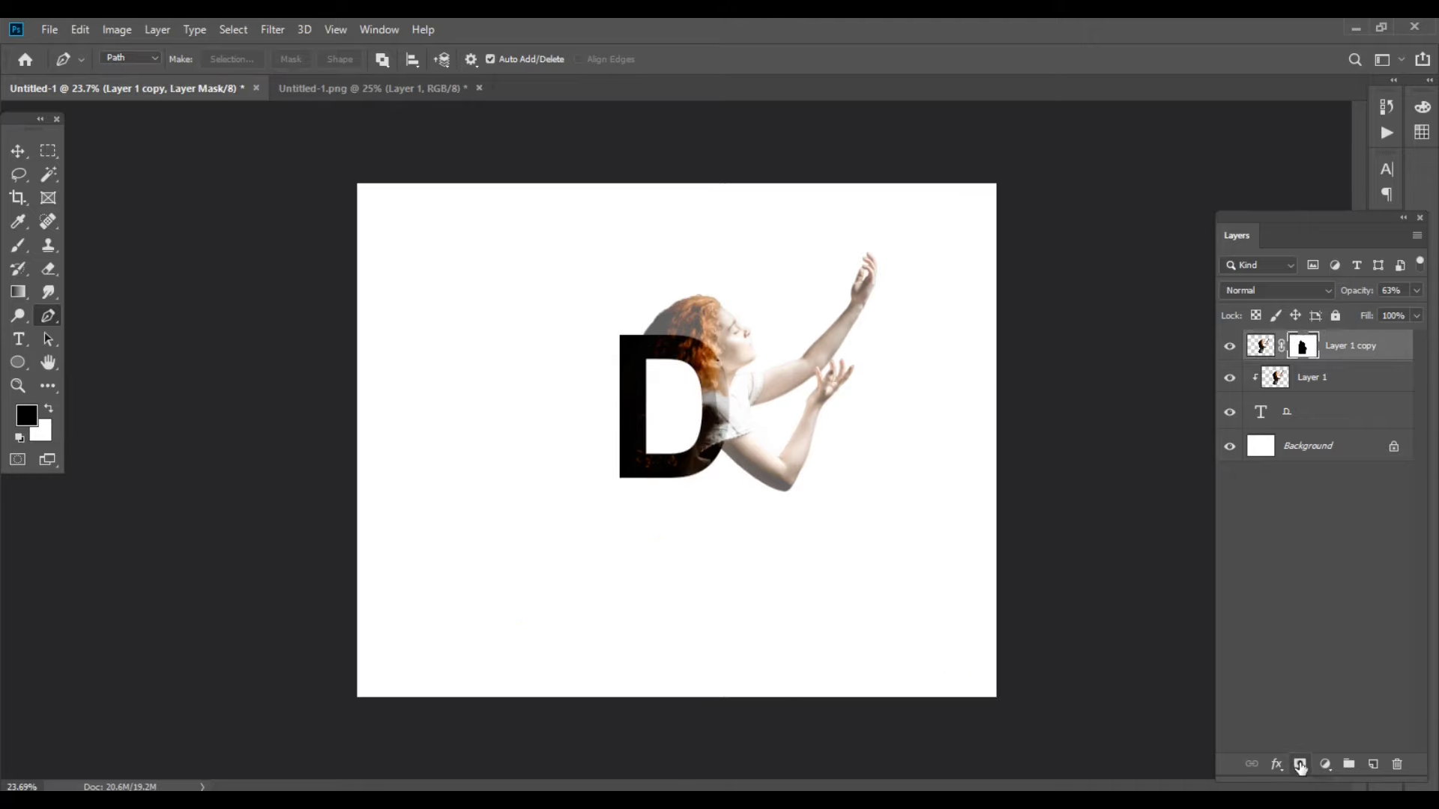
{"action": "scroll", "coordinate": [785, 395], "scroll_direction": "down", "scroll_amount": 1}
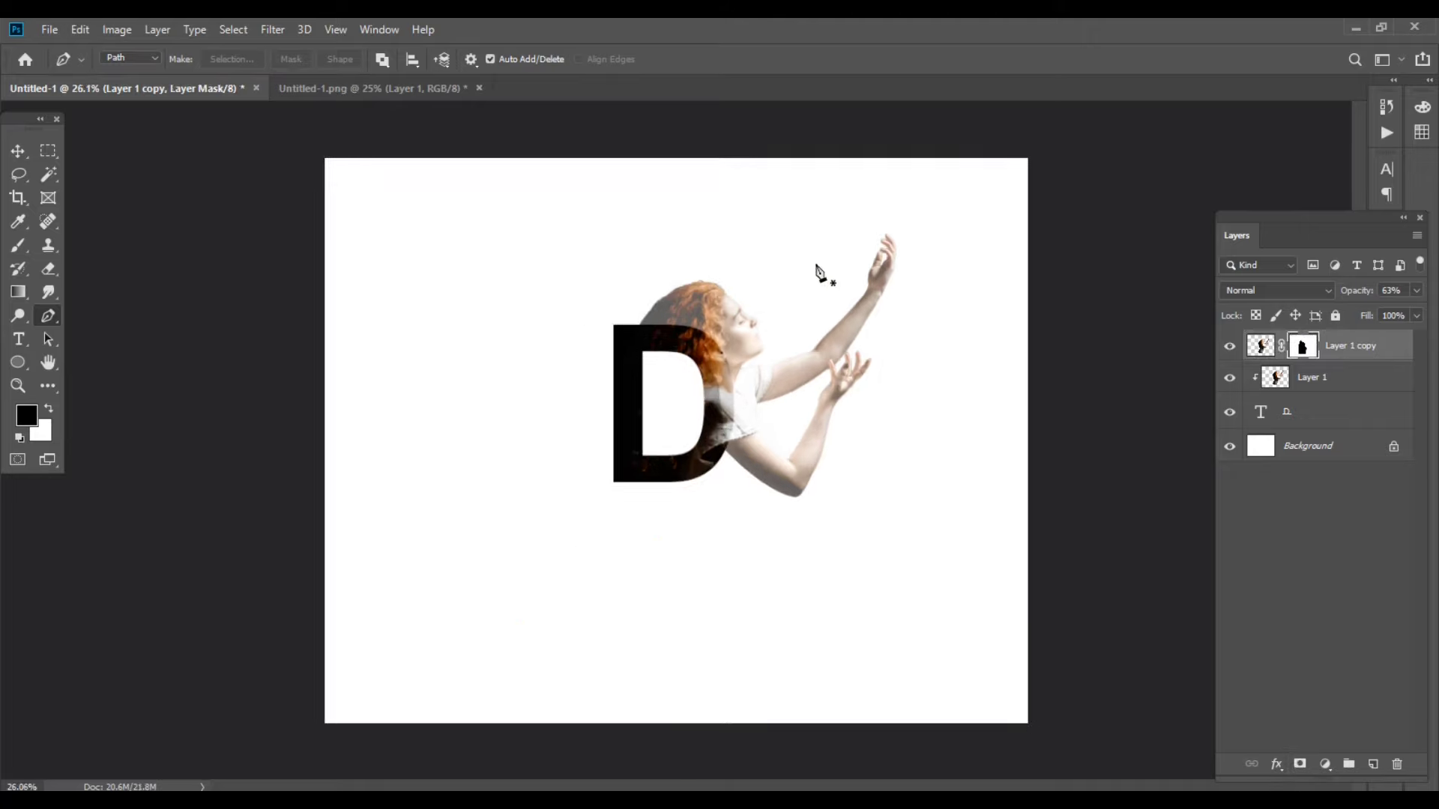
{"action": "scroll", "coordinate": [819, 273], "scroll_direction": "up", "scroll_amount": 3}
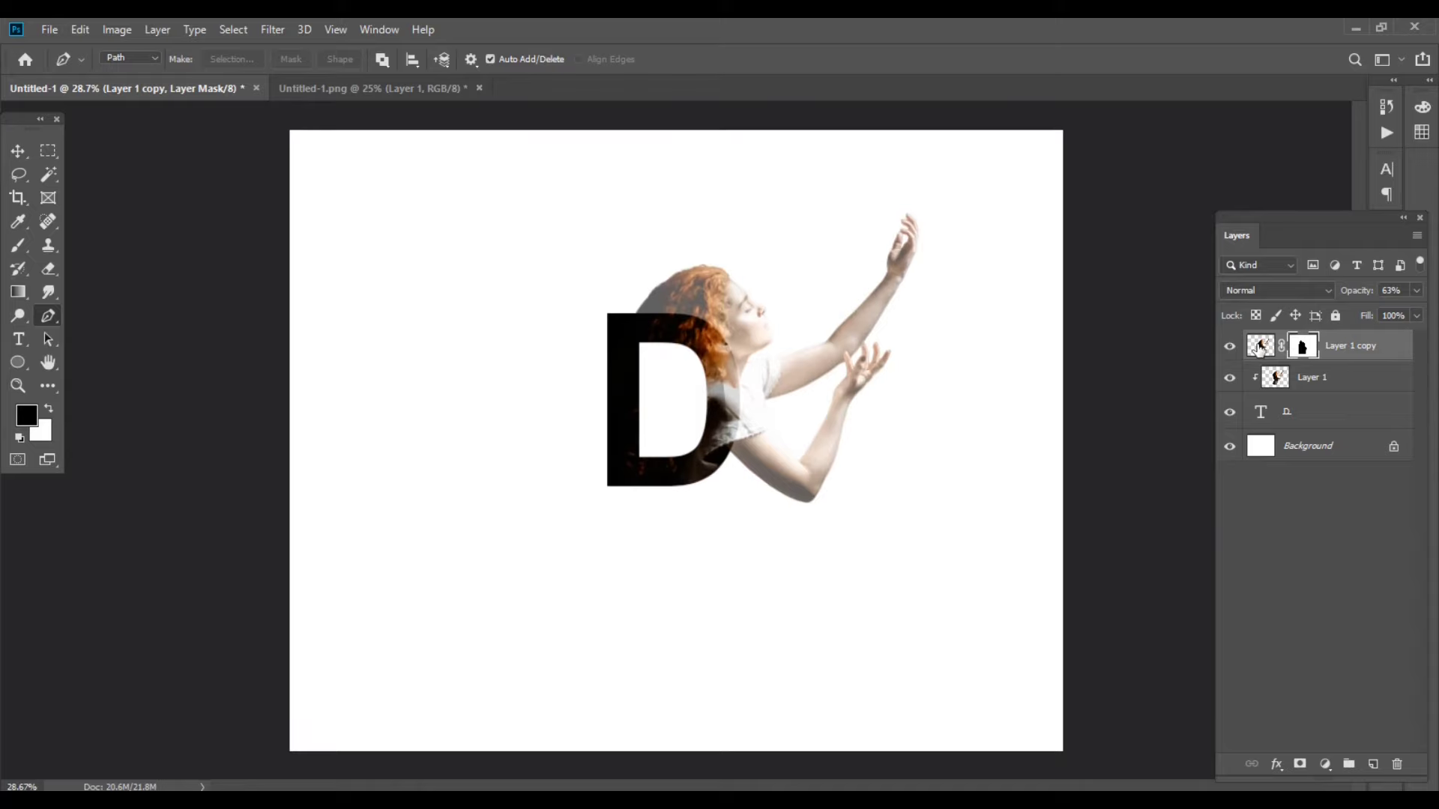
{"action": "left_click", "coordinate": [1260, 347]}
- Set both Layer 1 copy and Layer 1 to 100% opacity
{"action": "left_click_drag", "start_coordinate": [1354, 292], "coordinate": [1425, 300]}
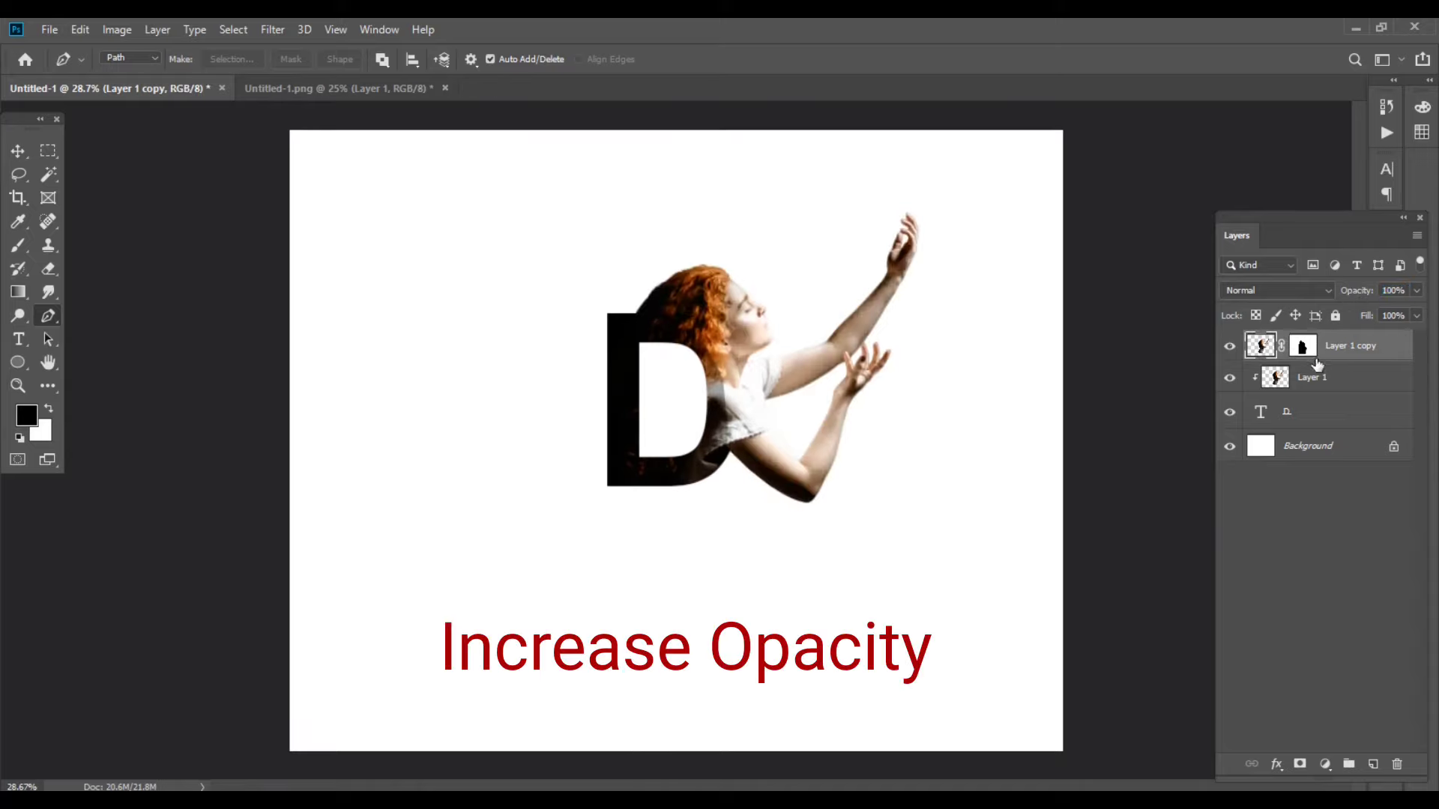
{"action": "left_click", "coordinate": [1274, 379]}
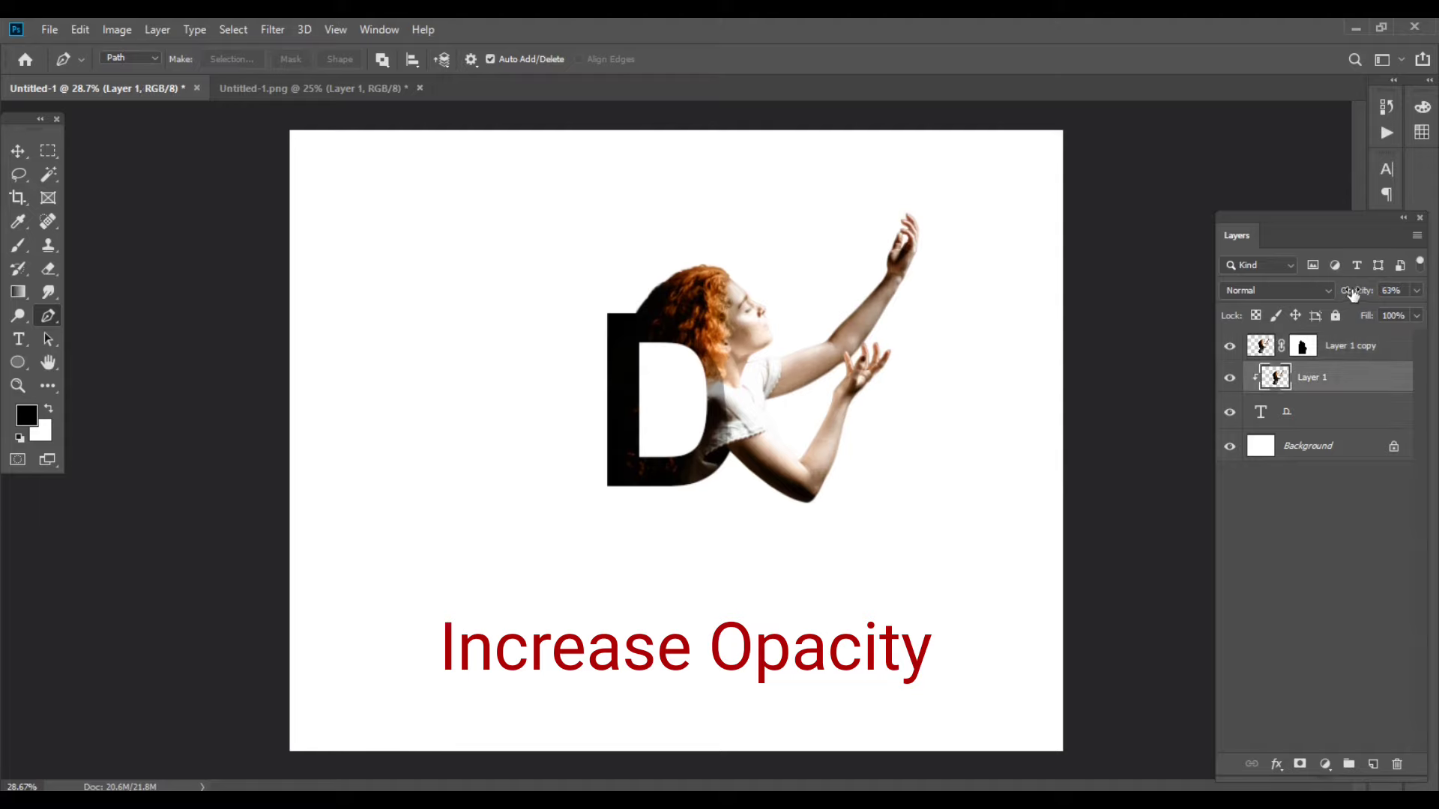
{"action": "left_click_drag", "start_coordinate": [1354, 294], "coordinate": [1431, 296]}
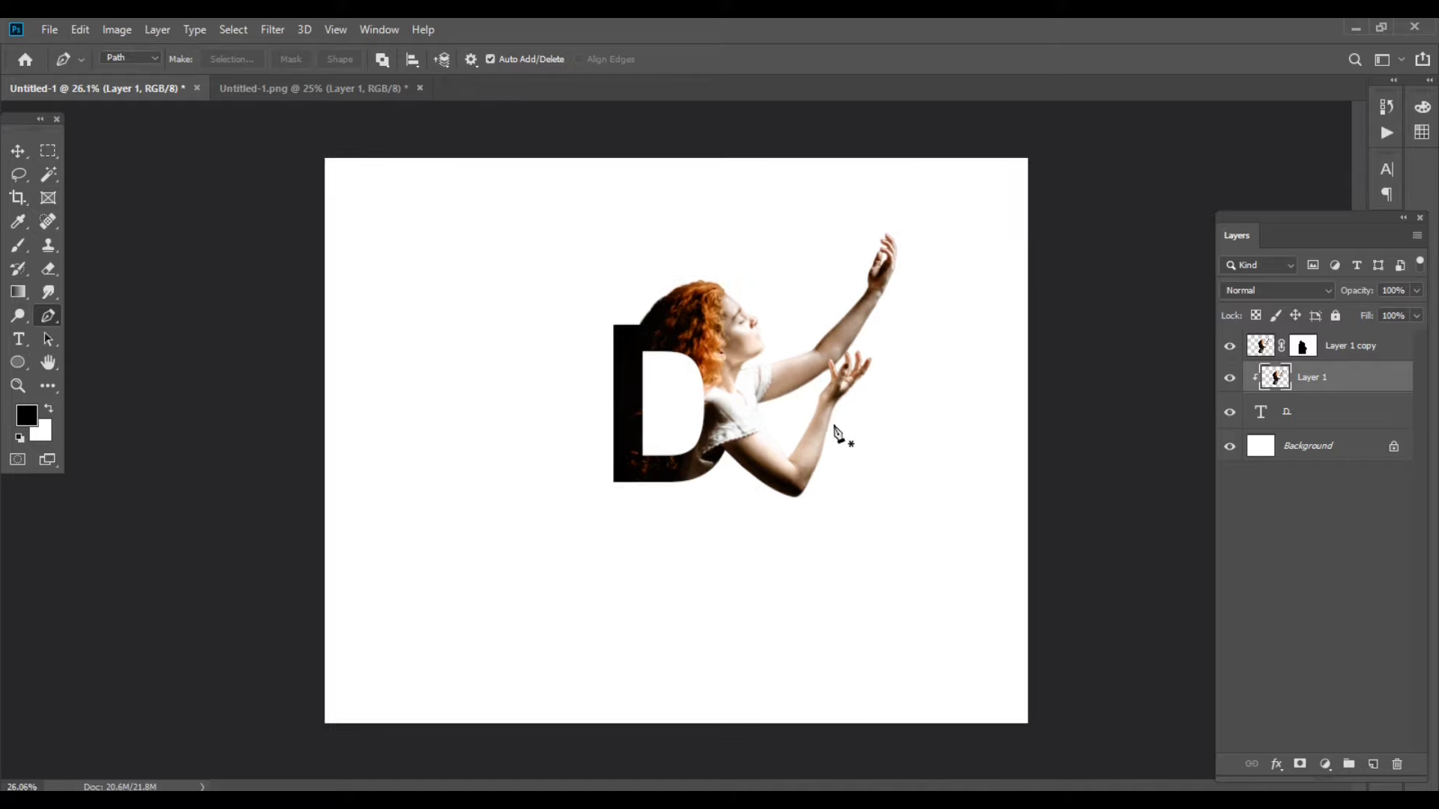
{"action": "scroll", "coordinate": [843, 435], "scroll_direction": "down", "scroll_amount": 1}
- Move both woman layers and the D together slightly left and down
{"action": "left_click", "coordinate": [1266, 350]}
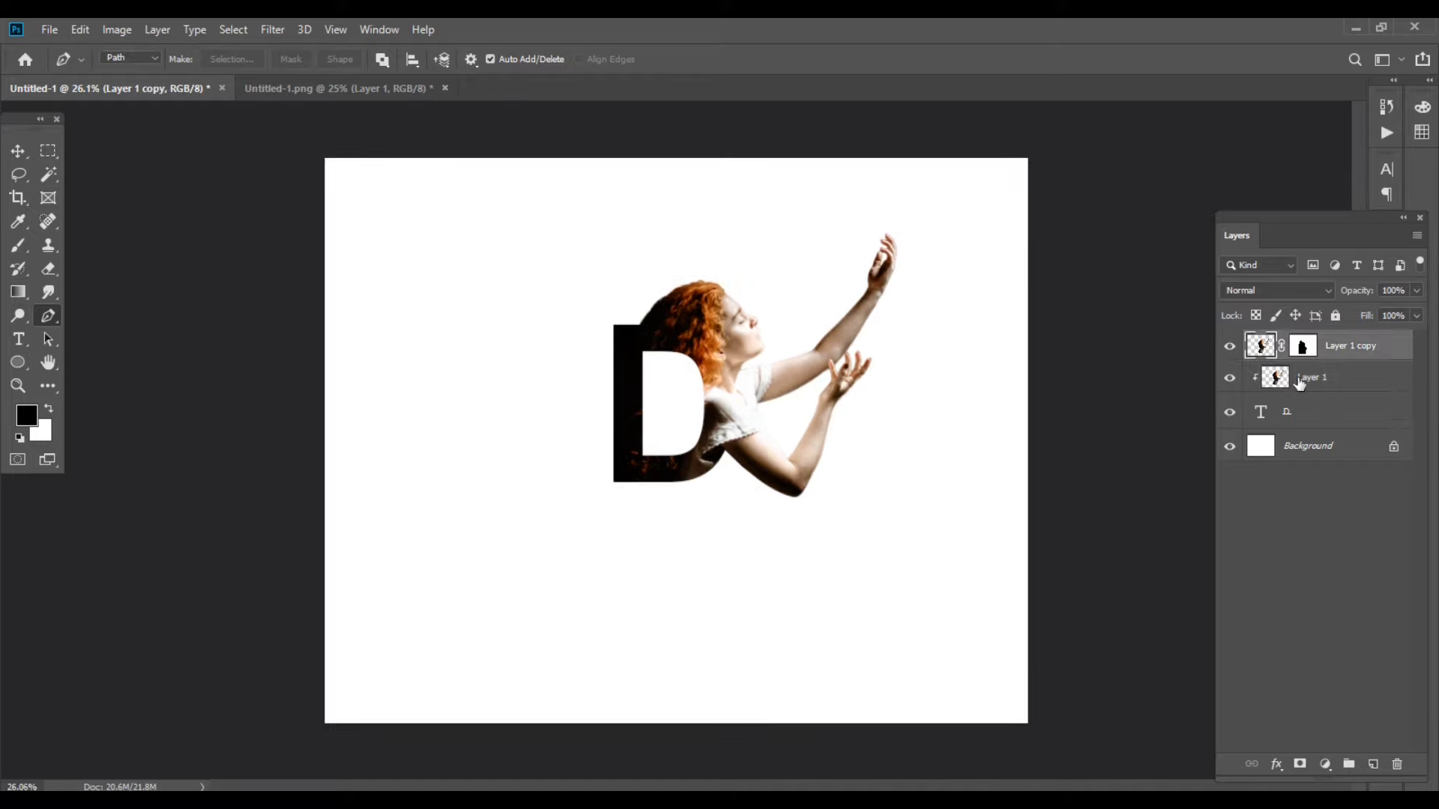
{"action": "left_click", "coordinate": [1300, 379], "text": "shift"}
{"action": "left_click", "coordinate": [1294, 417], "text": "shift"}
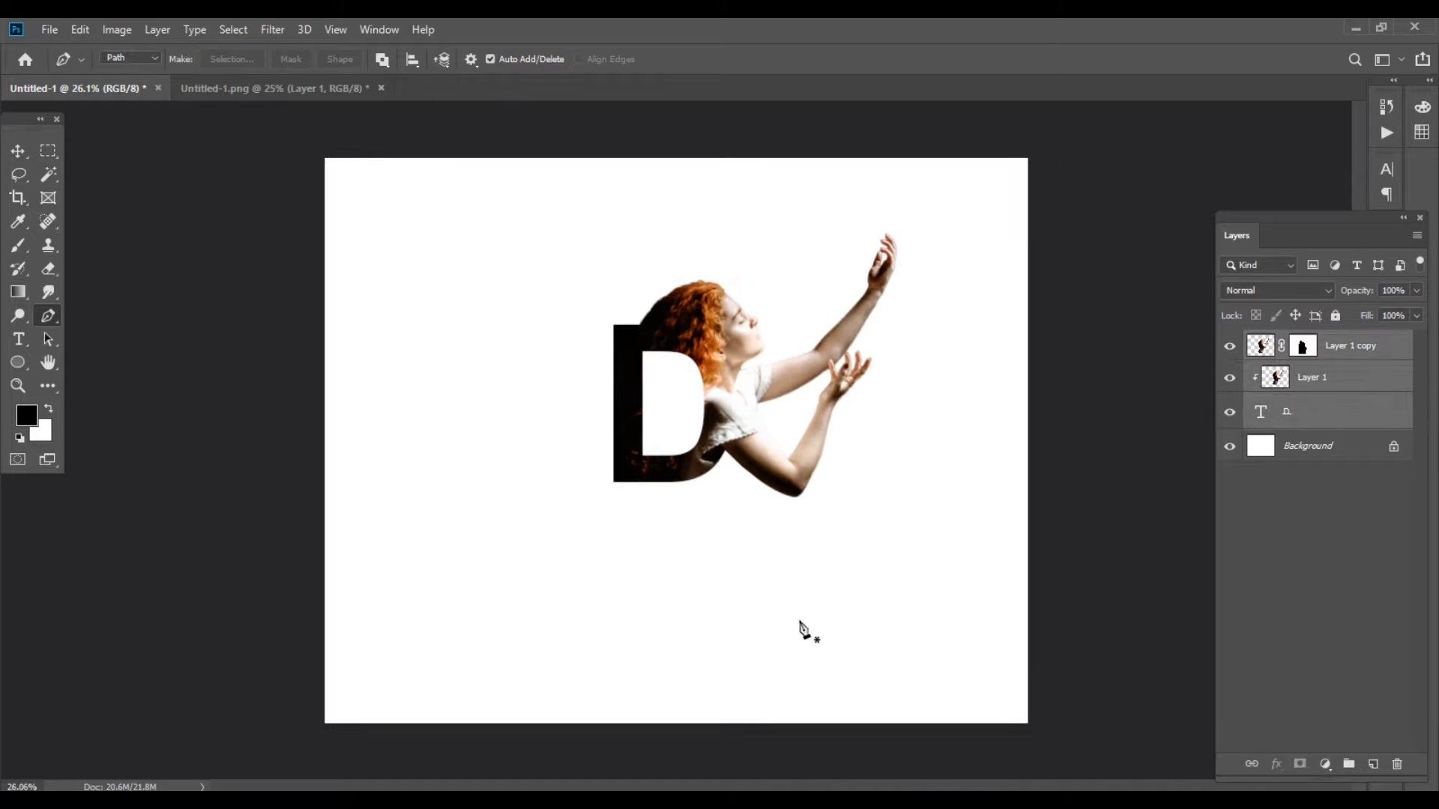
{"action": "key", "text": "ctrl+t"}
{"action": "left_click_drag", "start_coordinate": [713, 426], "coordinate": [678, 460]}
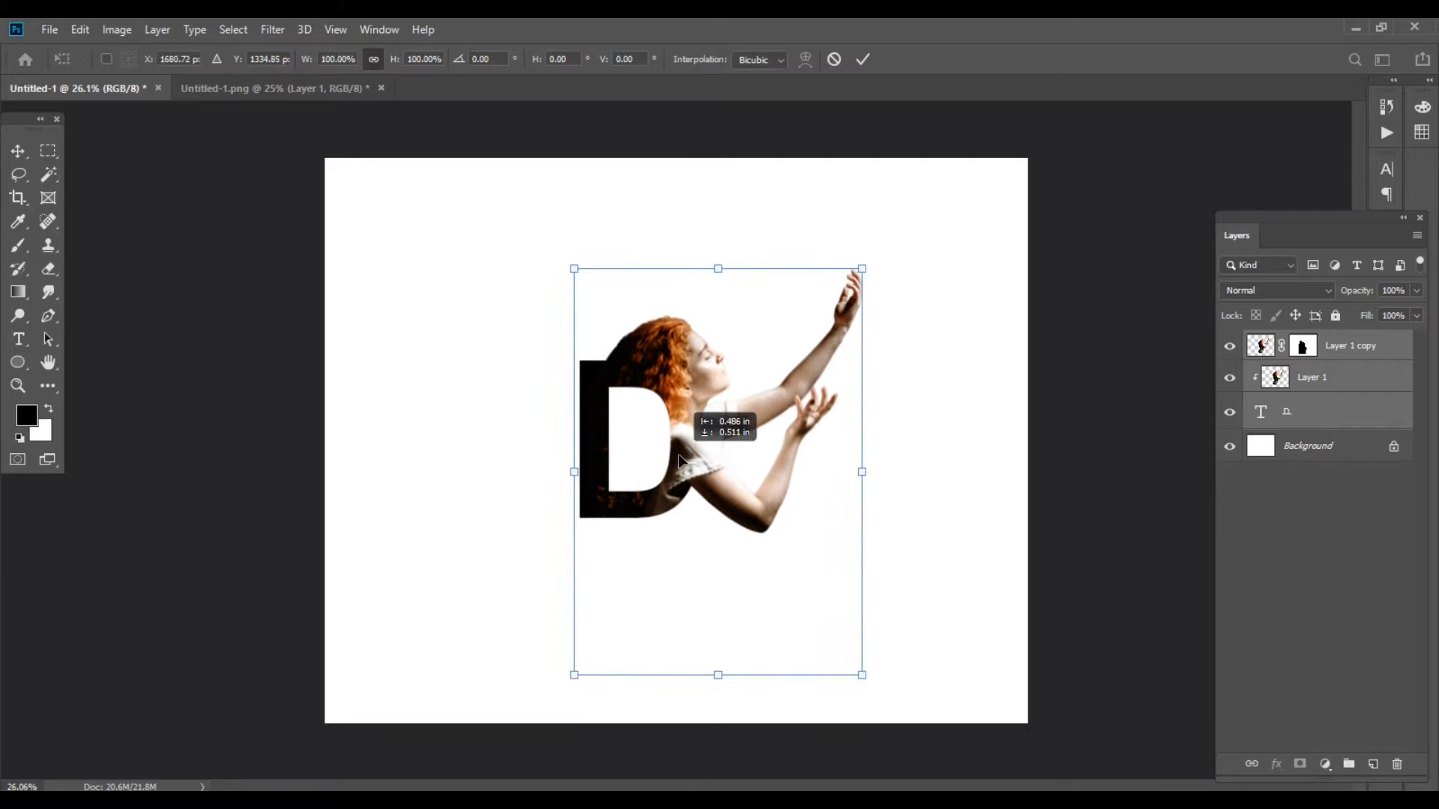
{"action": "left_click_drag", "start_coordinate": [679, 460], "coordinate": [676, 458]}
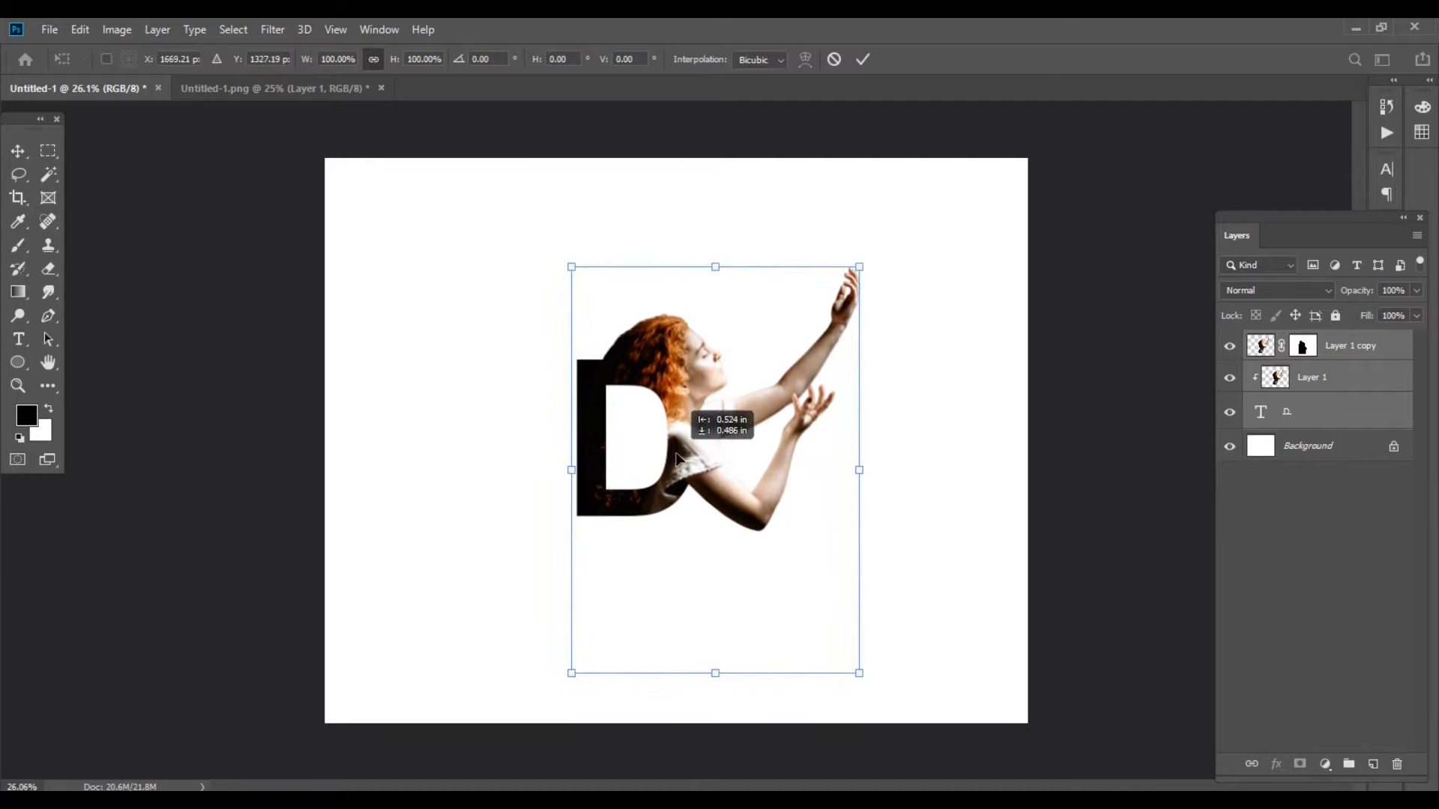
{"action": "key", "text": "p"}
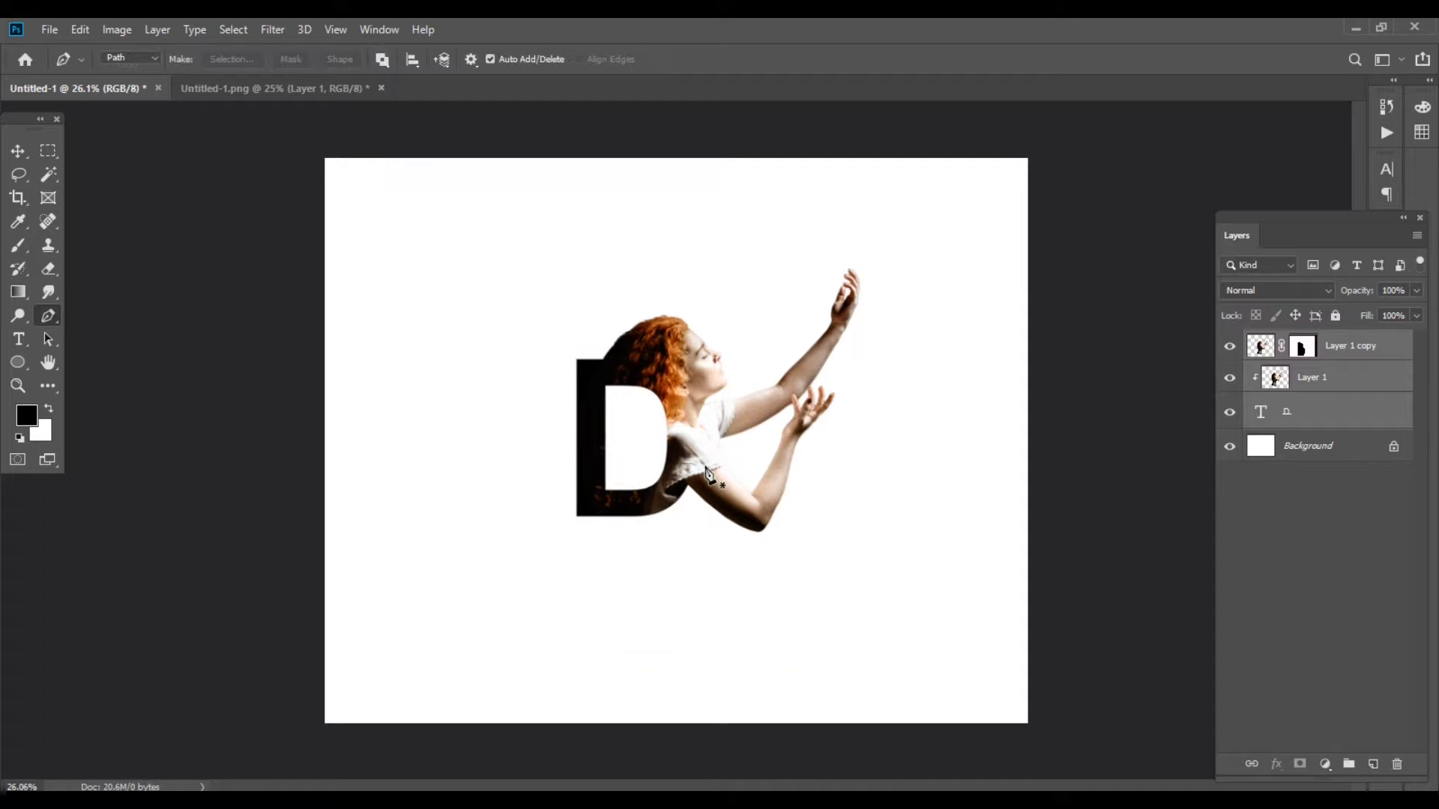
{"action": "left_click", "coordinate": [17, 150]}
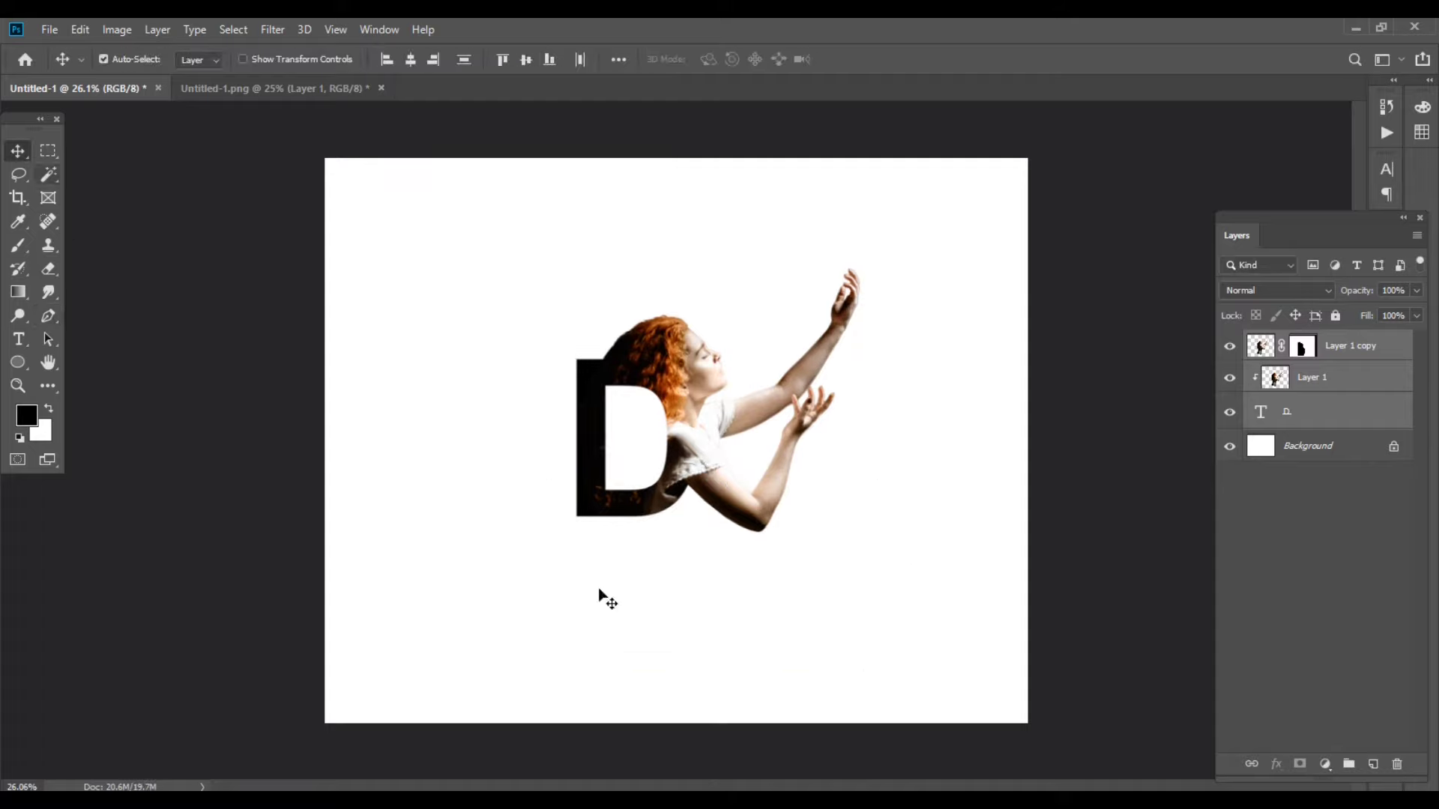
- Add a Gradient fill layer above Background starting from the Black, White preset
{"action": "left_click", "coordinate": [1324, 452]}
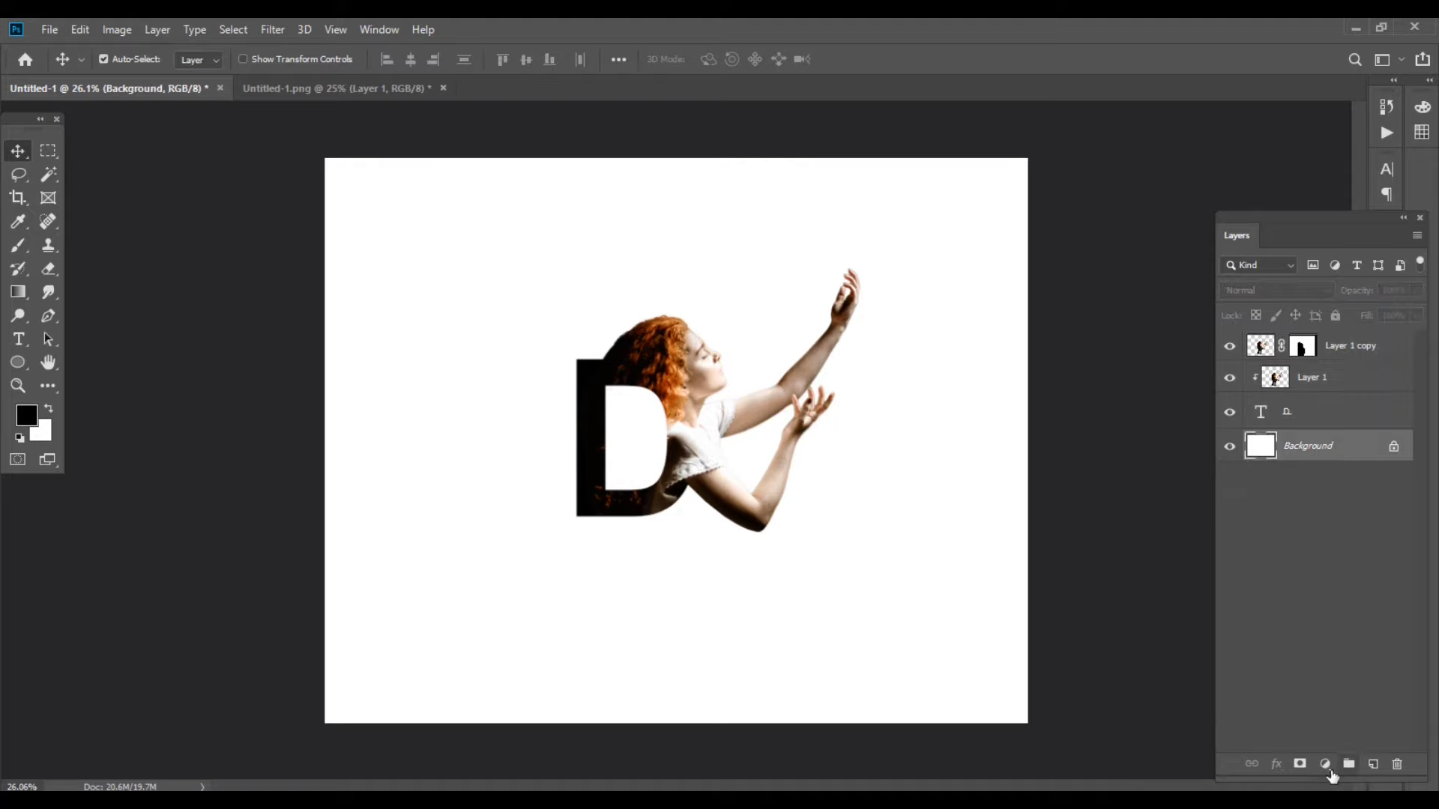
{"action": "left_click", "coordinate": [1325, 764]}
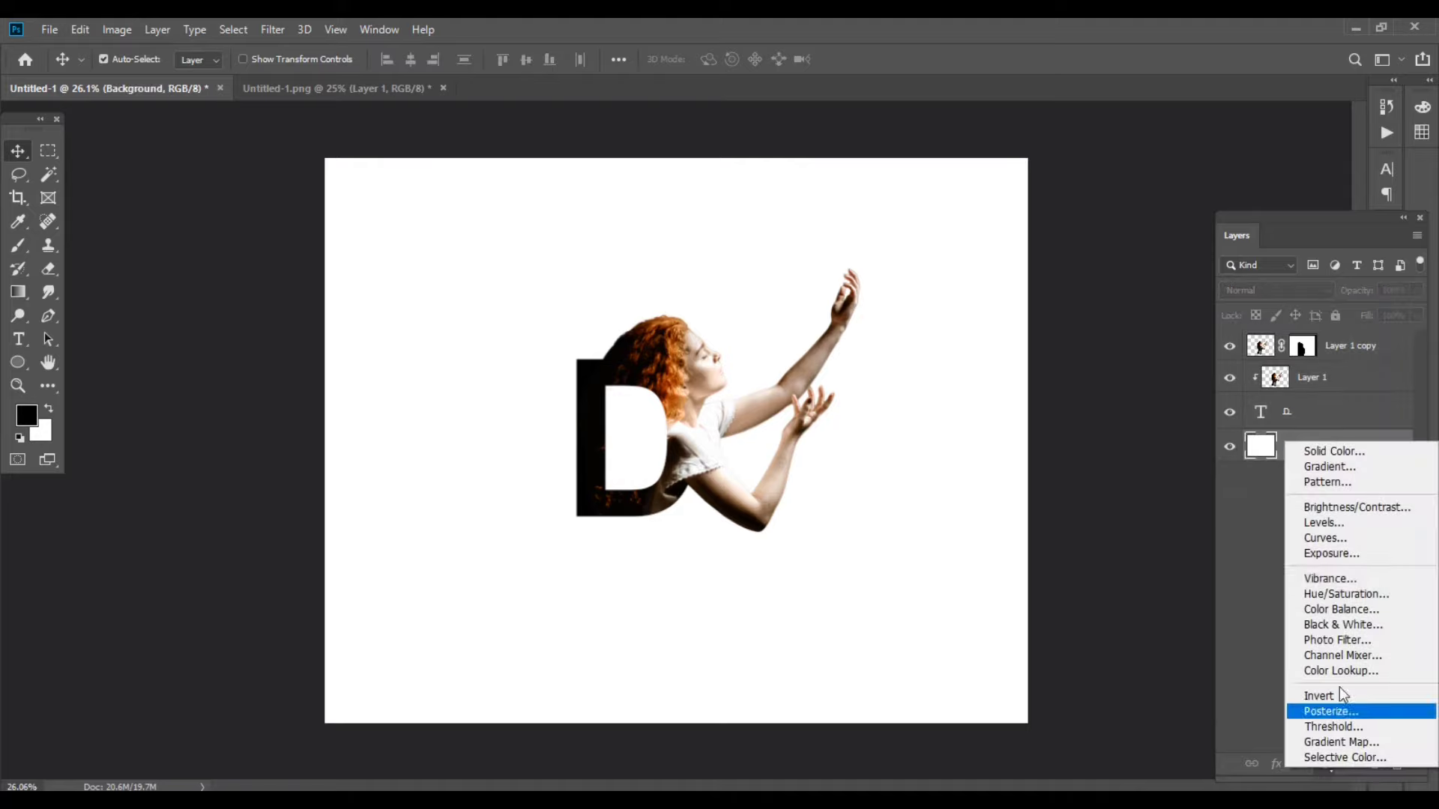
{"action": "left_click", "coordinate": [1317, 465]}
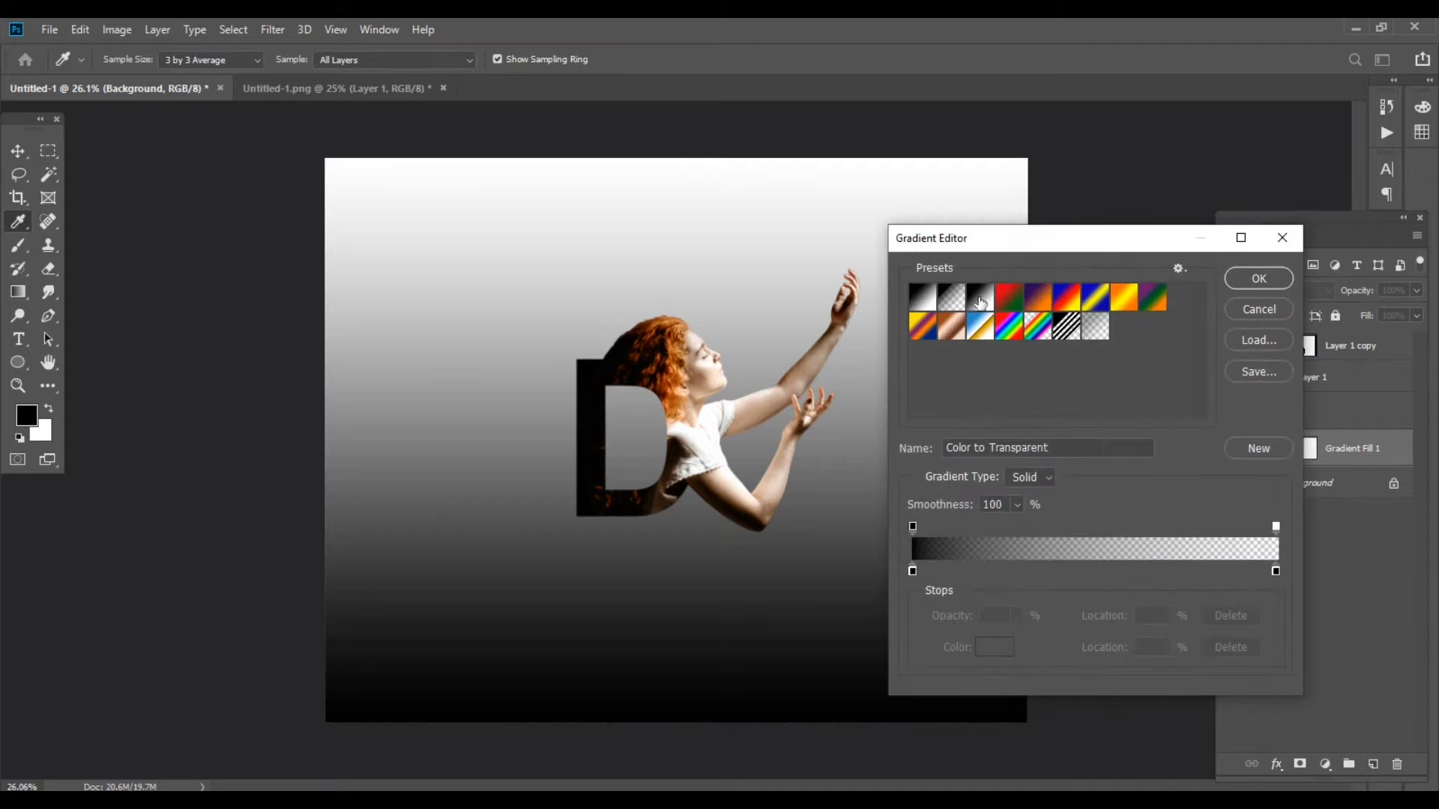
{"action": "left_click", "coordinate": [980, 302]}
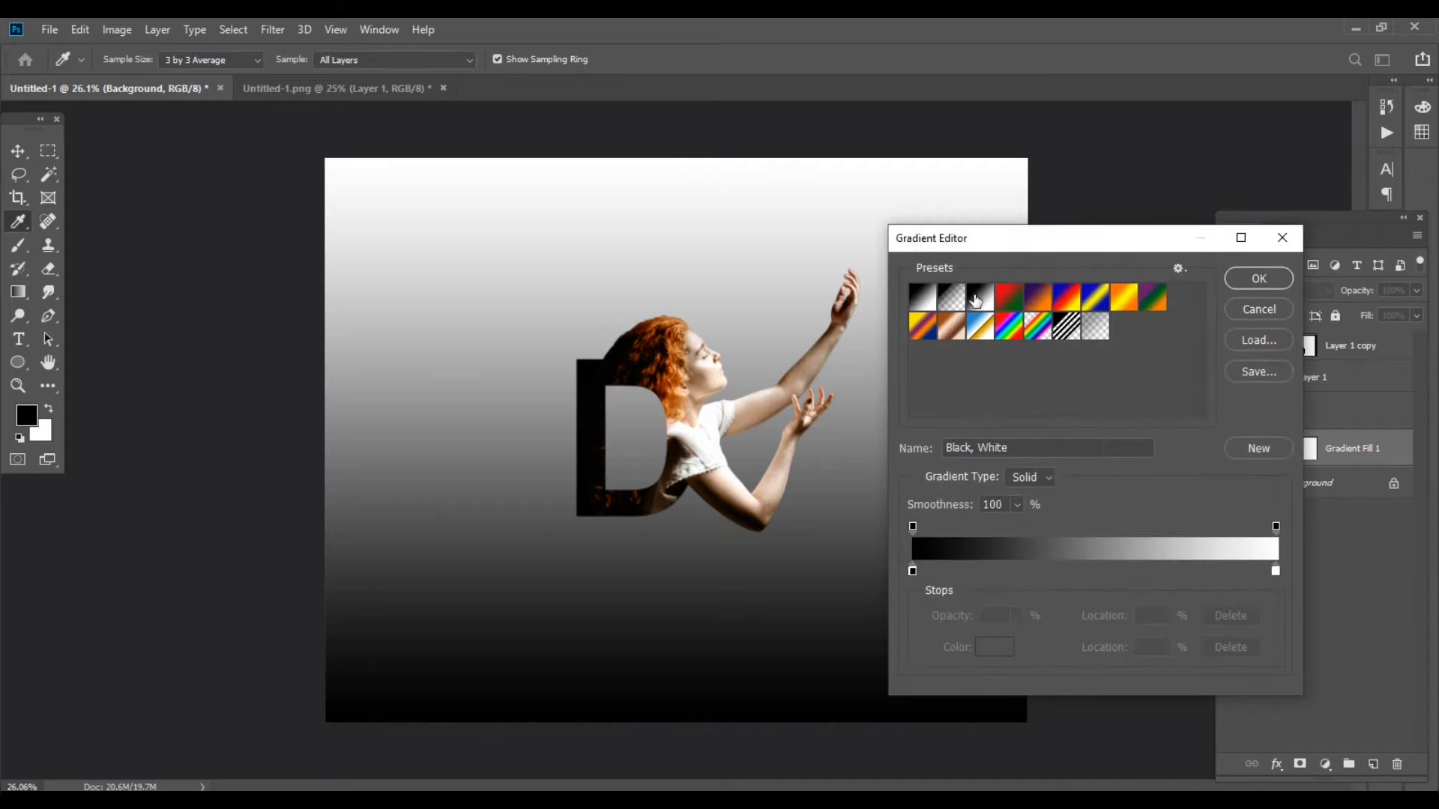
- Change the gradient's left stop from black to a mid grey (50)
{"action": "left_click", "coordinate": [913, 573]}
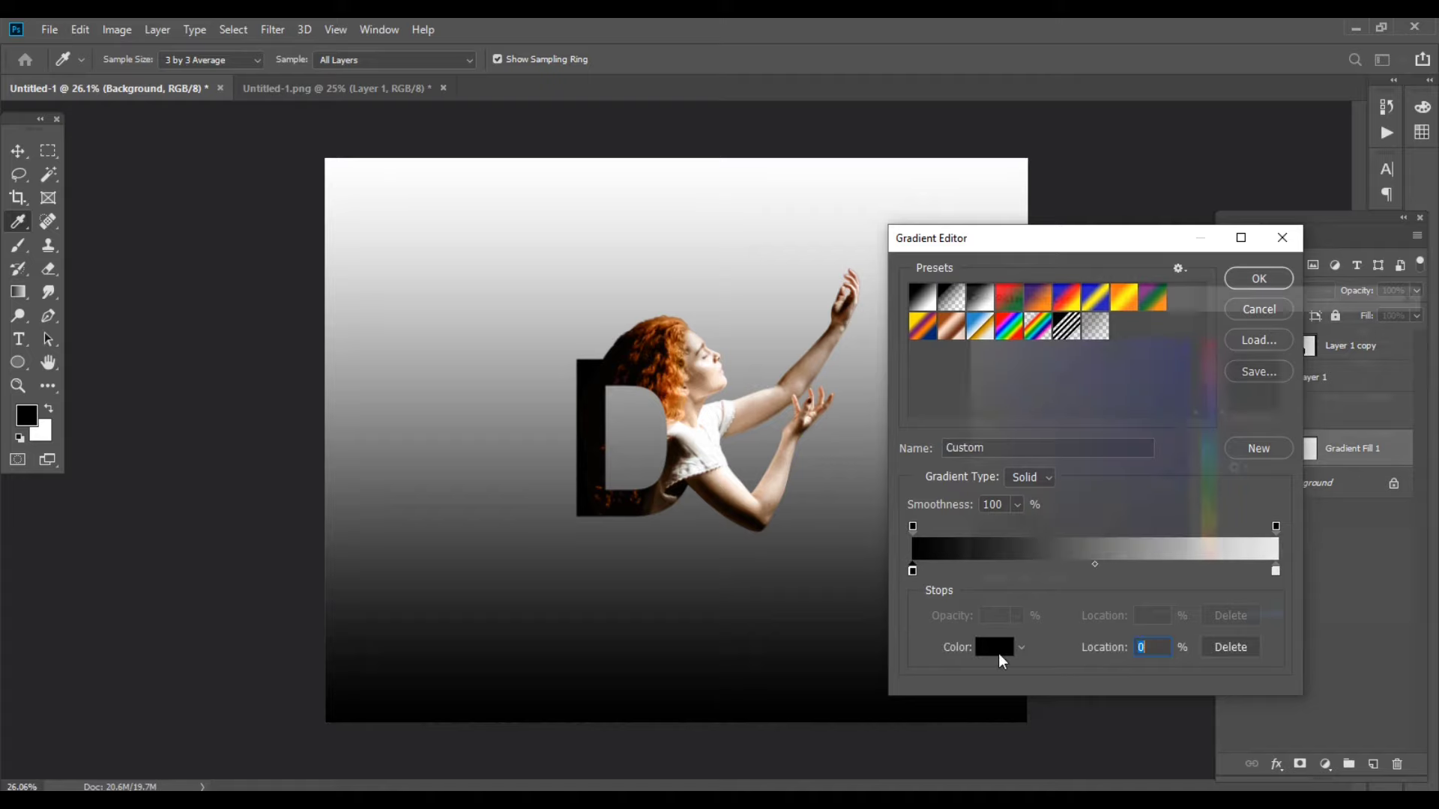
{"action": "left_click", "coordinate": [994, 647]}
{"action": "left_click", "coordinate": [969, 443]}
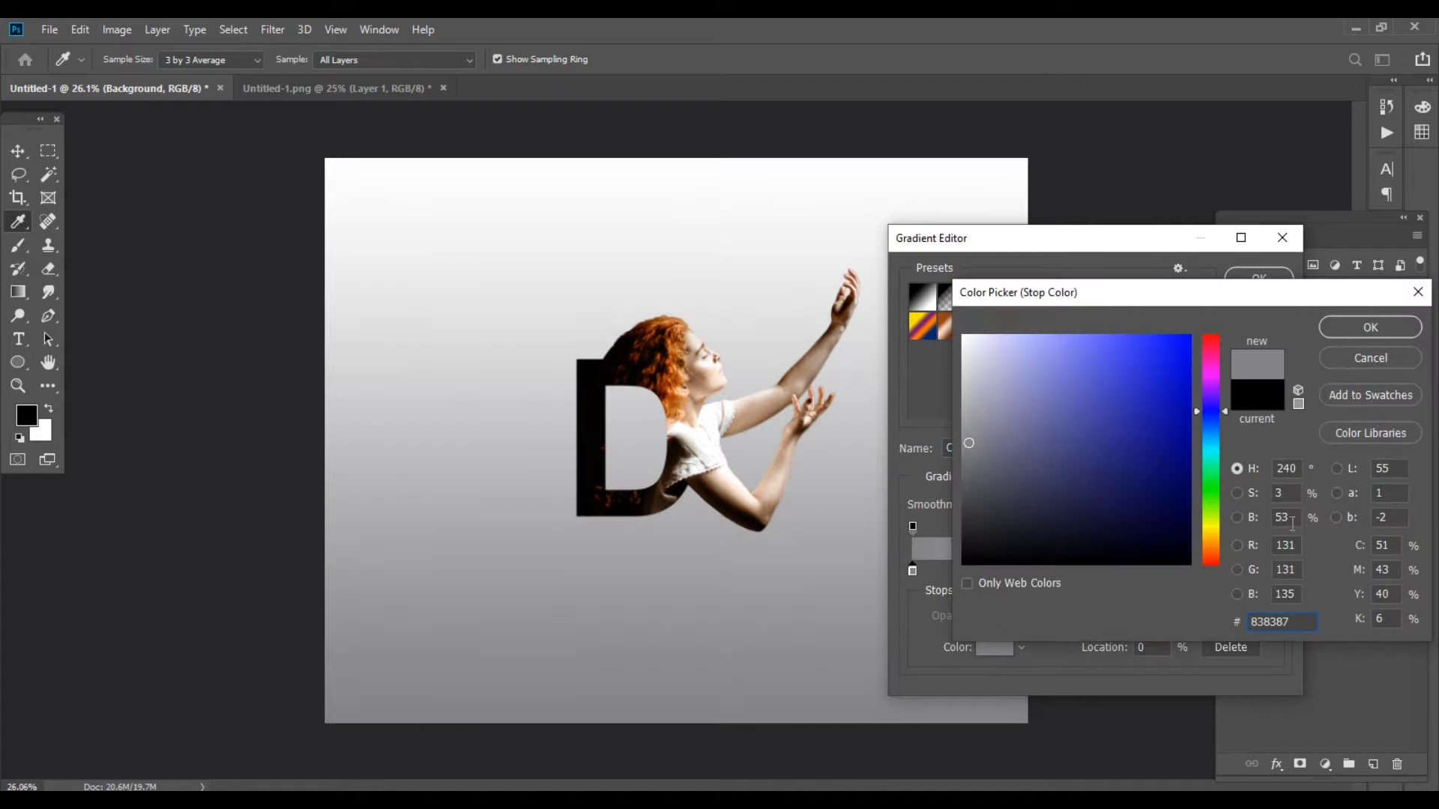
{"action": "type", "text": "5"}
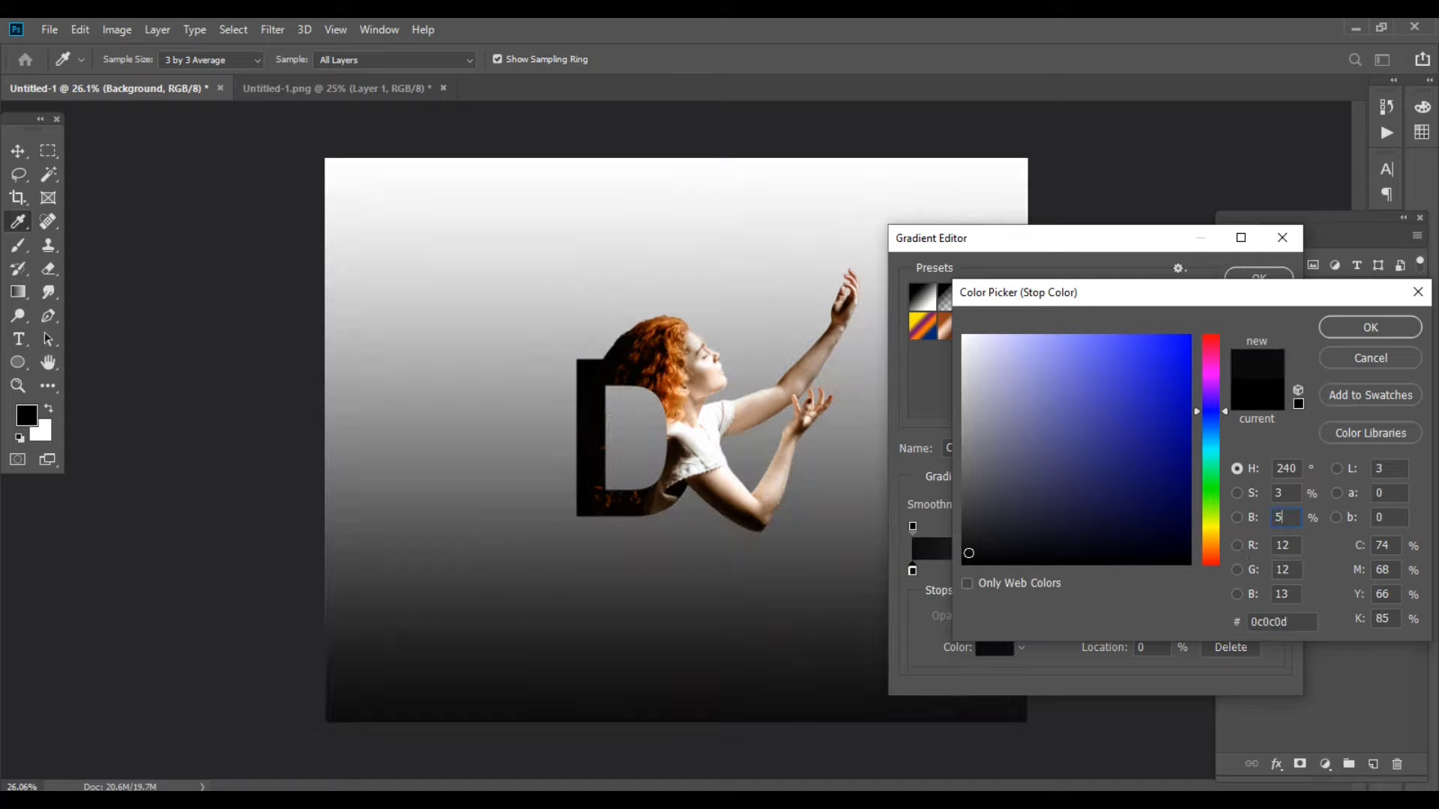
{"action": "type", "text": "0"}
{"action": "left_click", "coordinate": [1362, 331]}
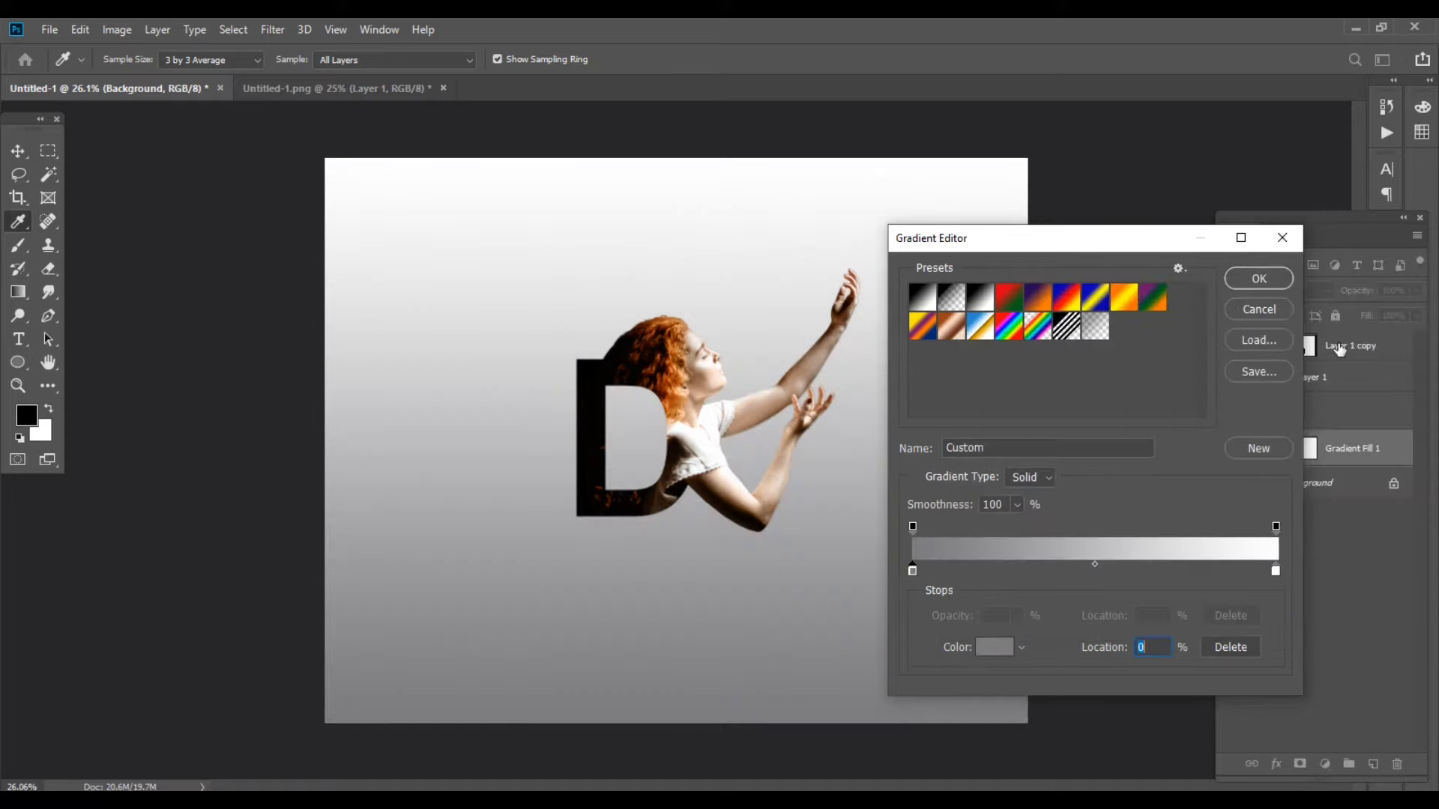
{"action": "left_click", "coordinate": [1266, 279]}
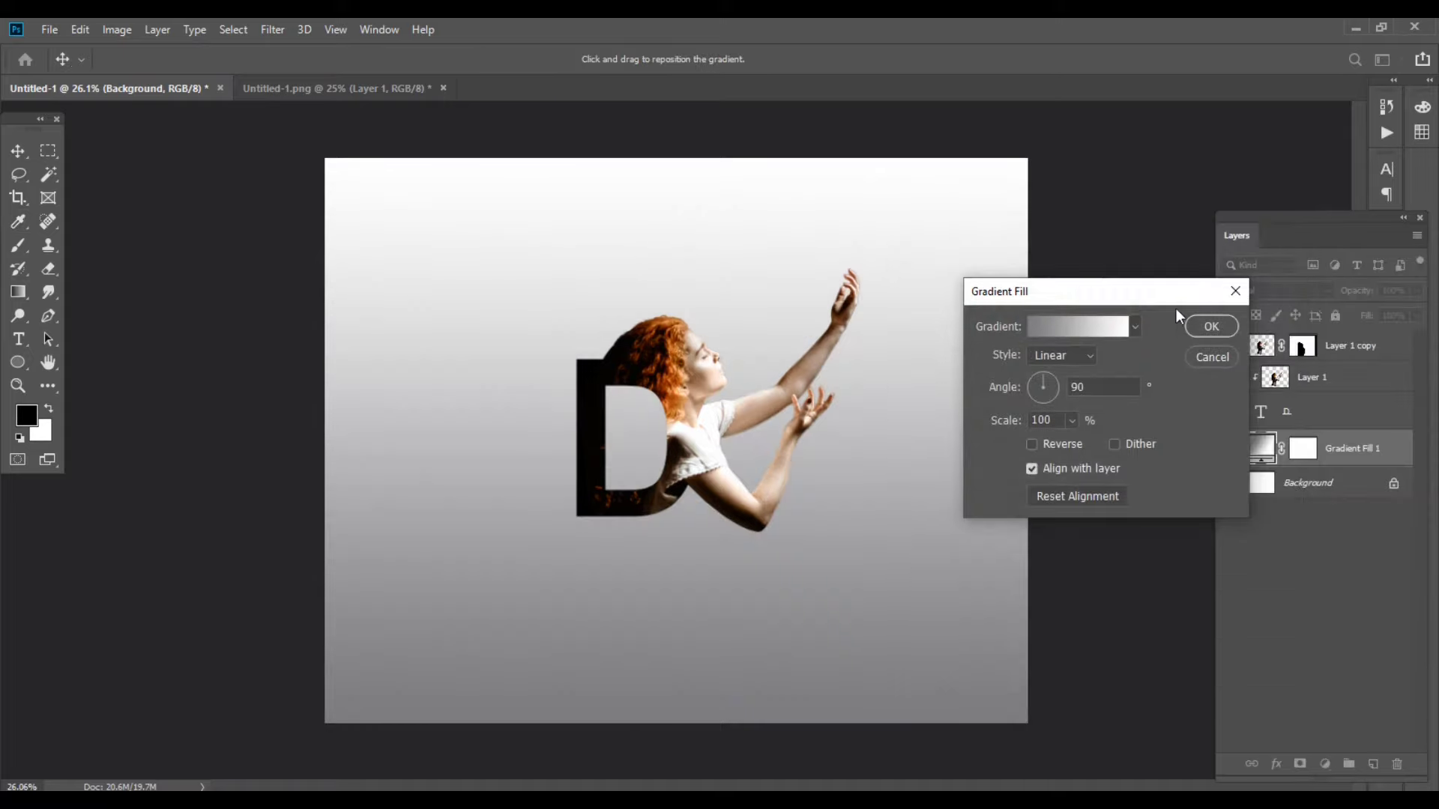
- Make the gradient Radial and reversed at 330% scale
{"action": "left_click", "coordinate": [1088, 358]}
{"action": "left_click", "coordinate": [1054, 387]}
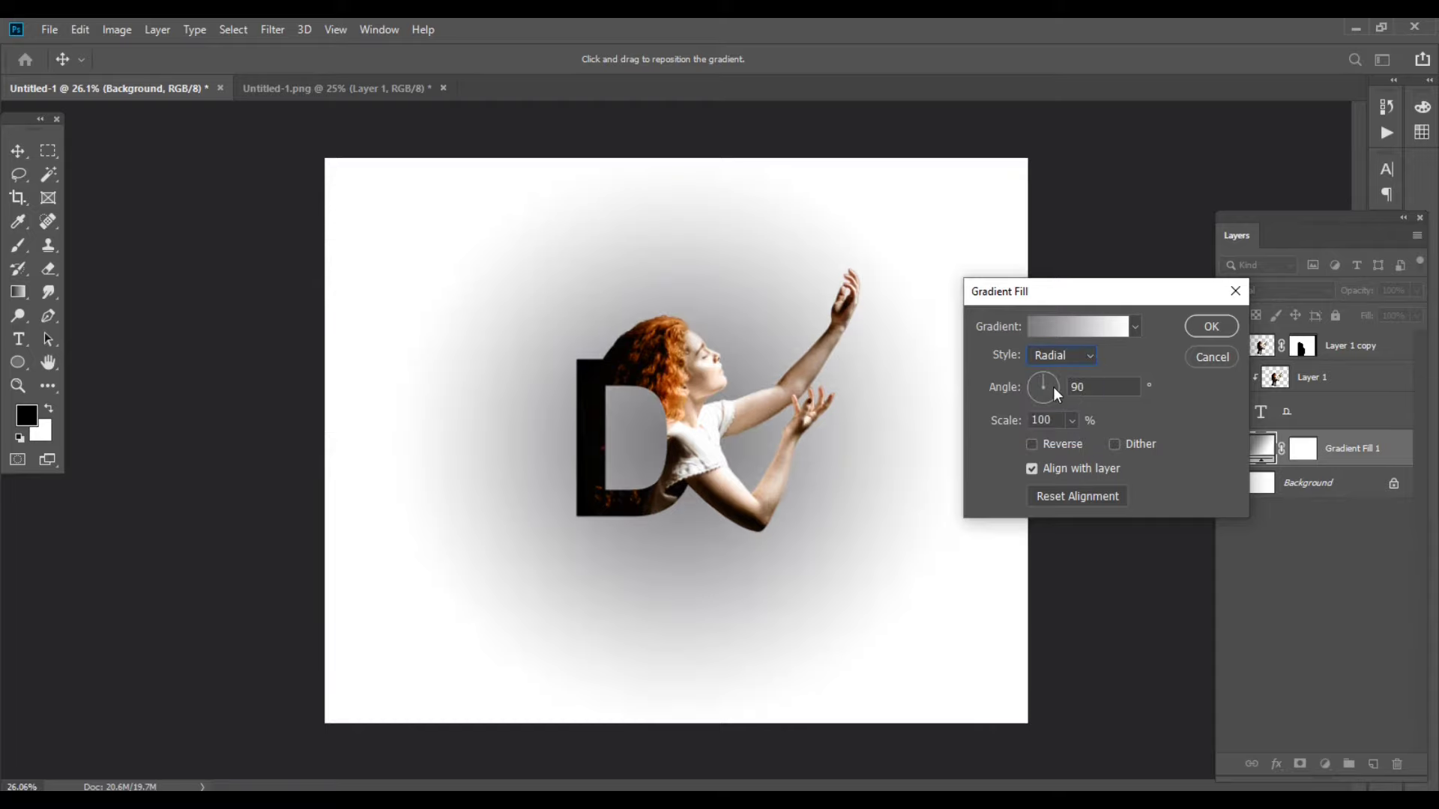
{"action": "left_click", "coordinate": [1030, 445]}
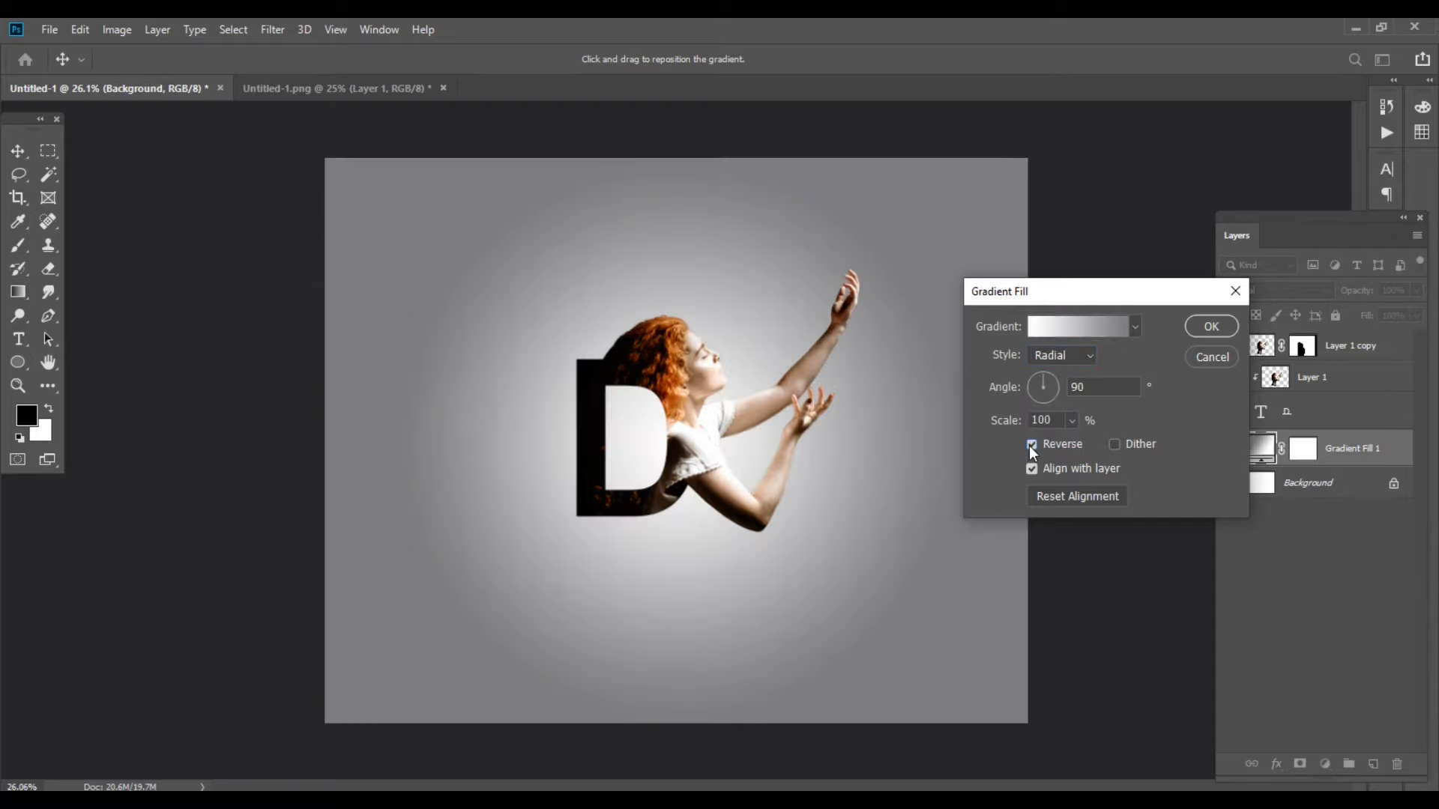
{"action": "mouse_move", "coordinate": [997, 424]}
{"action": "left_mouse_down"}
{"action": "mouse_move", "coordinate": [1224, 428]}
{"action": "mouse_move", "coordinate": [1201, 431]}
{"action": "left_mouse_up"}
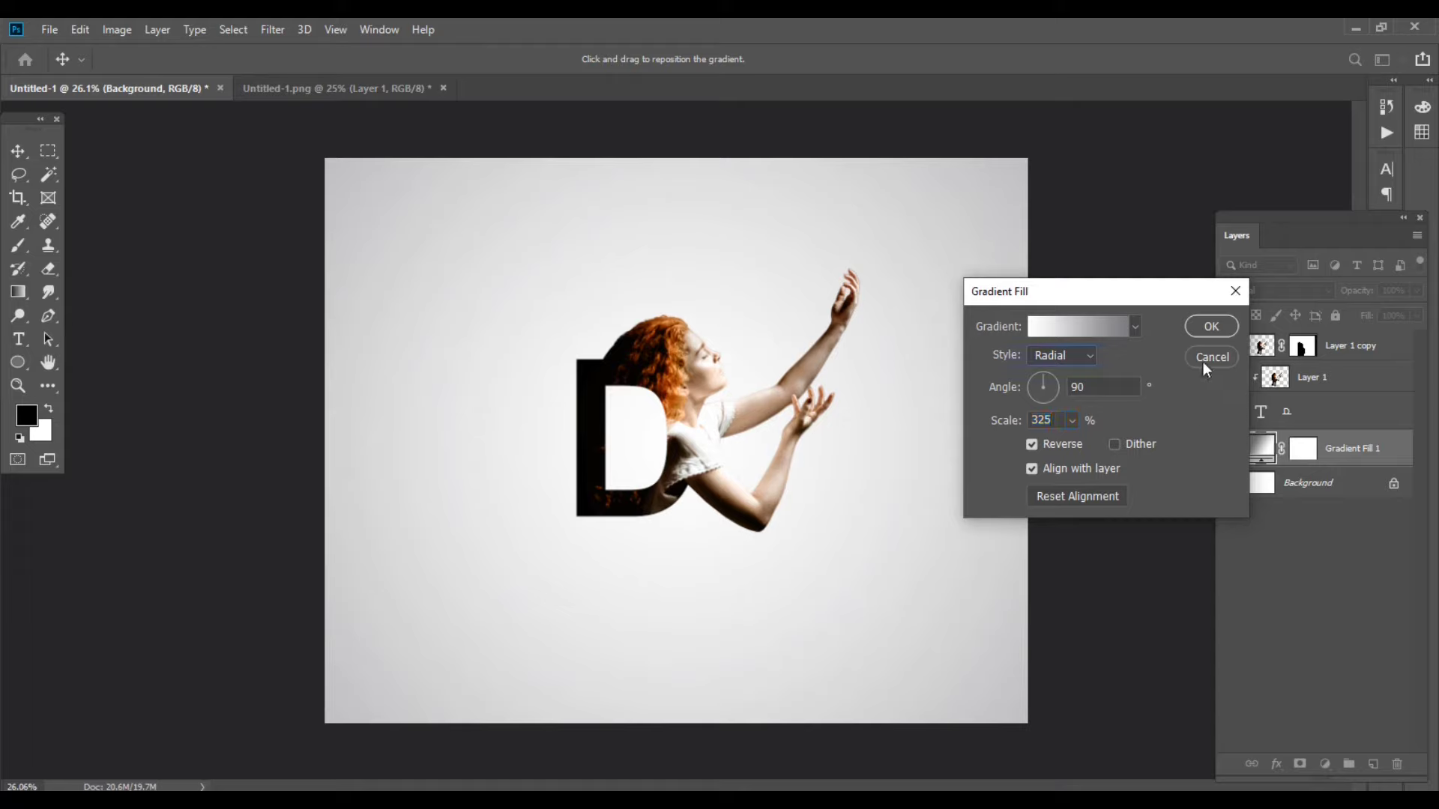
{"action": "left_click_drag", "start_coordinate": [1010, 425], "coordinate": [1015, 426]}
{"action": "left_click", "coordinate": [1211, 327]}
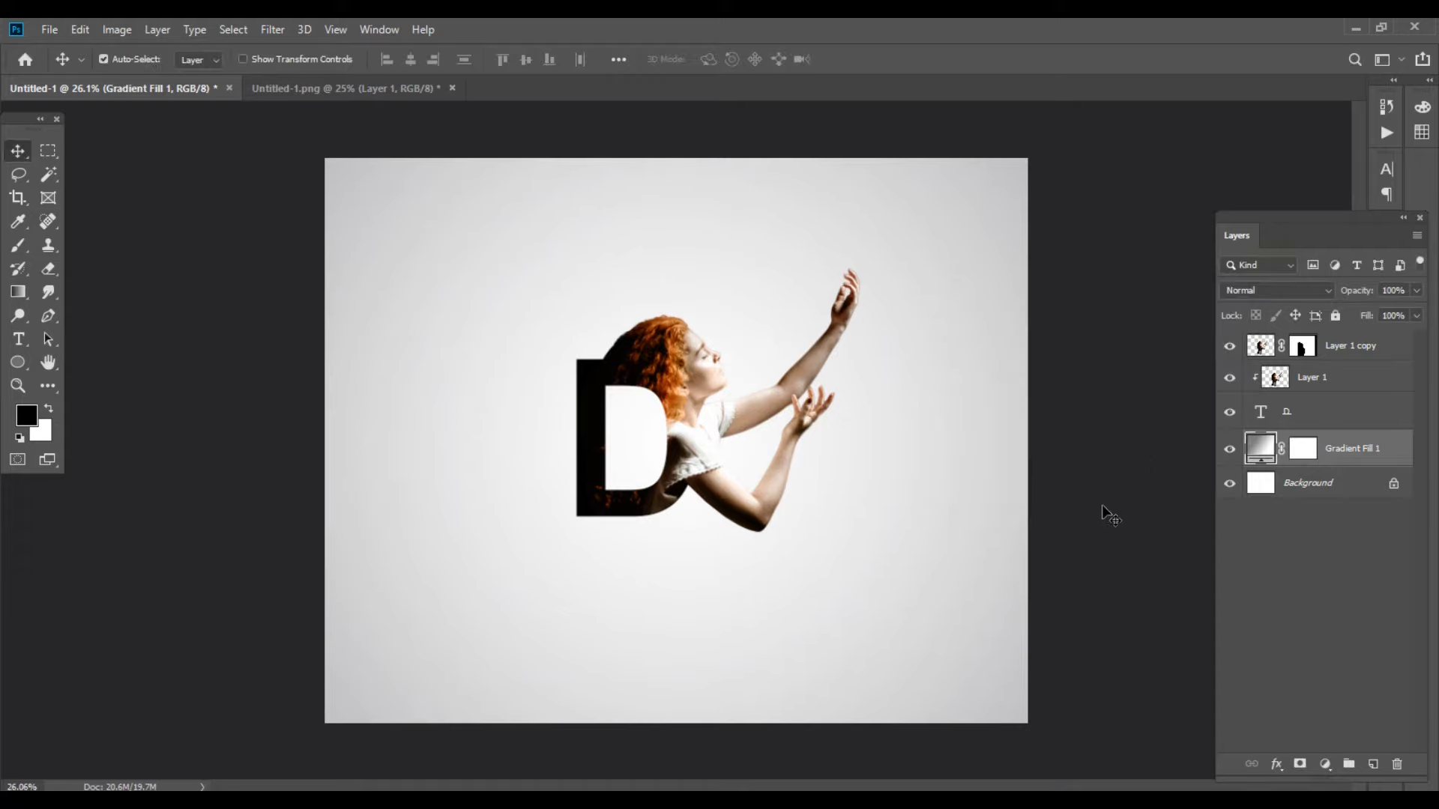
- Add a new Layer 2 on top and set the foreground colour to blue
{"action": "left_click", "coordinate": [1261, 346]}
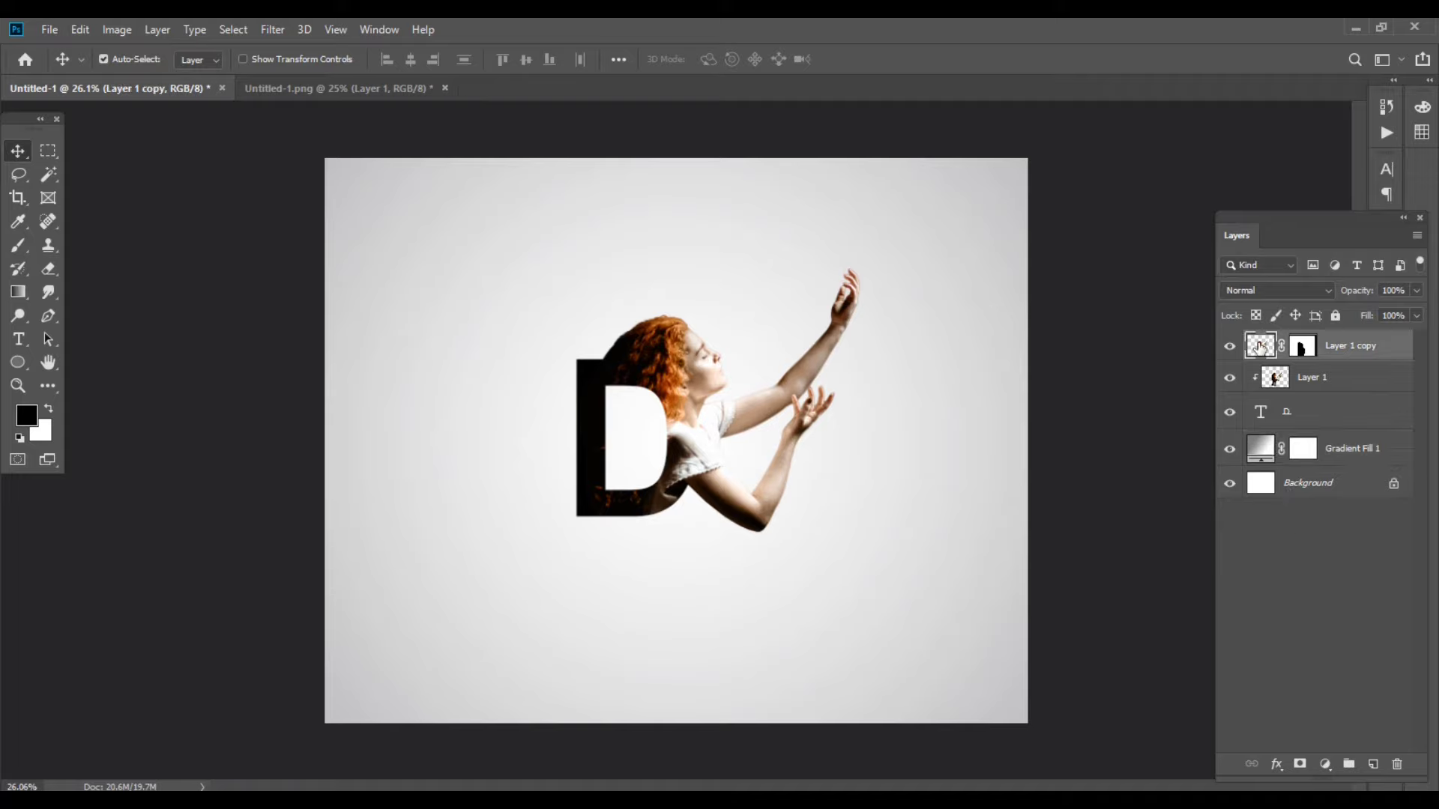
{"action": "left_click", "coordinate": [1373, 764]}
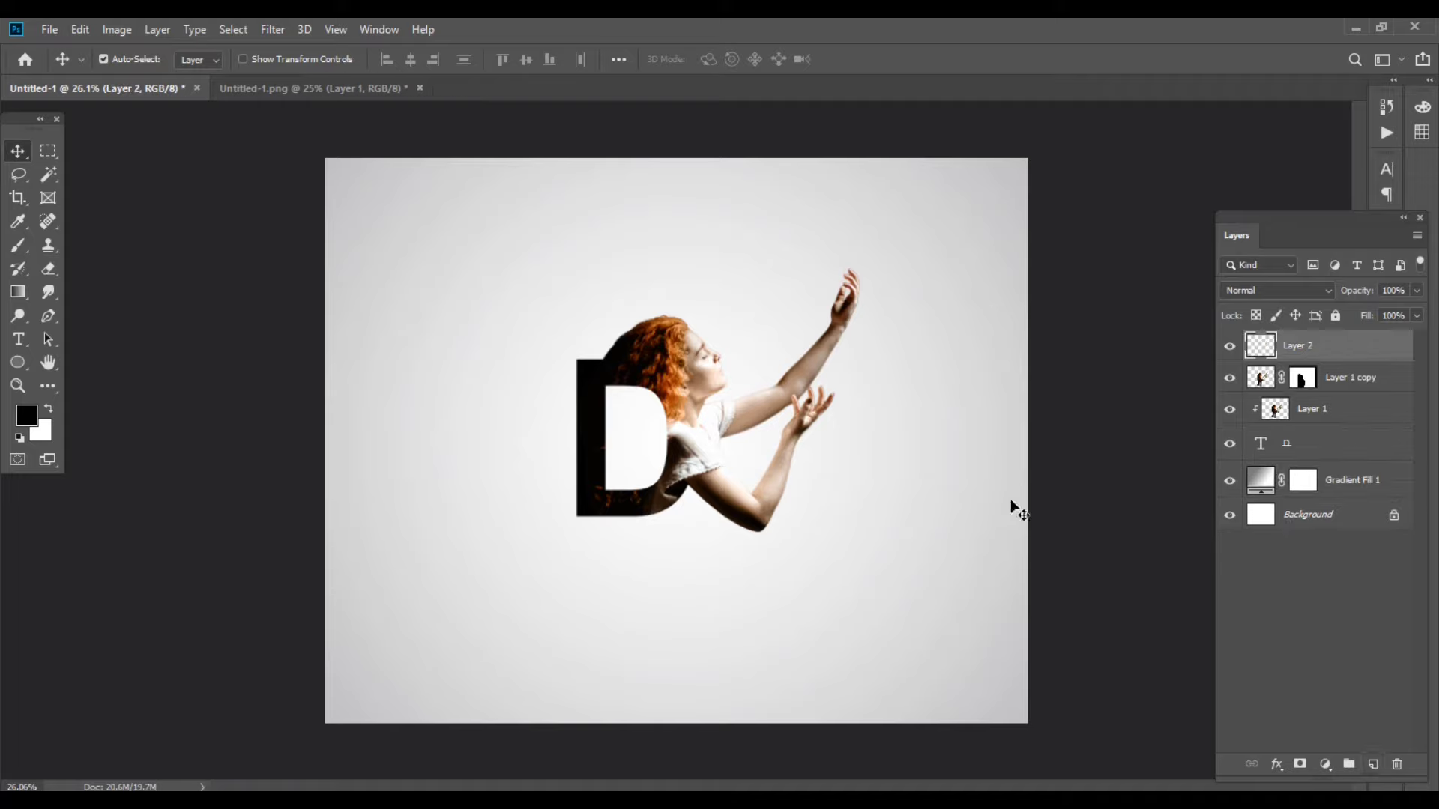
{"action": "left_click", "coordinate": [27, 420]}
{"action": "left_click", "coordinate": [1212, 412]}
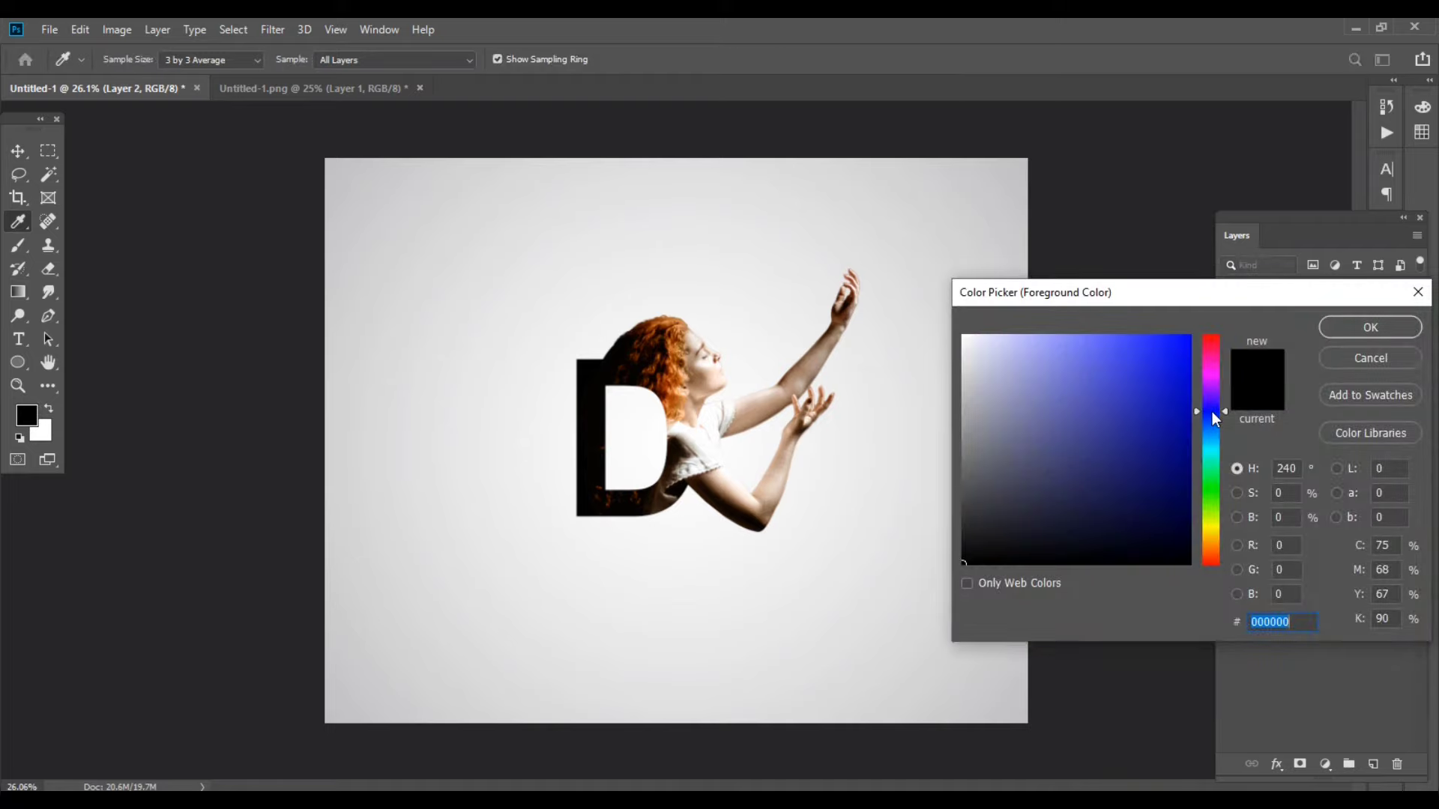
{"action": "left_click_drag", "start_coordinate": [1173, 338], "coordinate": [1202, 331]}
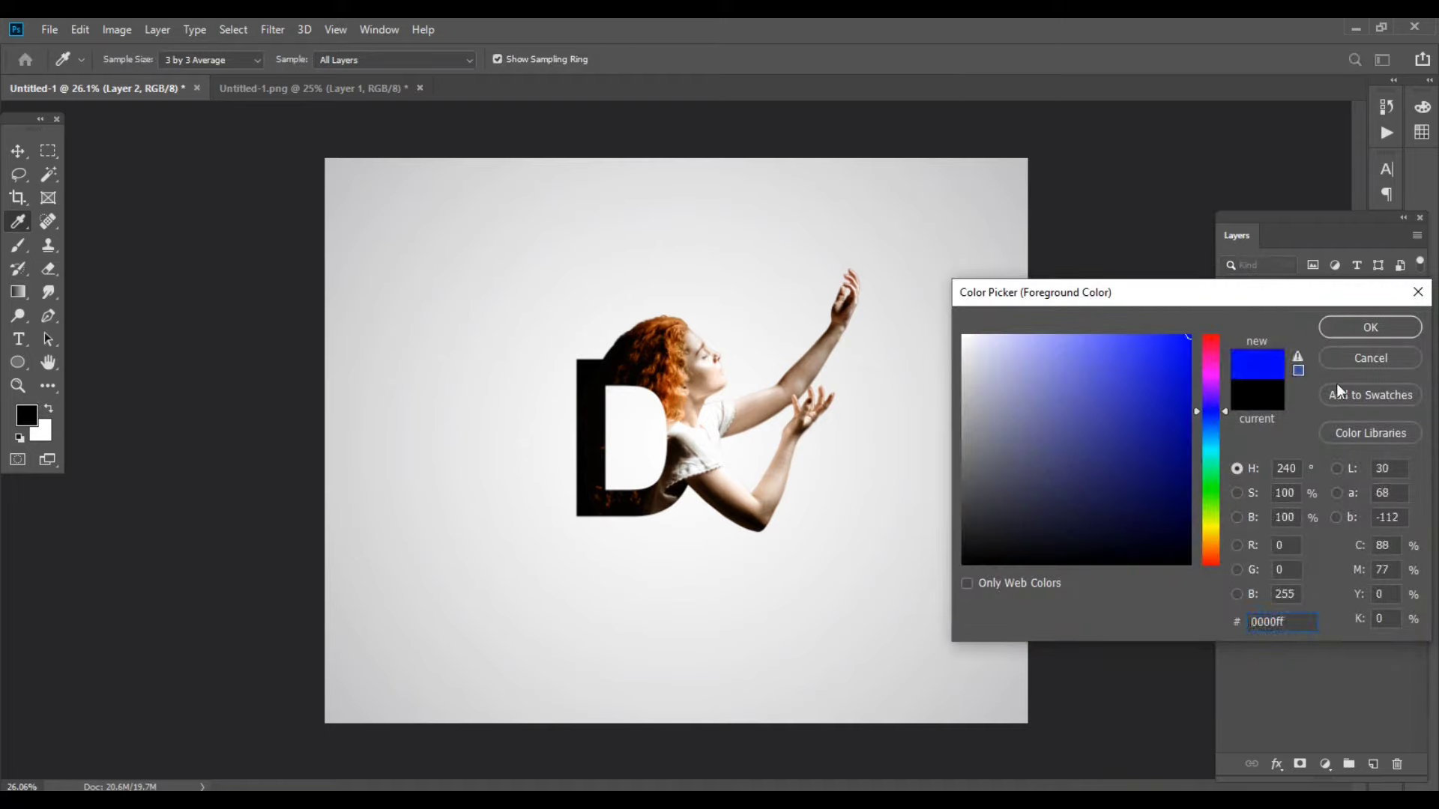
{"action": "left_click", "coordinate": [1371, 329]}
- Paint a soft blue glow over the canvas centre with a large brush
{"action": "key", "text": "v"}
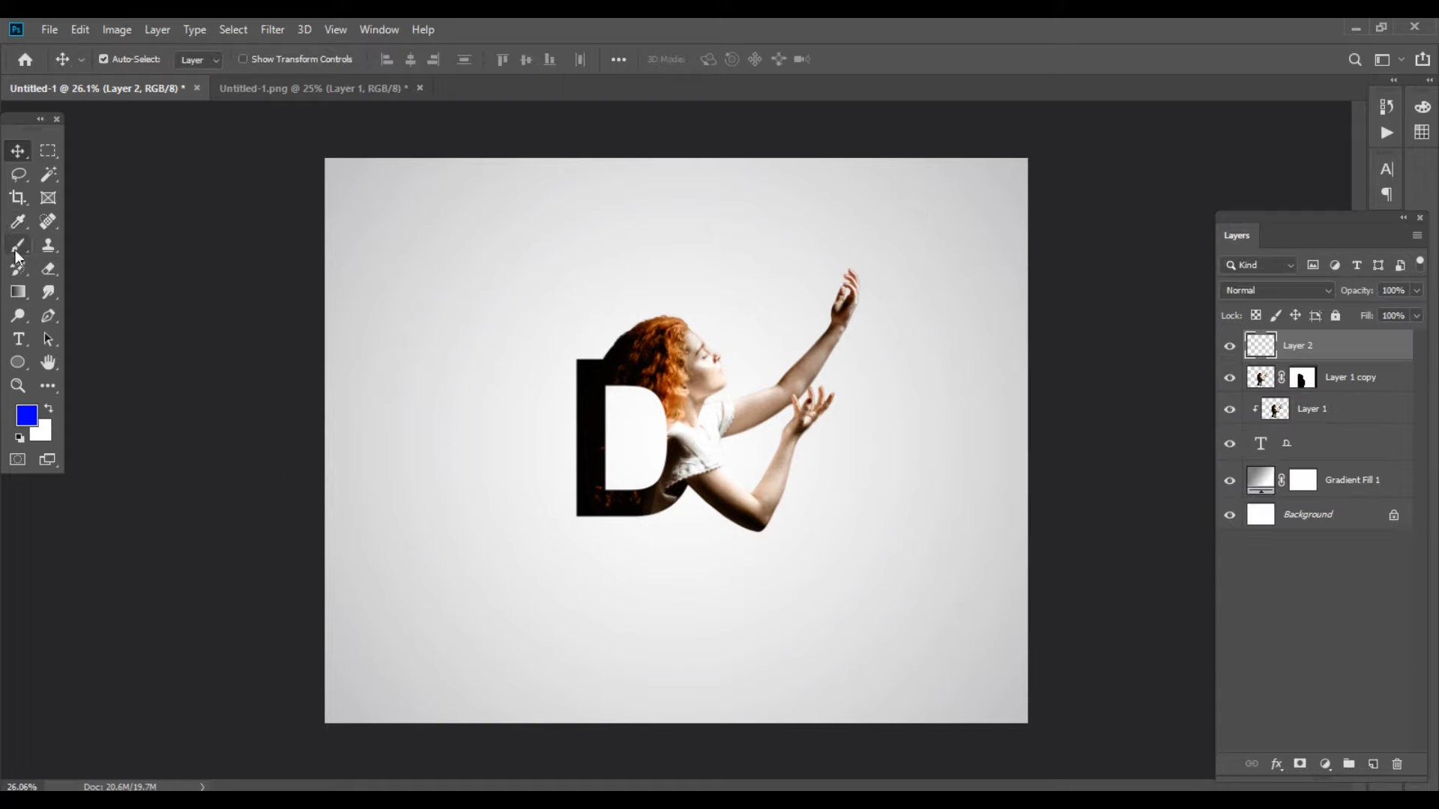
{"action": "left_click", "coordinate": [18, 246]}
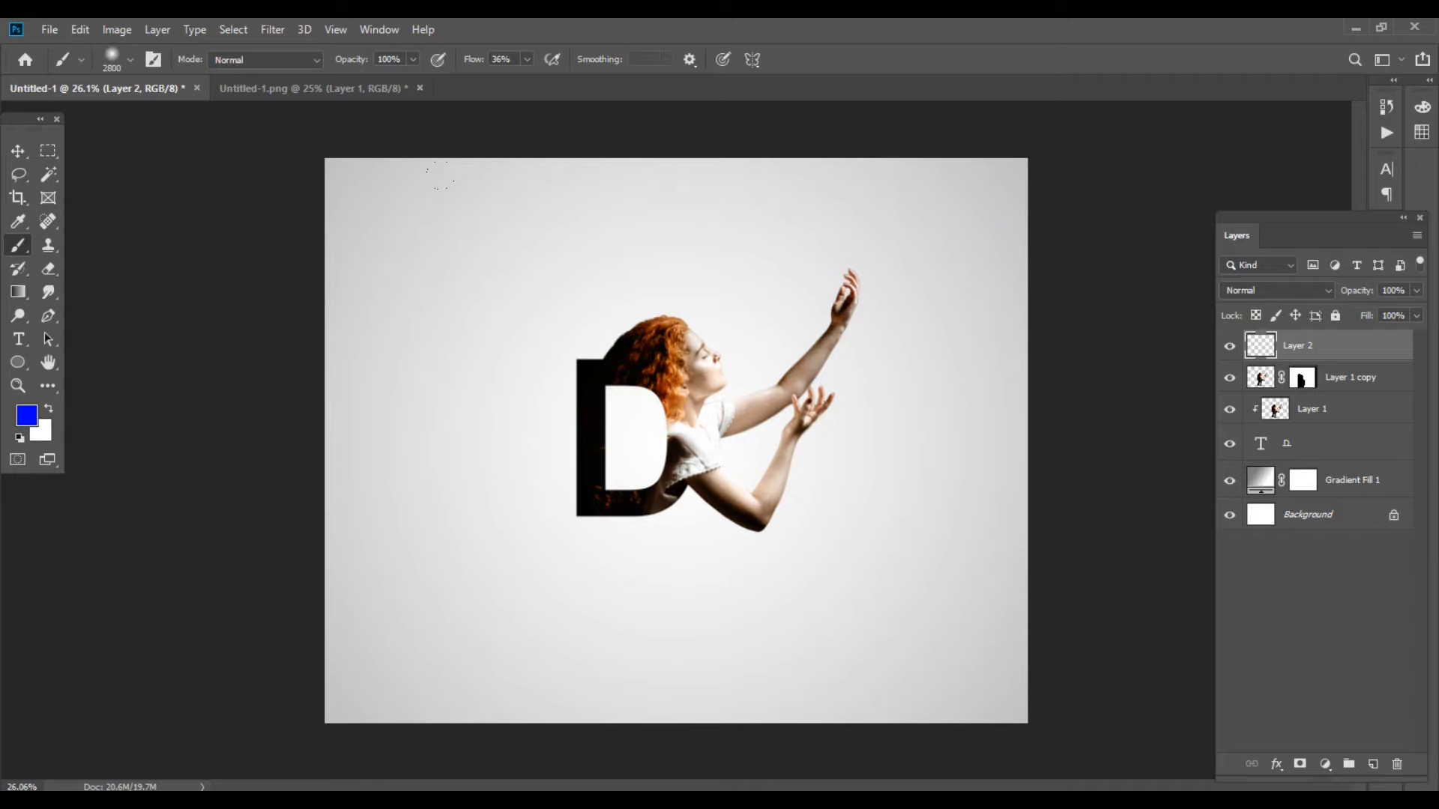
{"action": "left_click", "coordinate": [686, 420]}
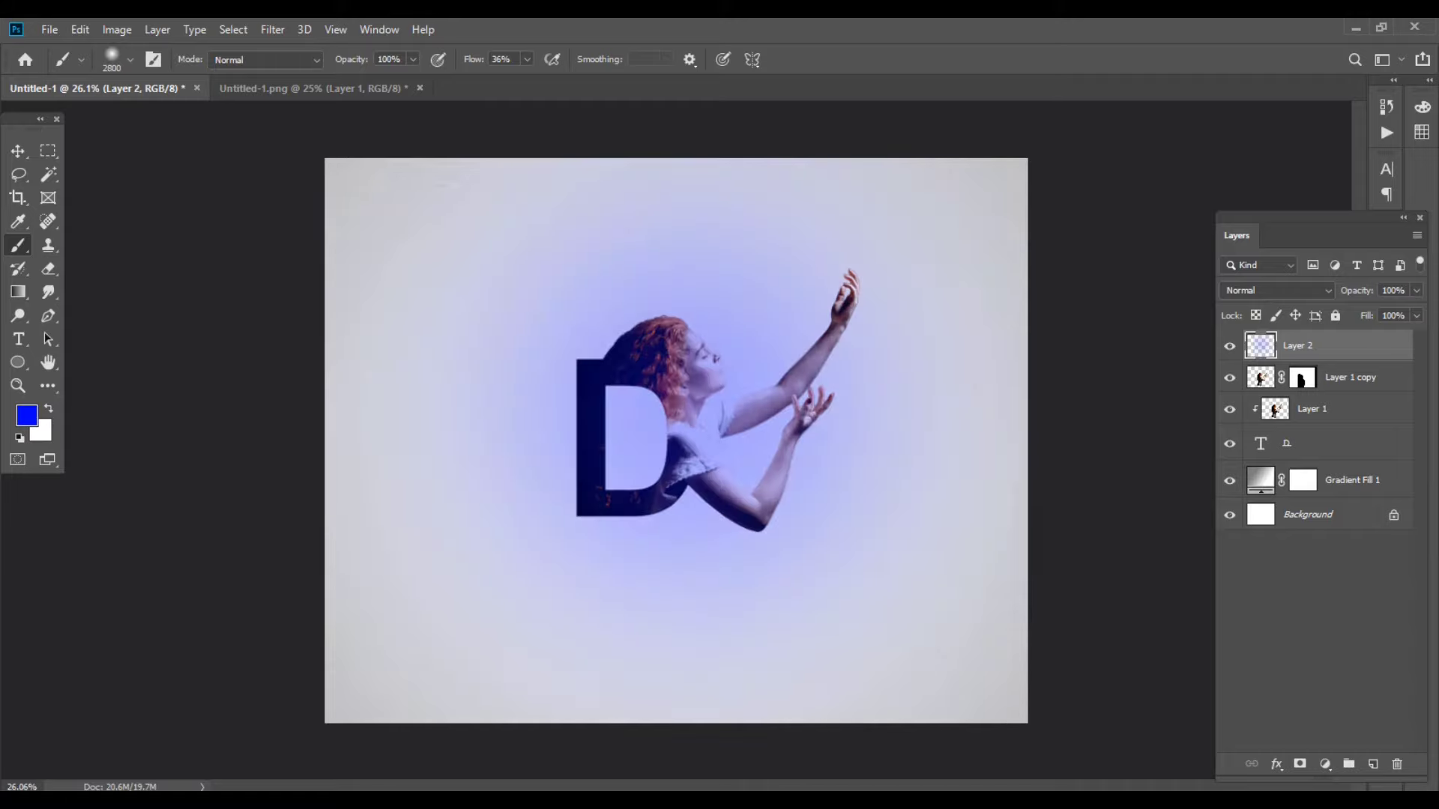
{"action": "left_click", "coordinate": [686, 431]}
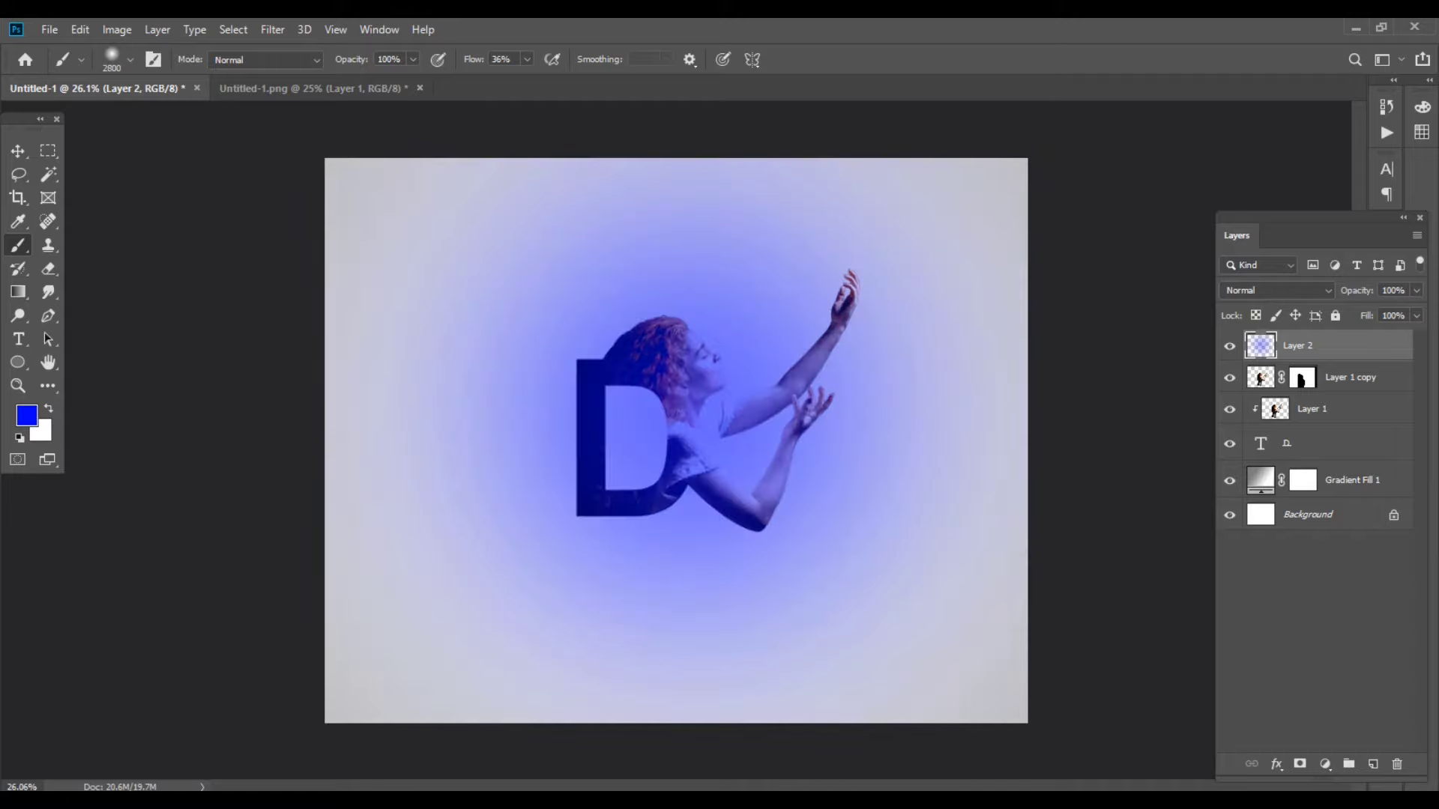
{"action": "left_click", "coordinate": [686, 431]}
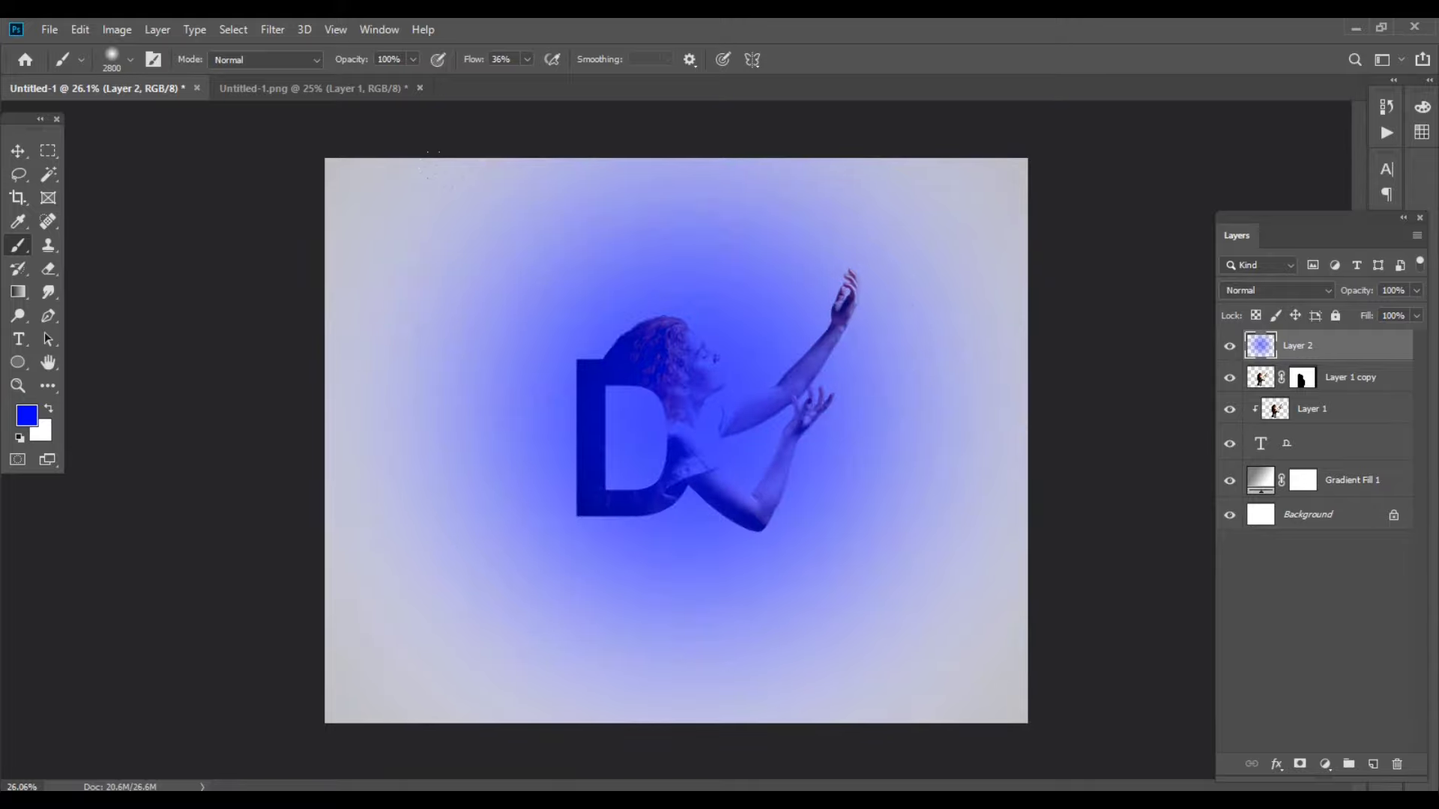
{"action": "key", "text": "v"}
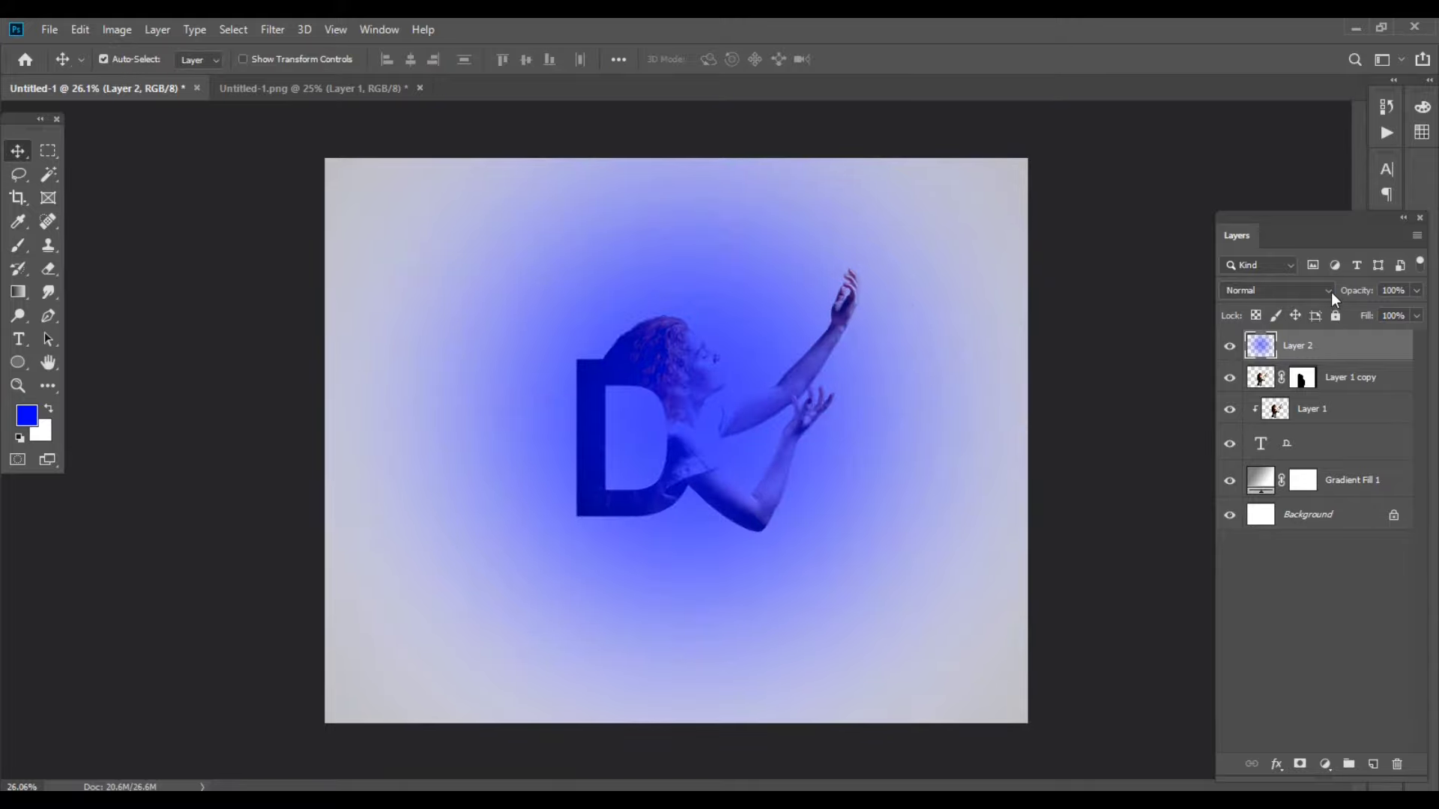
- Blend Layer 2 as Overlay at 31% opacity and compare the result
{"action": "left_click", "coordinate": [1328, 291]}
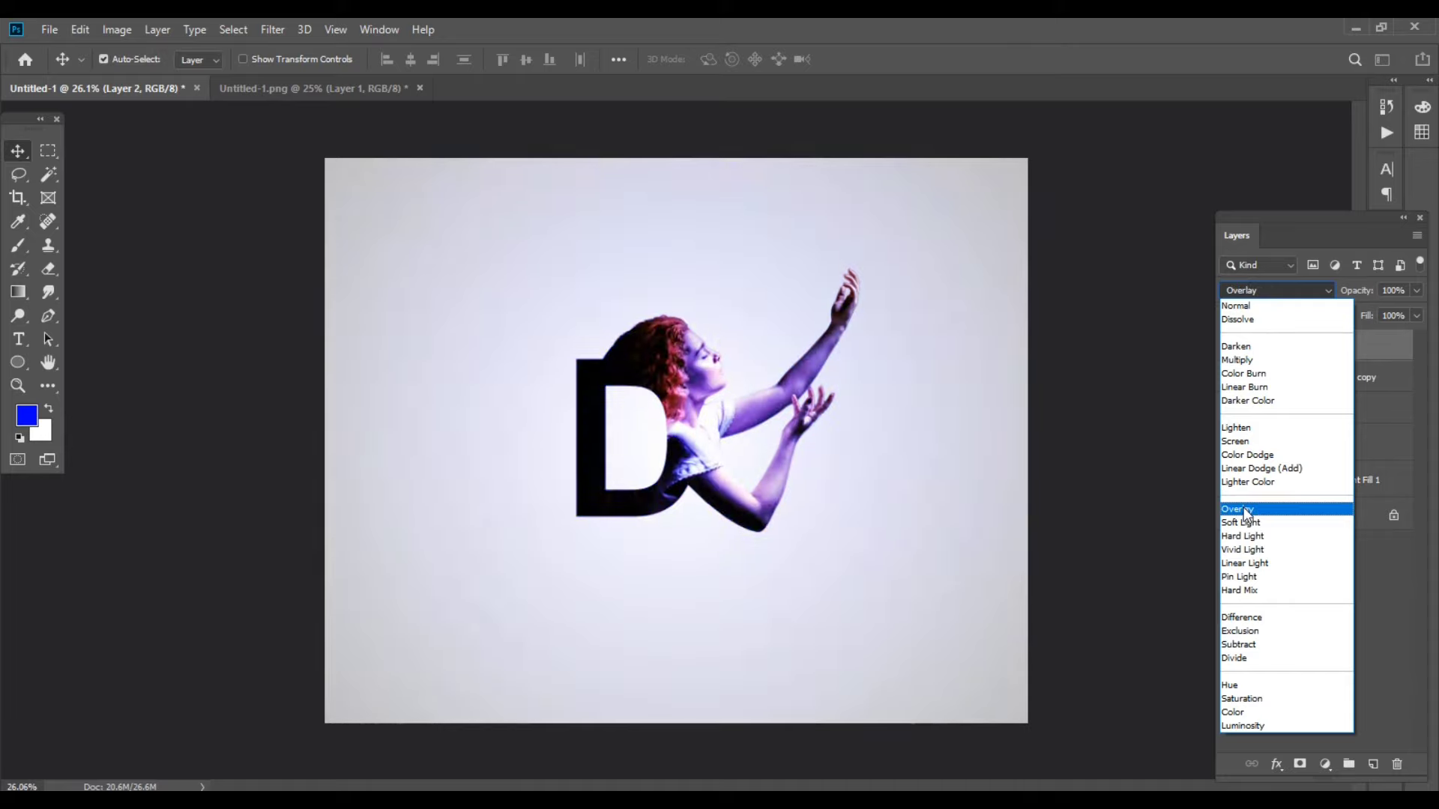
{"action": "left_click", "coordinate": [1238, 510]}
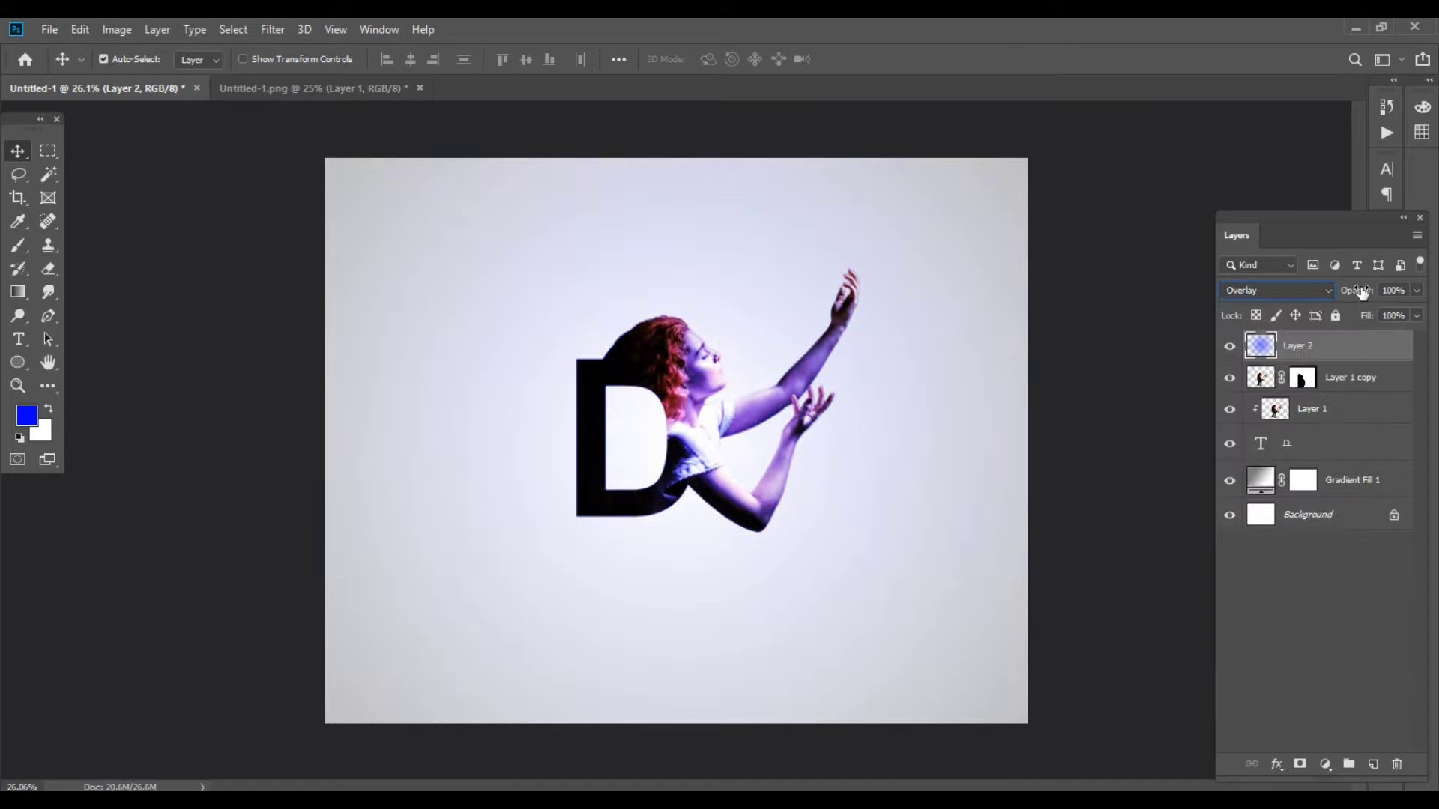
{"action": "left_click_drag", "start_coordinate": [1356, 293], "coordinate": [1309, 295]}
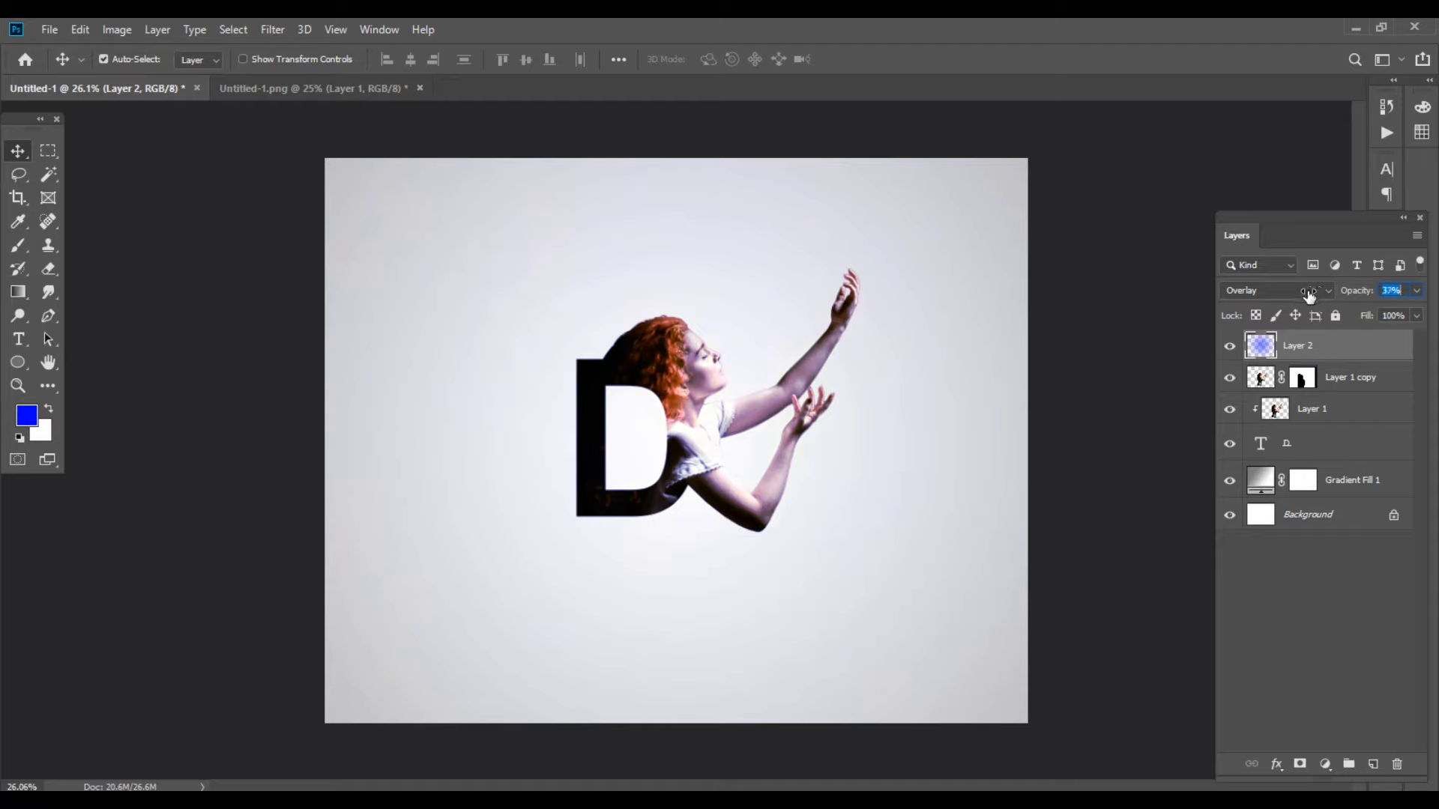
{"action": "left_click_drag", "start_coordinate": [1308, 295], "coordinate": [1303, 297]}
{"action": "left_click", "coordinate": [1229, 346]}
{"action": "left_click", "coordinate": [1229, 346]}
{"action": "key", "text": "ctrl+plus"}
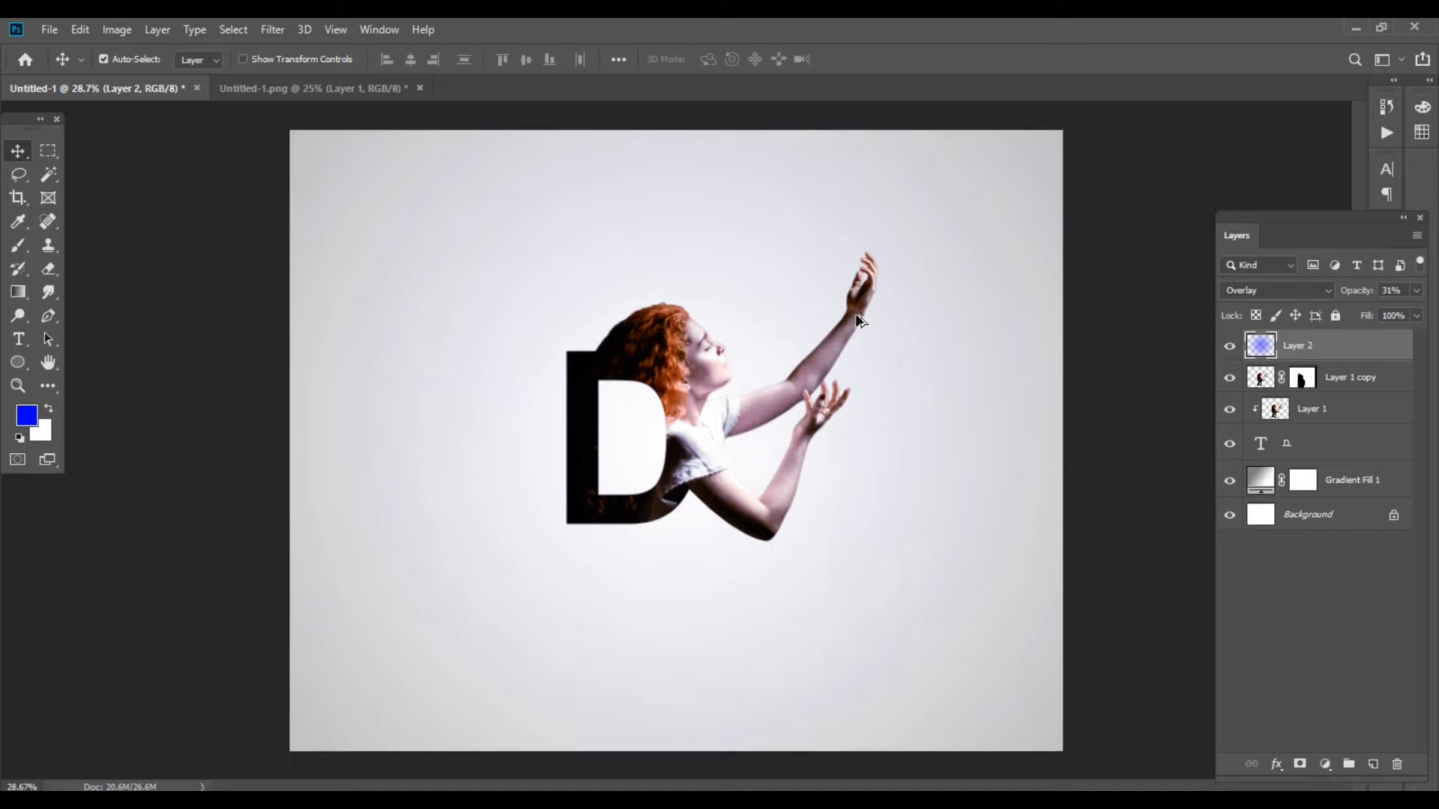
{"action": "key", "text": "ctrl+minus"}
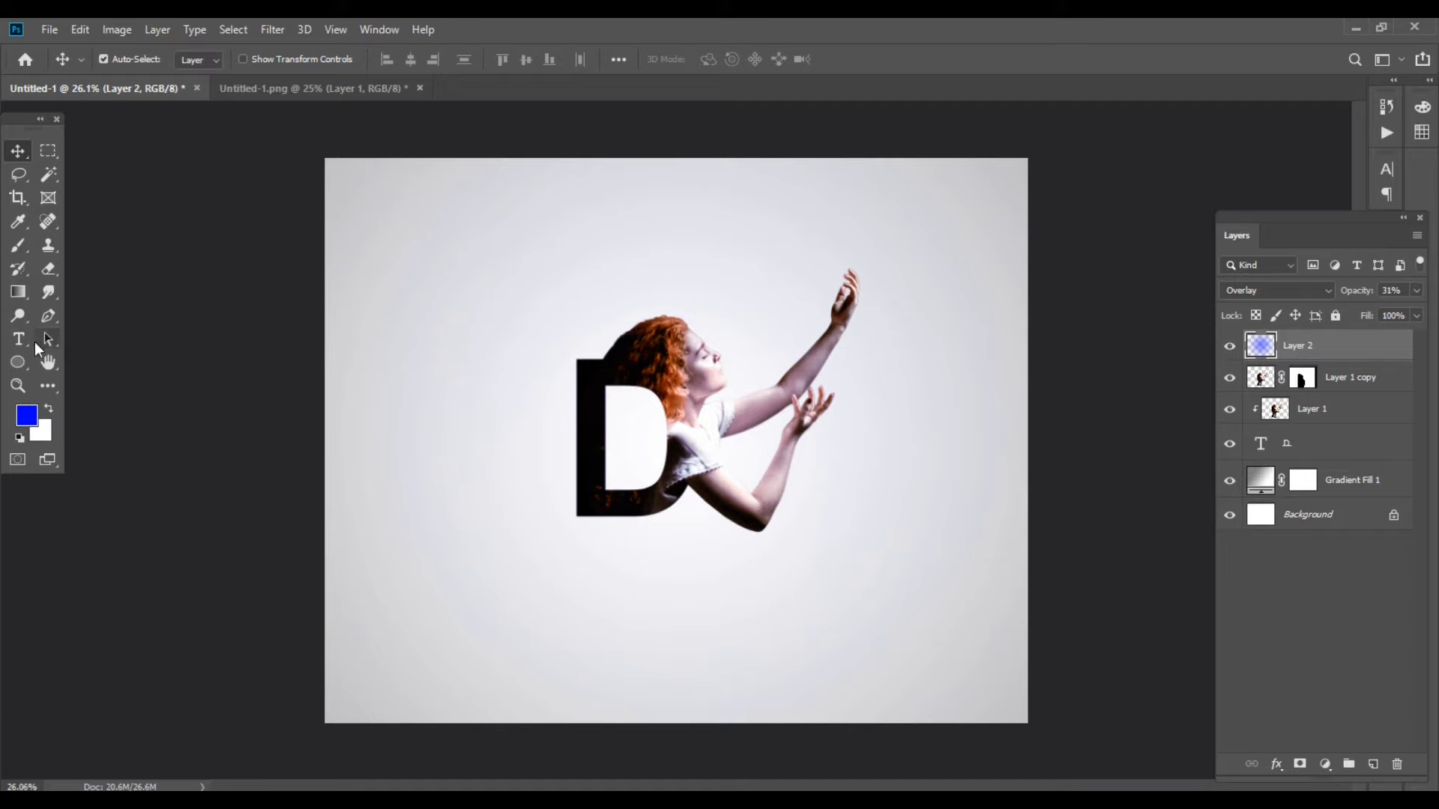
- Add 14 pt vertical text 'LETTER' left of the D and move it down beside it
{"action": "left_click", "coordinate": [19, 341]}
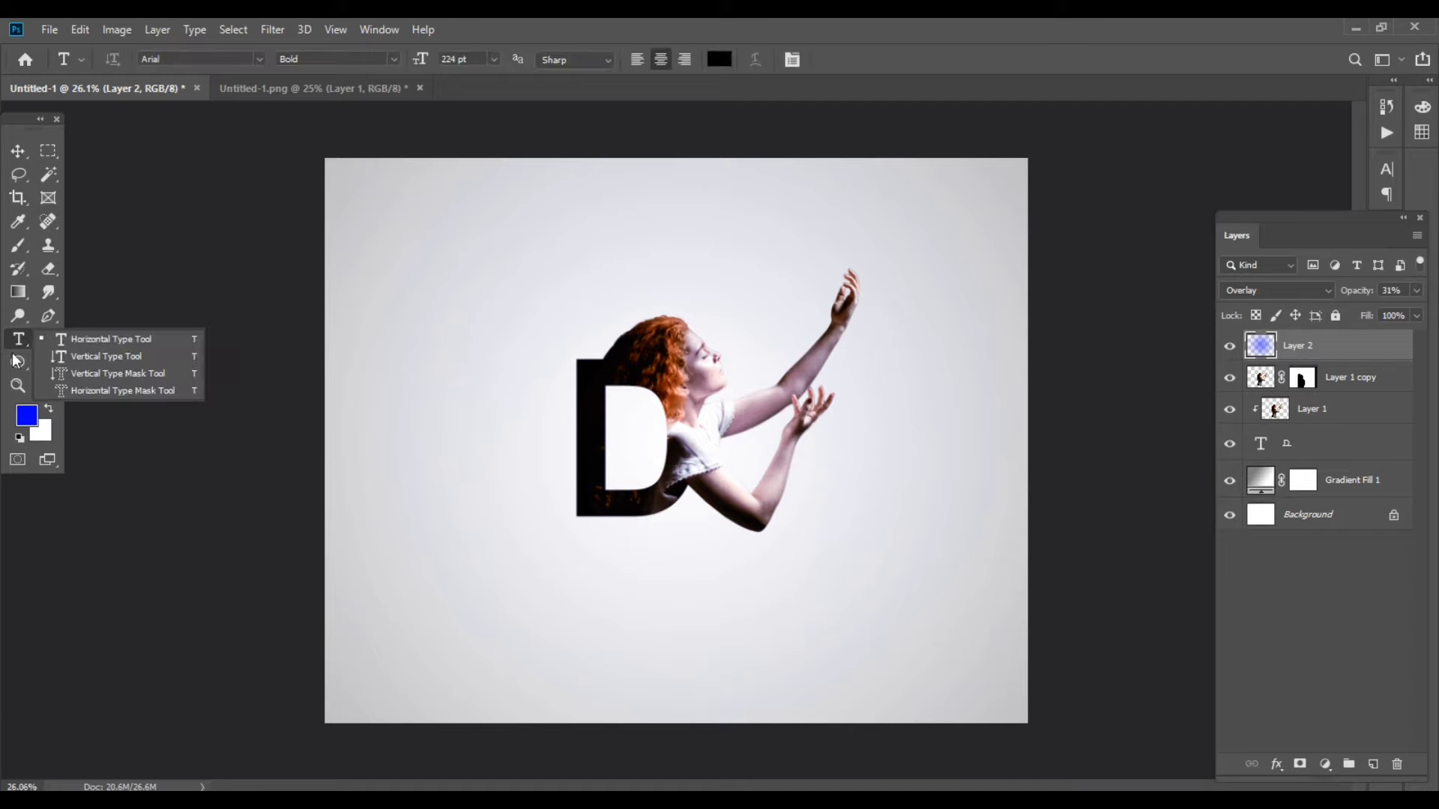
{"action": "left_click", "coordinate": [105, 357]}
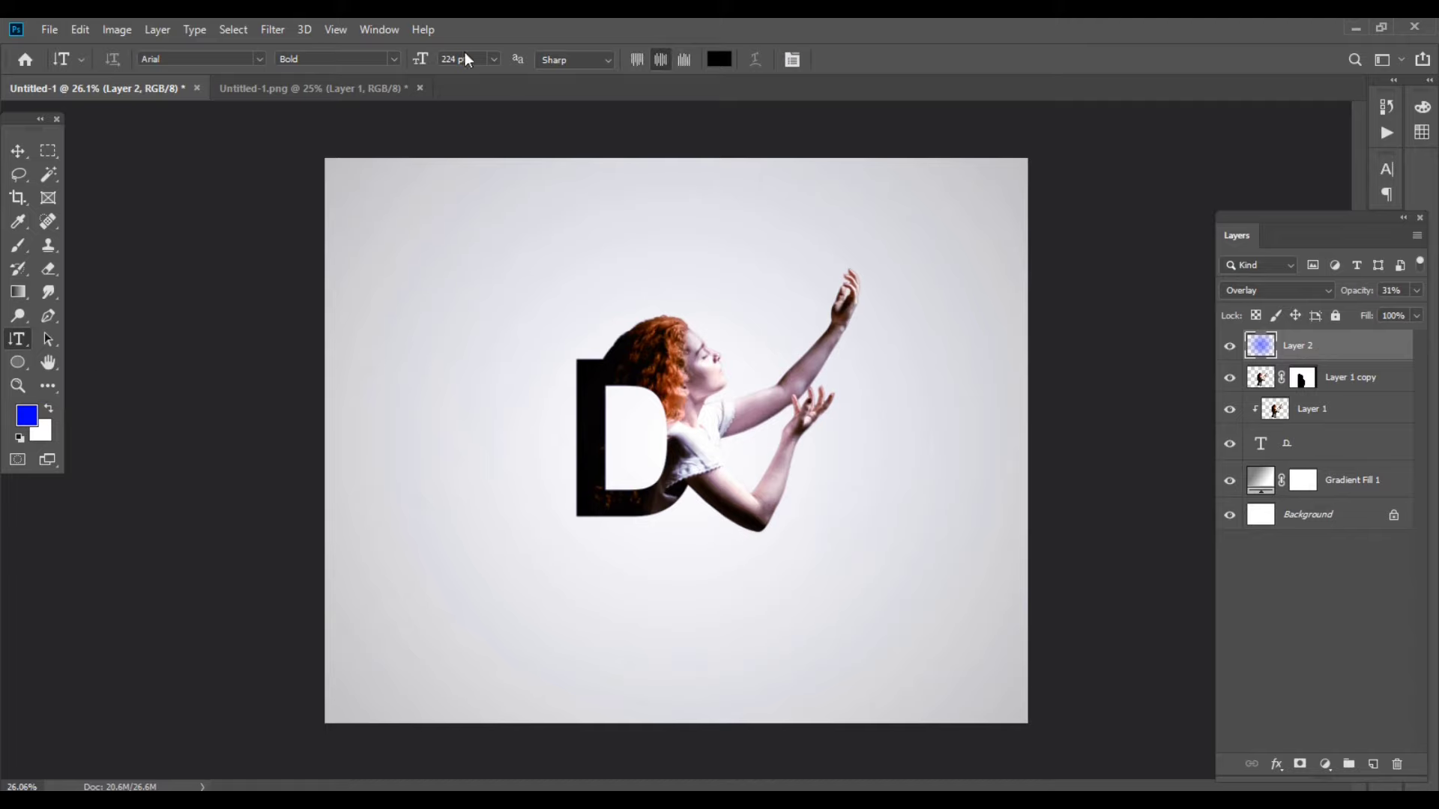
{"action": "left_click", "coordinate": [493, 60]}
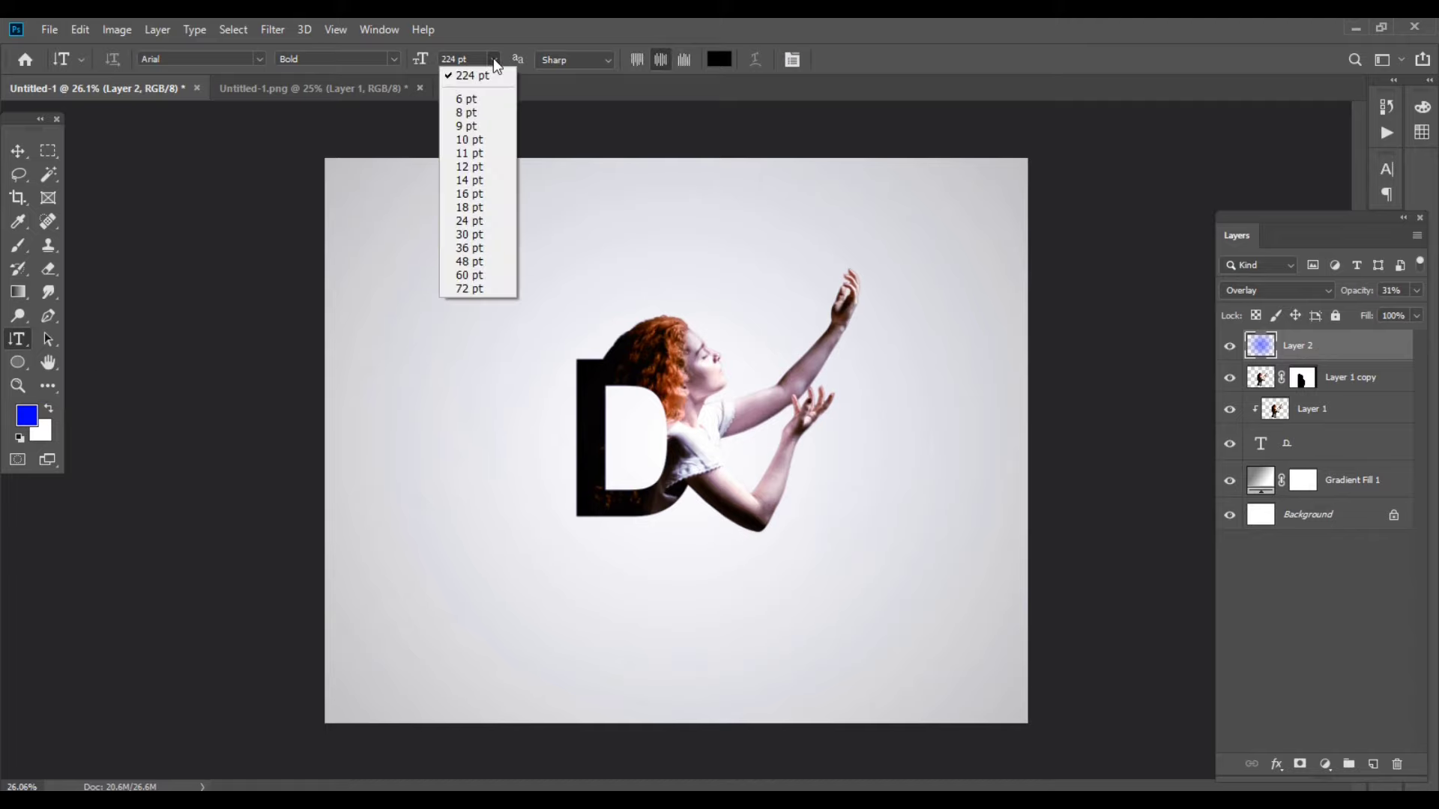
{"action": "left_click", "coordinate": [467, 182]}
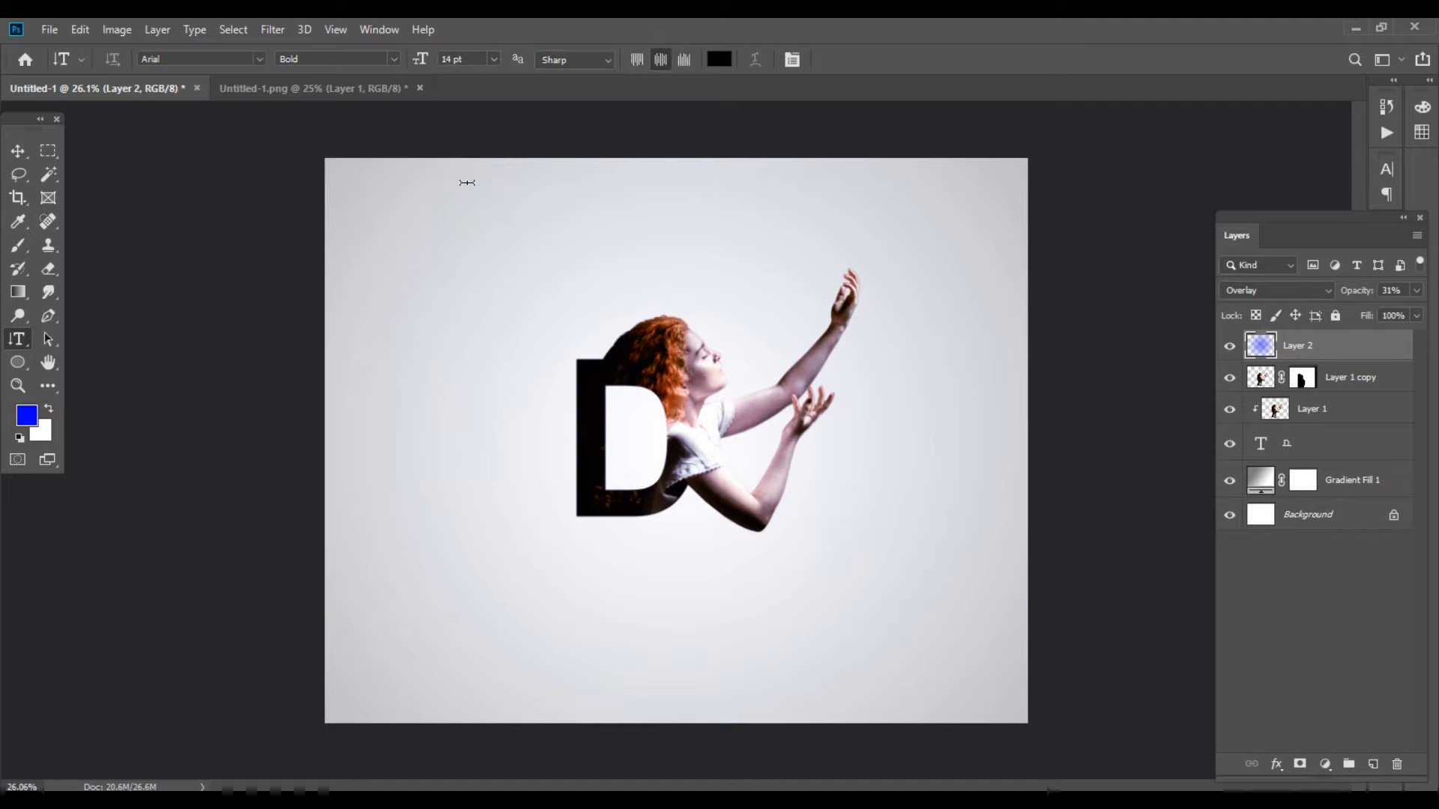
{"action": "left_click", "coordinate": [545, 373]}
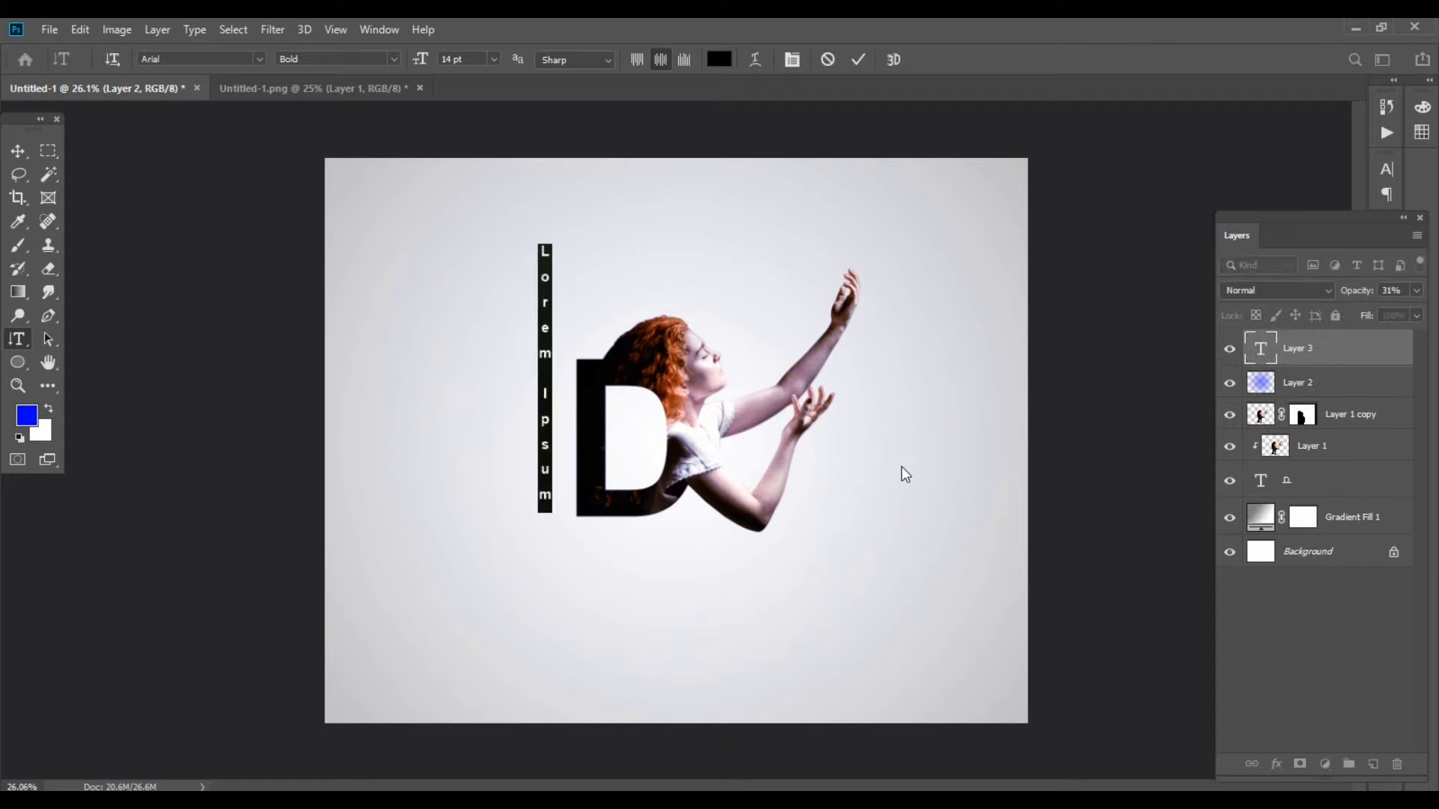
{"action": "type", "text": "LETTER"}
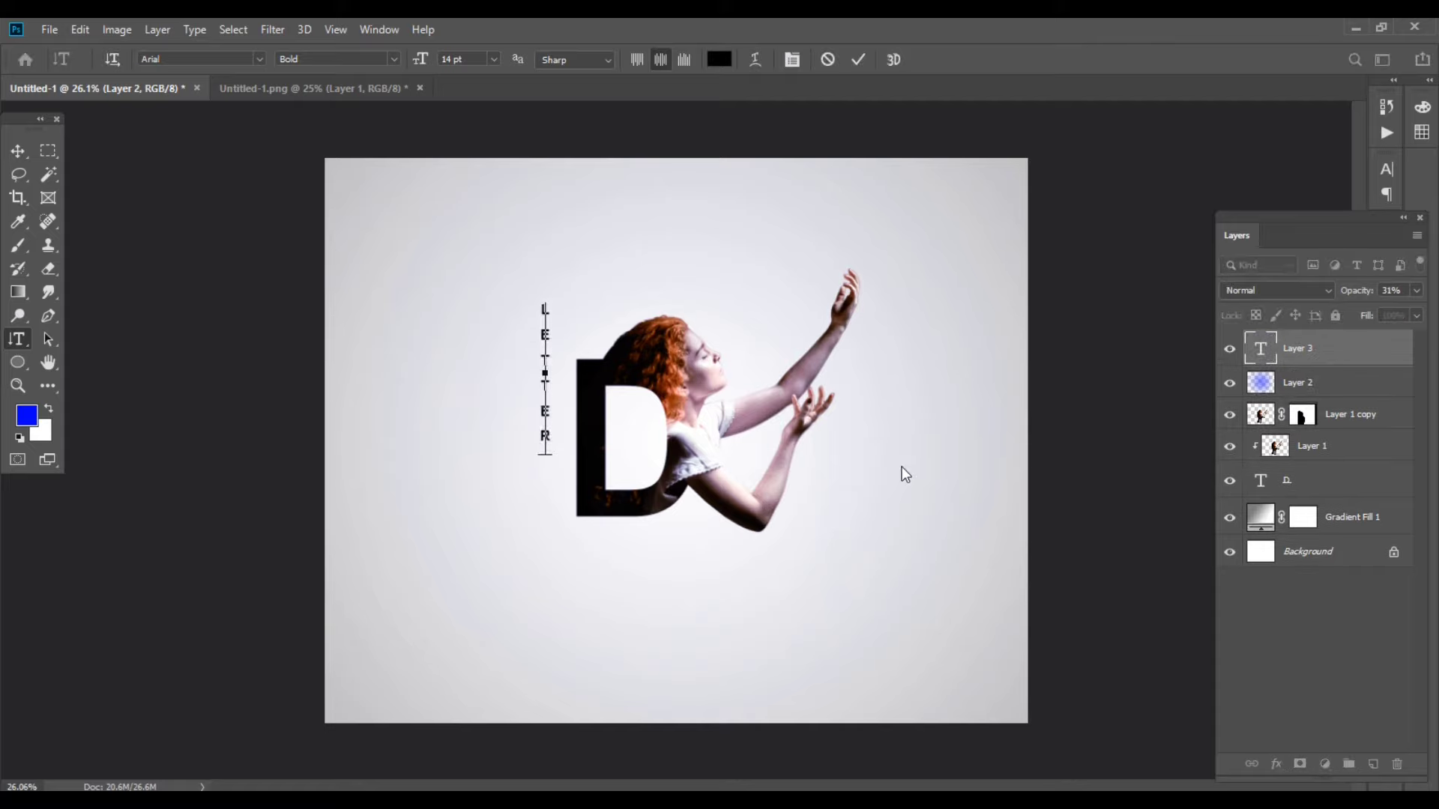
{"action": "left_click", "coordinate": [18, 150]}
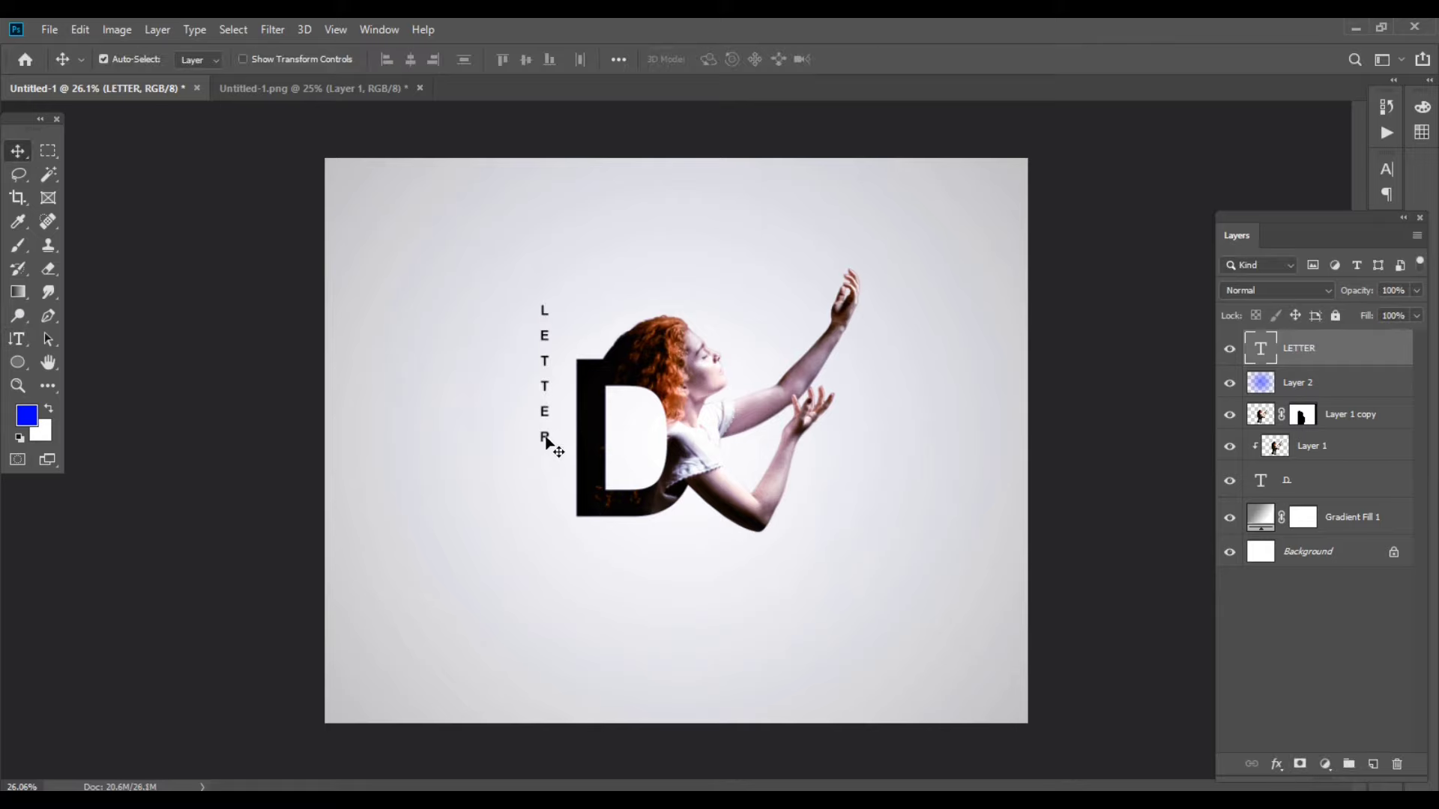
{"action": "left_click_drag", "start_coordinate": [546, 440], "coordinate": [558, 503]}
- Increase the tracking of the vertical LETTER text to 1120
{"action": "key", "text": "t"}
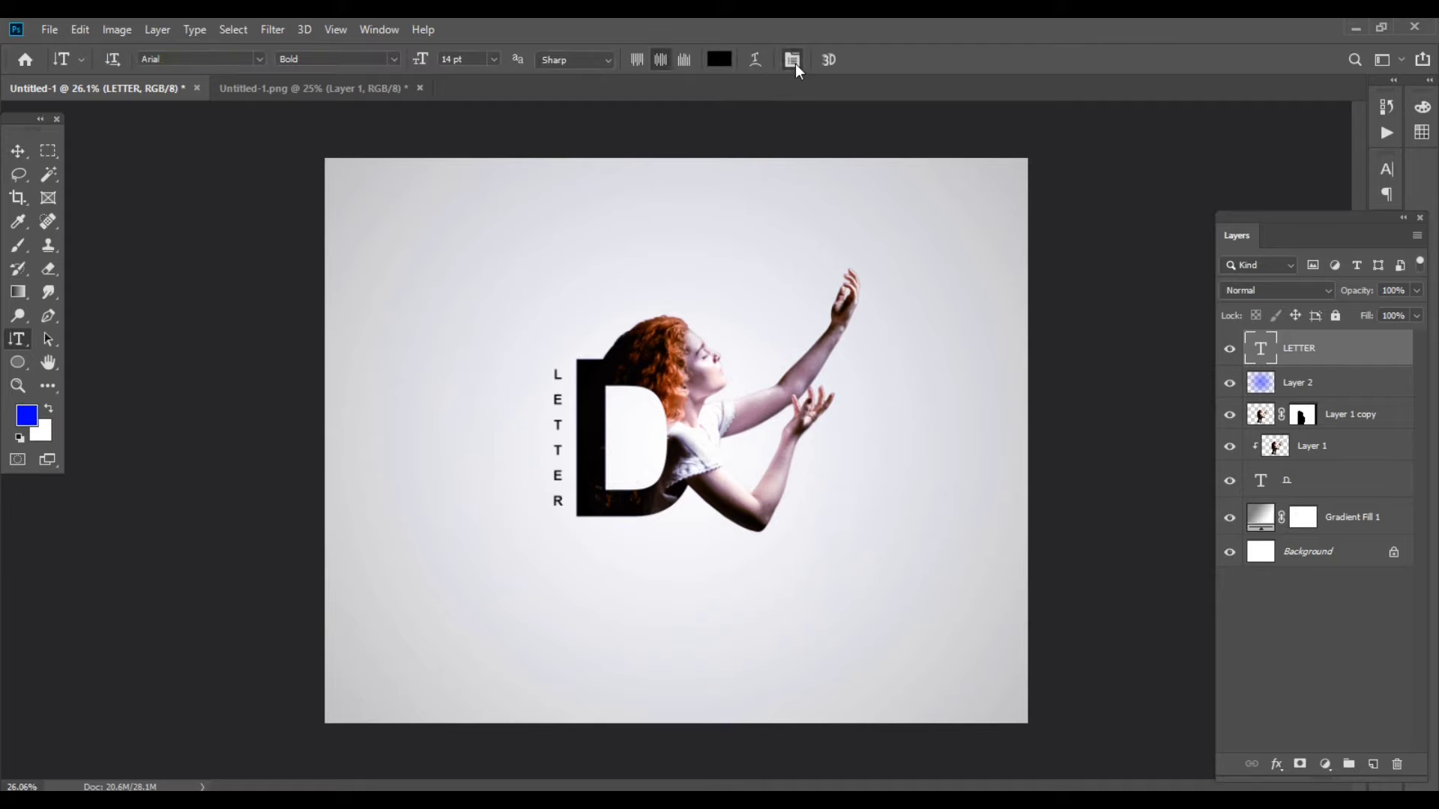
{"action": "left_click", "coordinate": [793, 61]}
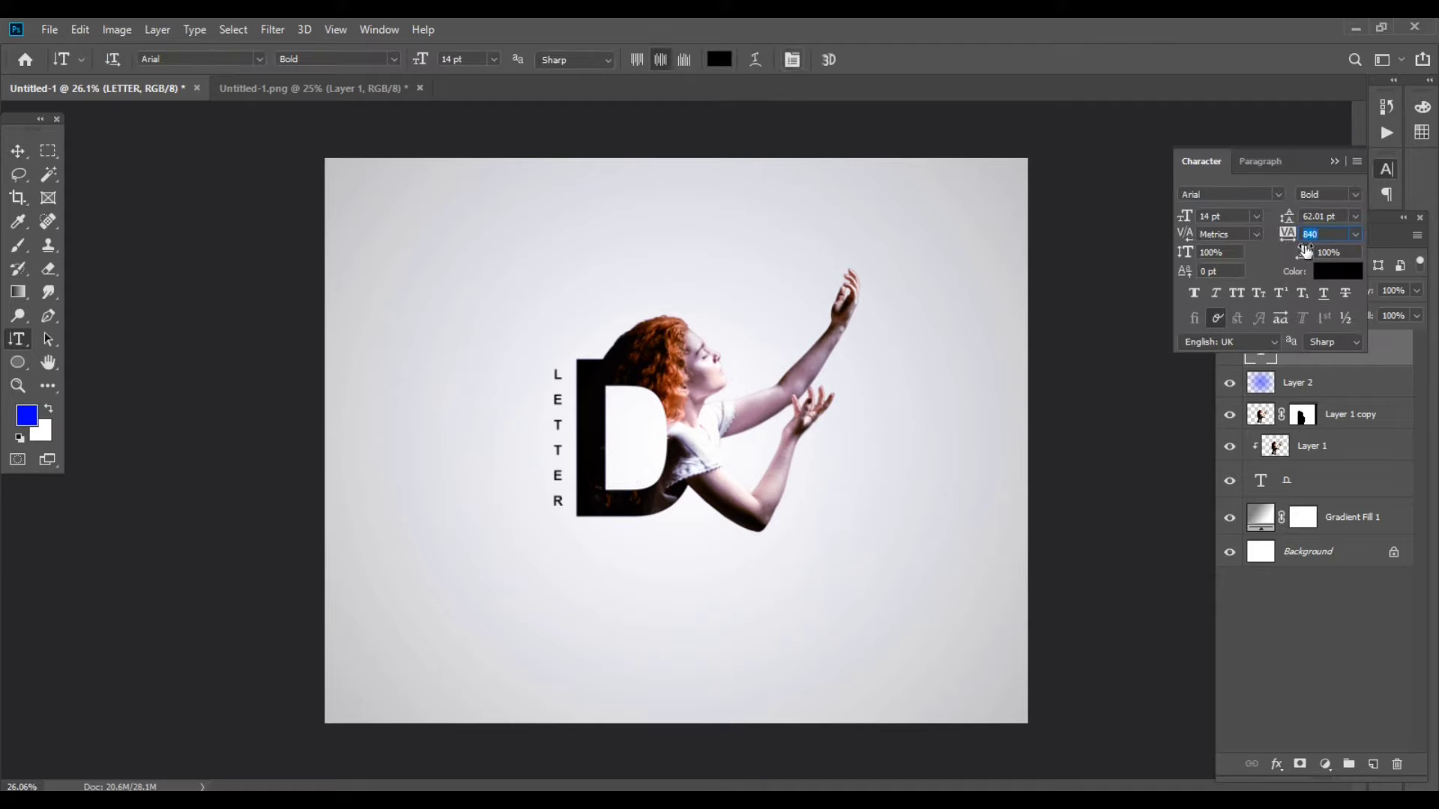
{"action": "left_click_drag", "start_coordinate": [1286, 236], "coordinate": [1301, 231]}
- Nudge the LETTER text right so it sits against the D's left edge
{"action": "left_click", "coordinate": [18, 150]}
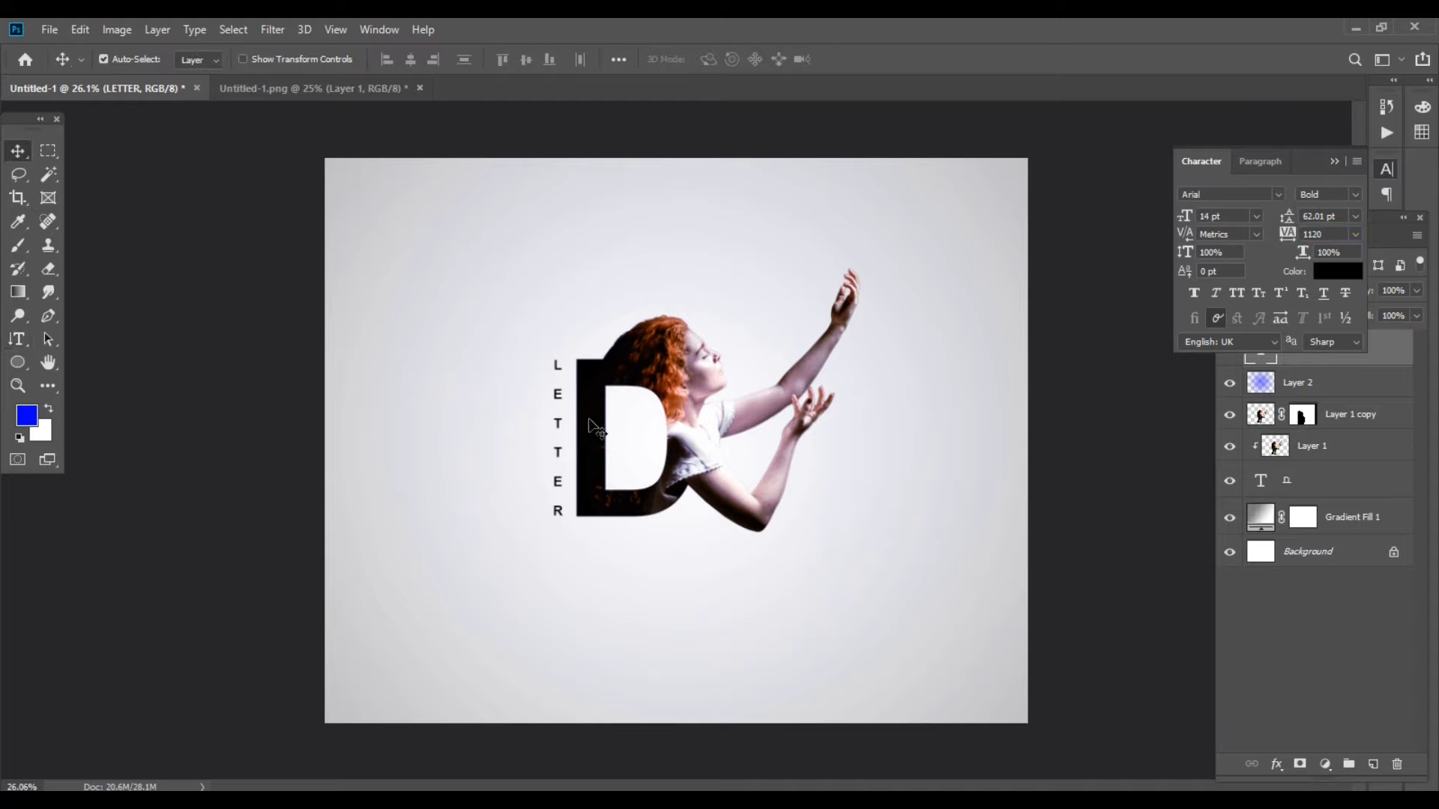
{"action": "left_click_drag", "start_coordinate": [559, 372], "coordinate": [562, 369]}
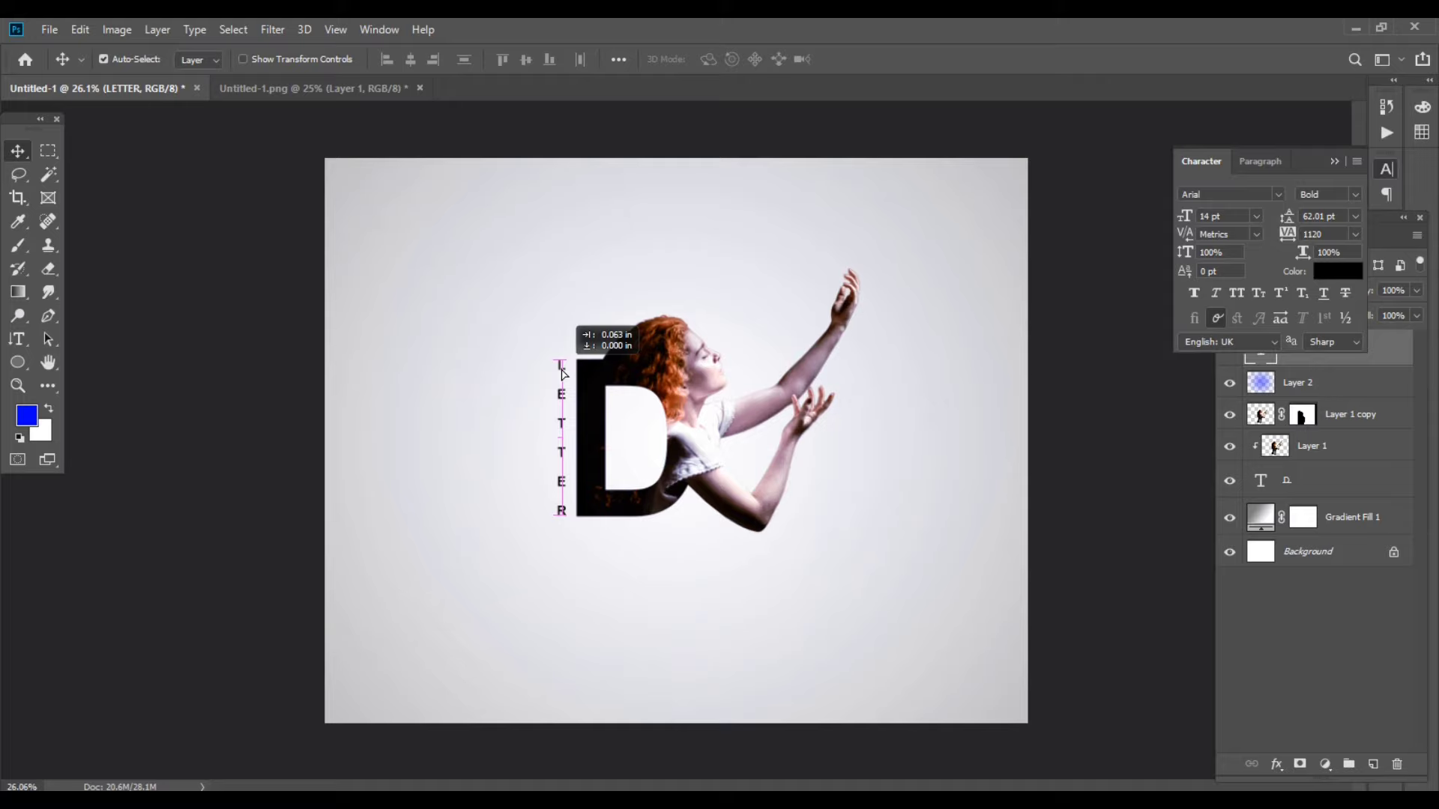
{"action": "left_click", "coordinate": [30, 340]}
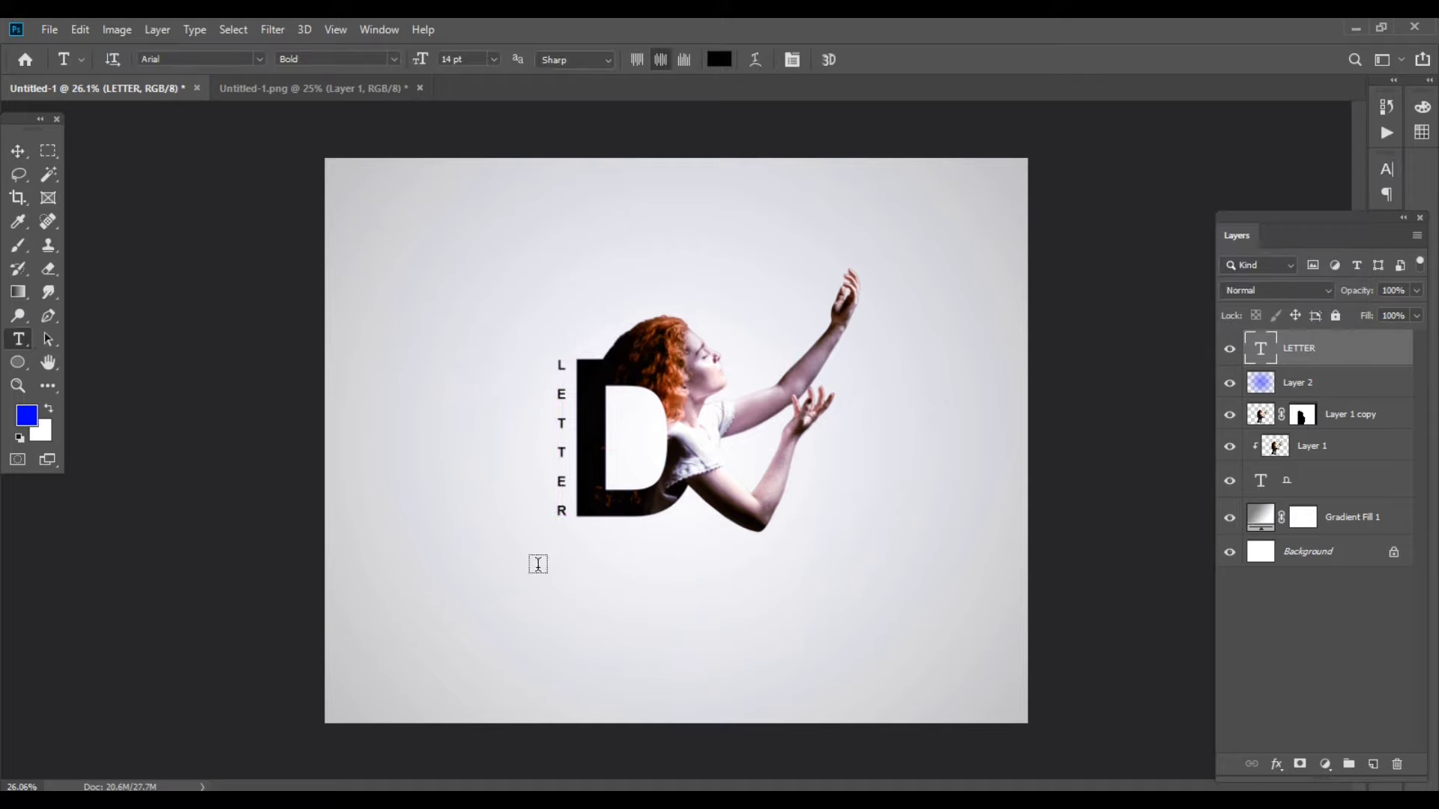
- Type 'MASKTING' as a horizontal text line below the D and drag it under the D
{"action": "left_click", "coordinate": [540, 562]}
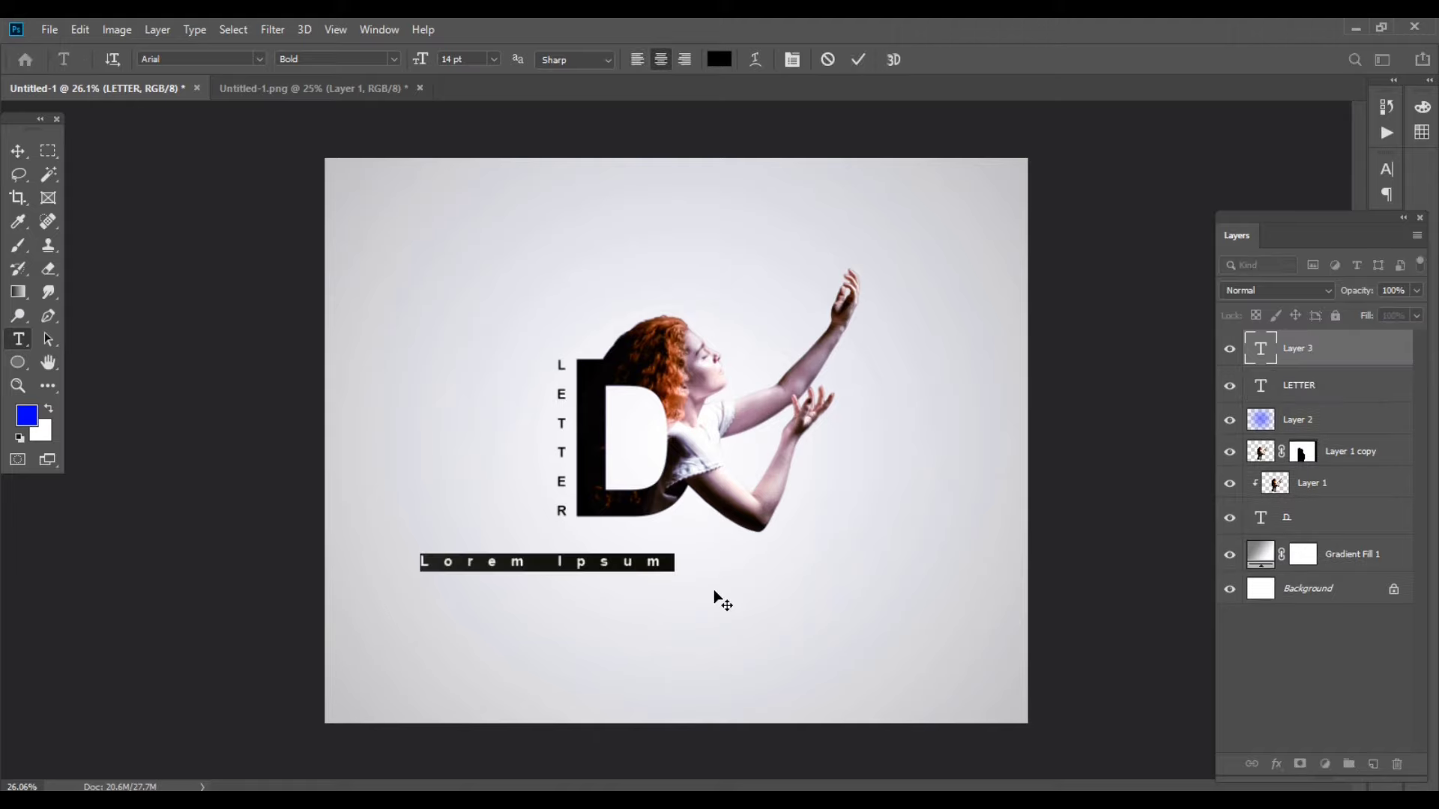
{"action": "type", "text": "MASKTI"}
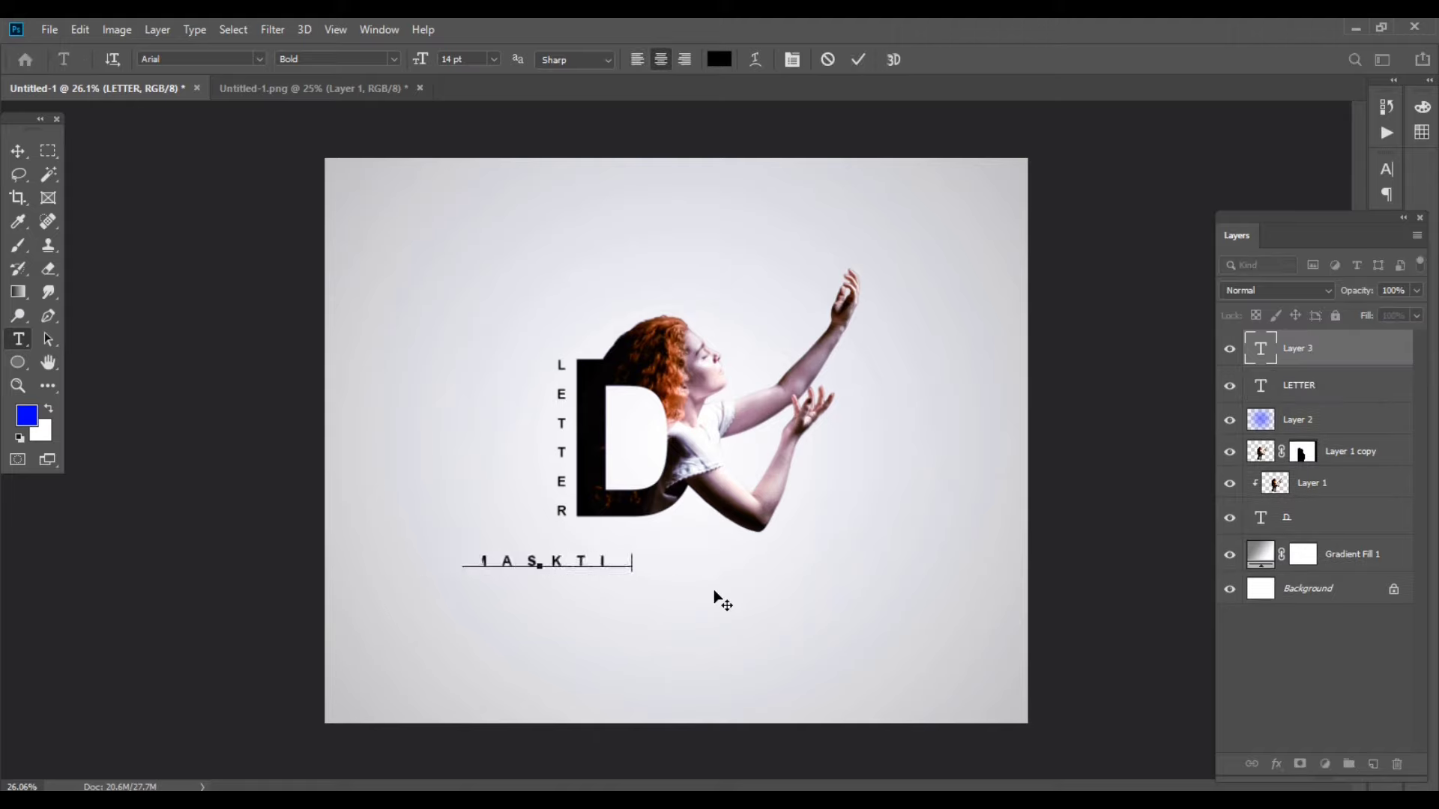
{"action": "type", "text": "NG"}
{"action": "left_click", "coordinate": [18, 150]}
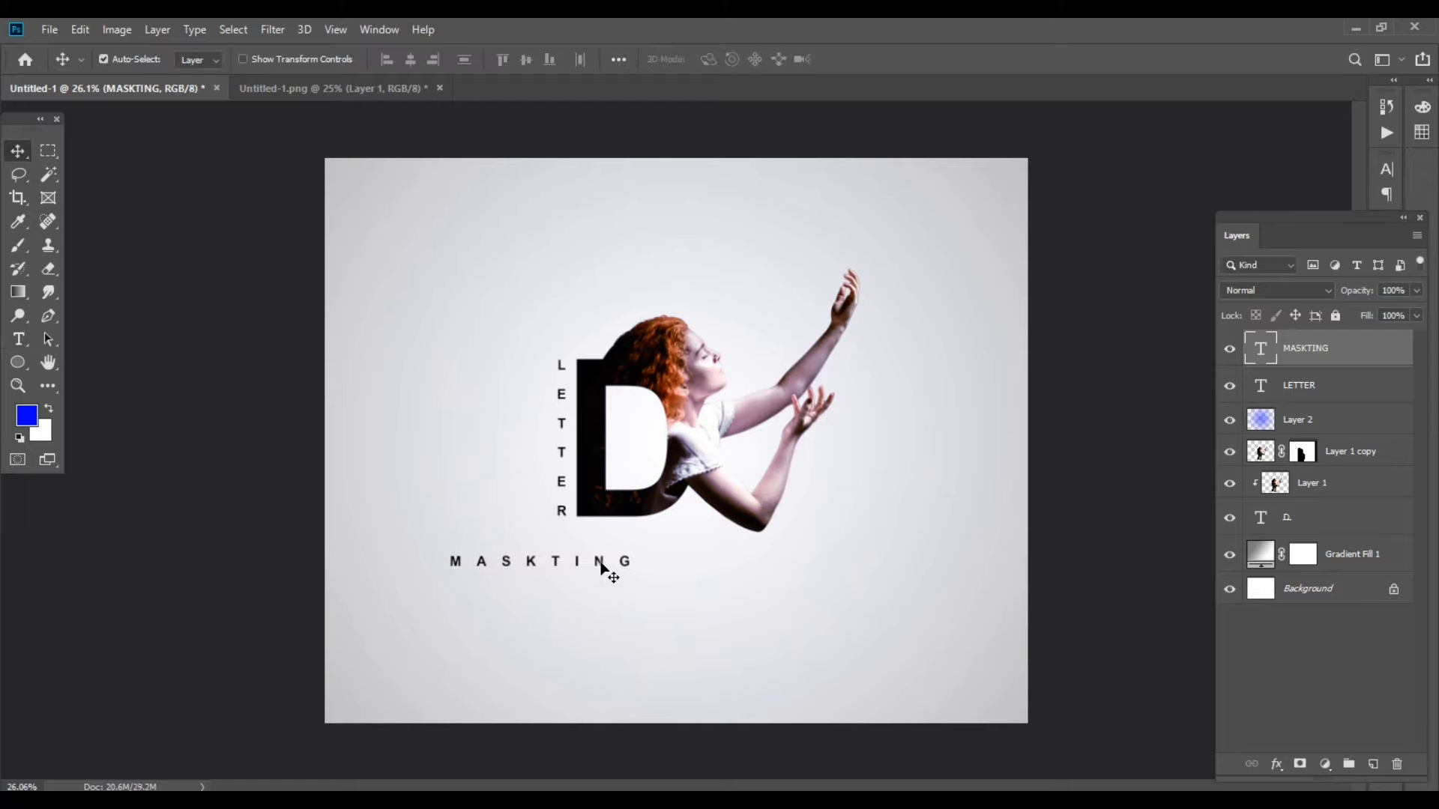
{"action": "mouse_move", "coordinate": [600, 566]}
{"action": "left_mouse_down"}
{"action": "mouse_move", "coordinate": [684, 542]}
{"action": "mouse_move", "coordinate": [678, 561]}
{"action": "left_mouse_up"}
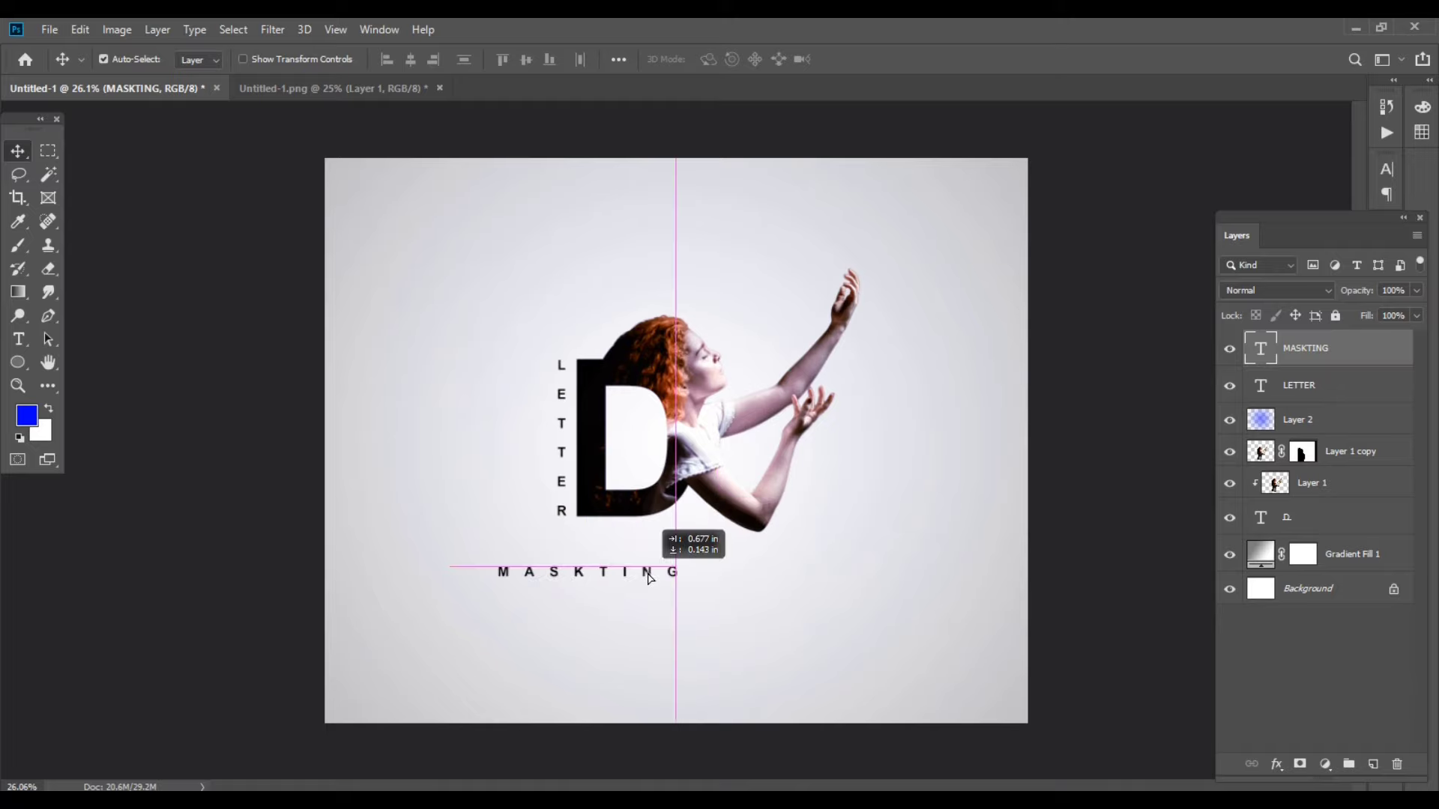
- Undo the move and delete the stray T so the text reads MASKING
{"action": "key", "text": "ctrl+z"}
{"action": "key", "text": "t"}
{"action": "left_click", "coordinate": [614, 575]}
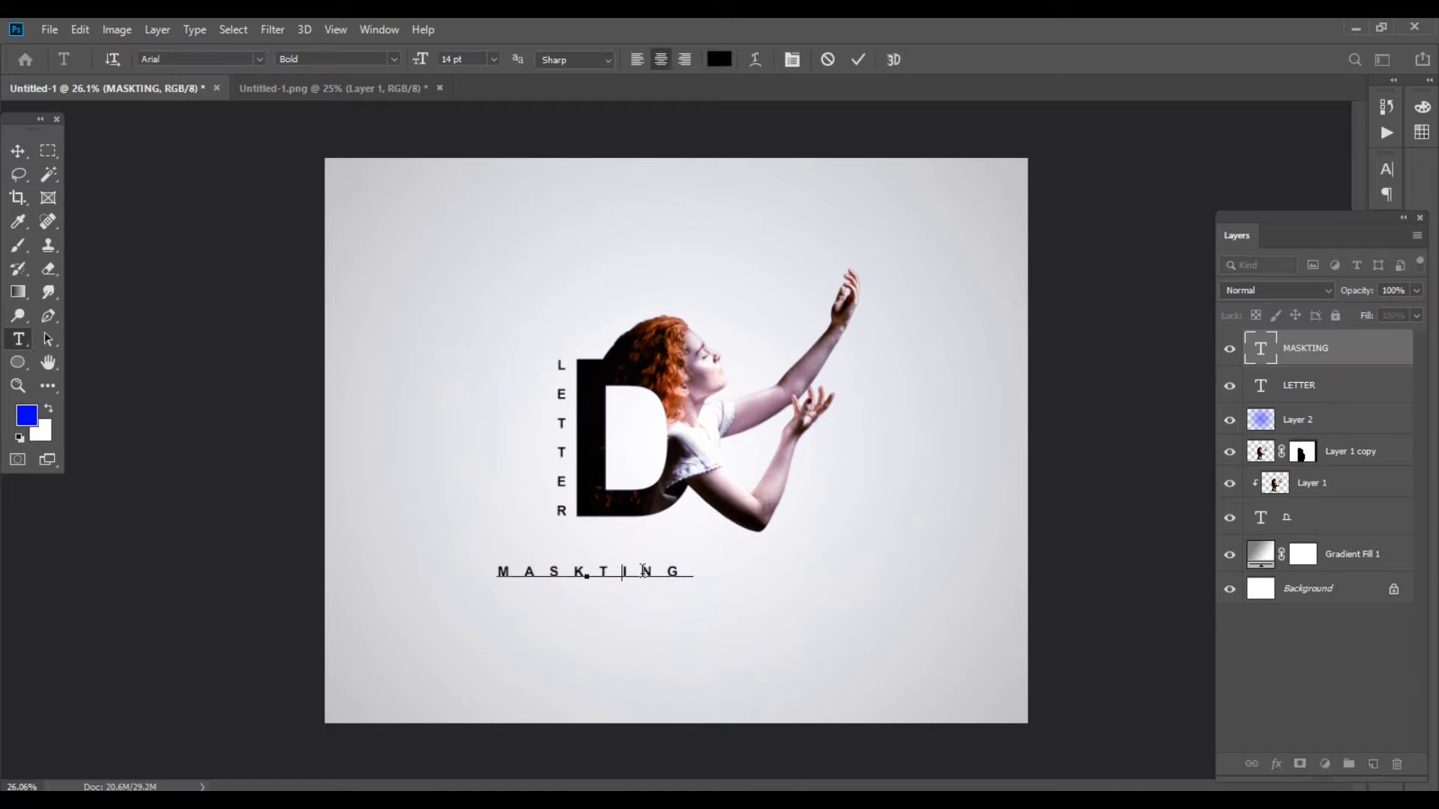
{"action": "key", "text": "BackSpace"}
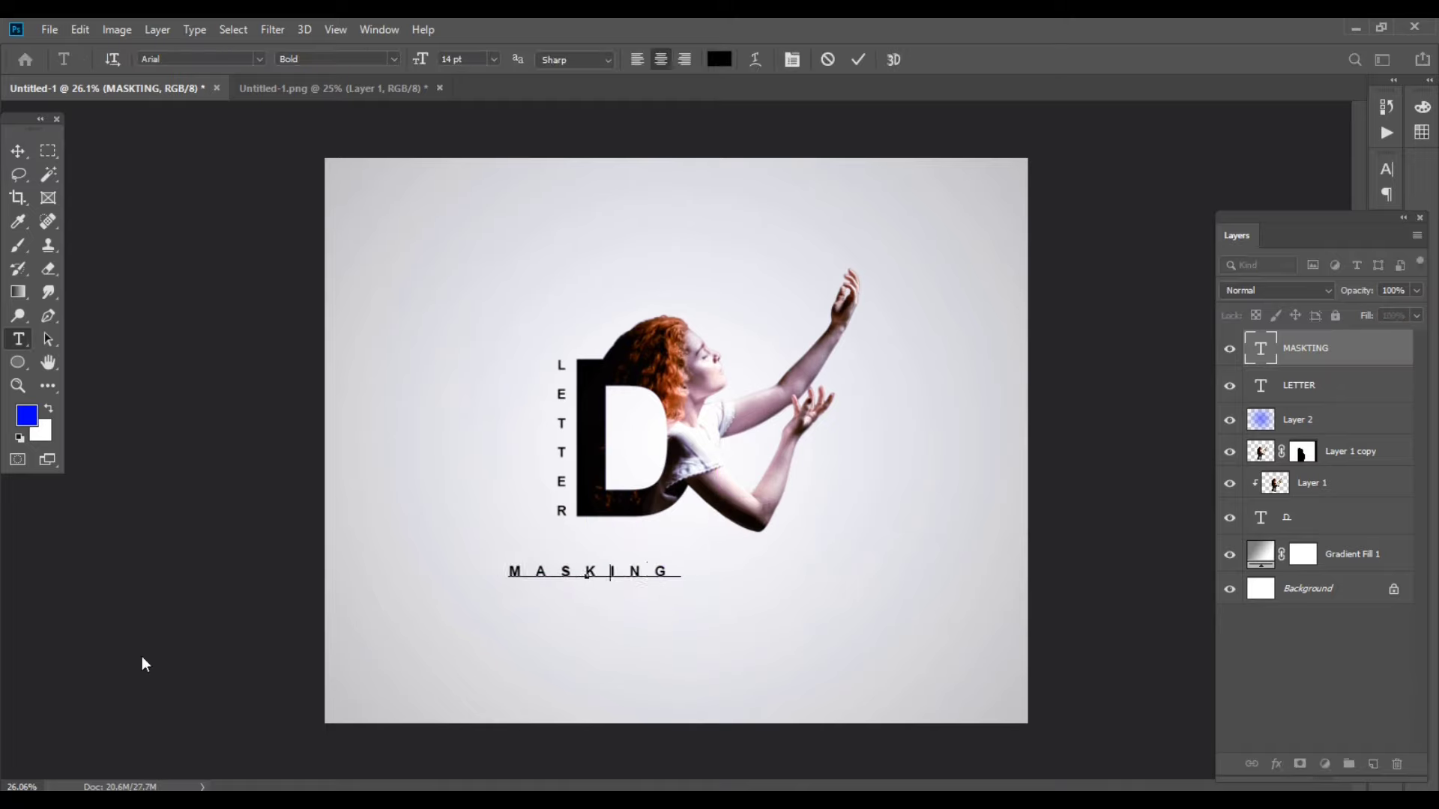
- Move MASKING up under the D, aligning its left edge with the LETTER column
{"action": "left_click", "coordinate": [18, 152]}
{"action": "left_click_drag", "start_coordinate": [579, 577], "coordinate": [613, 539]}
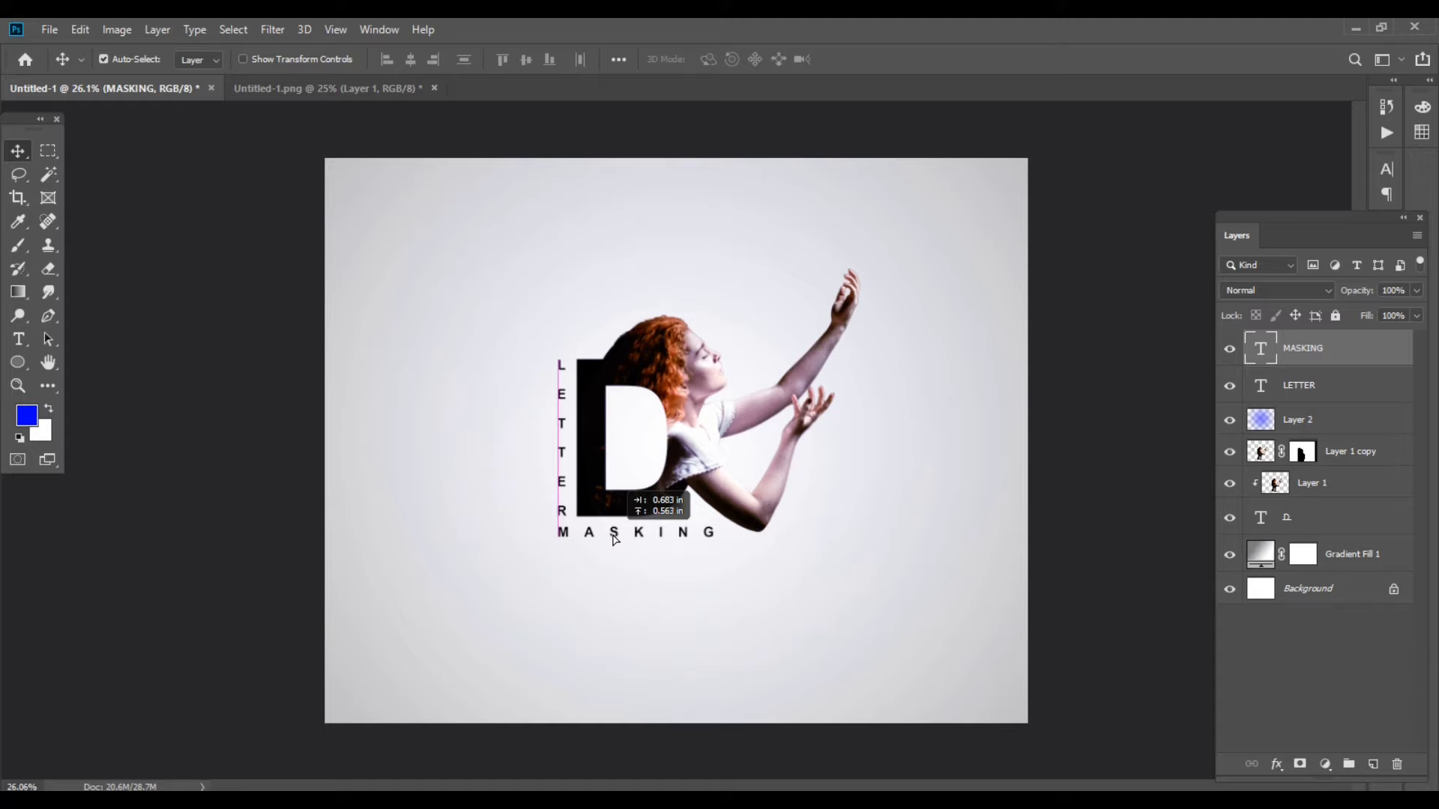
{"action": "left_click_drag", "start_coordinate": [613, 540], "coordinate": [615, 541]}
- Check MASKING's character settings, then select the LETTER text layer
{"action": "key", "text": "t"}
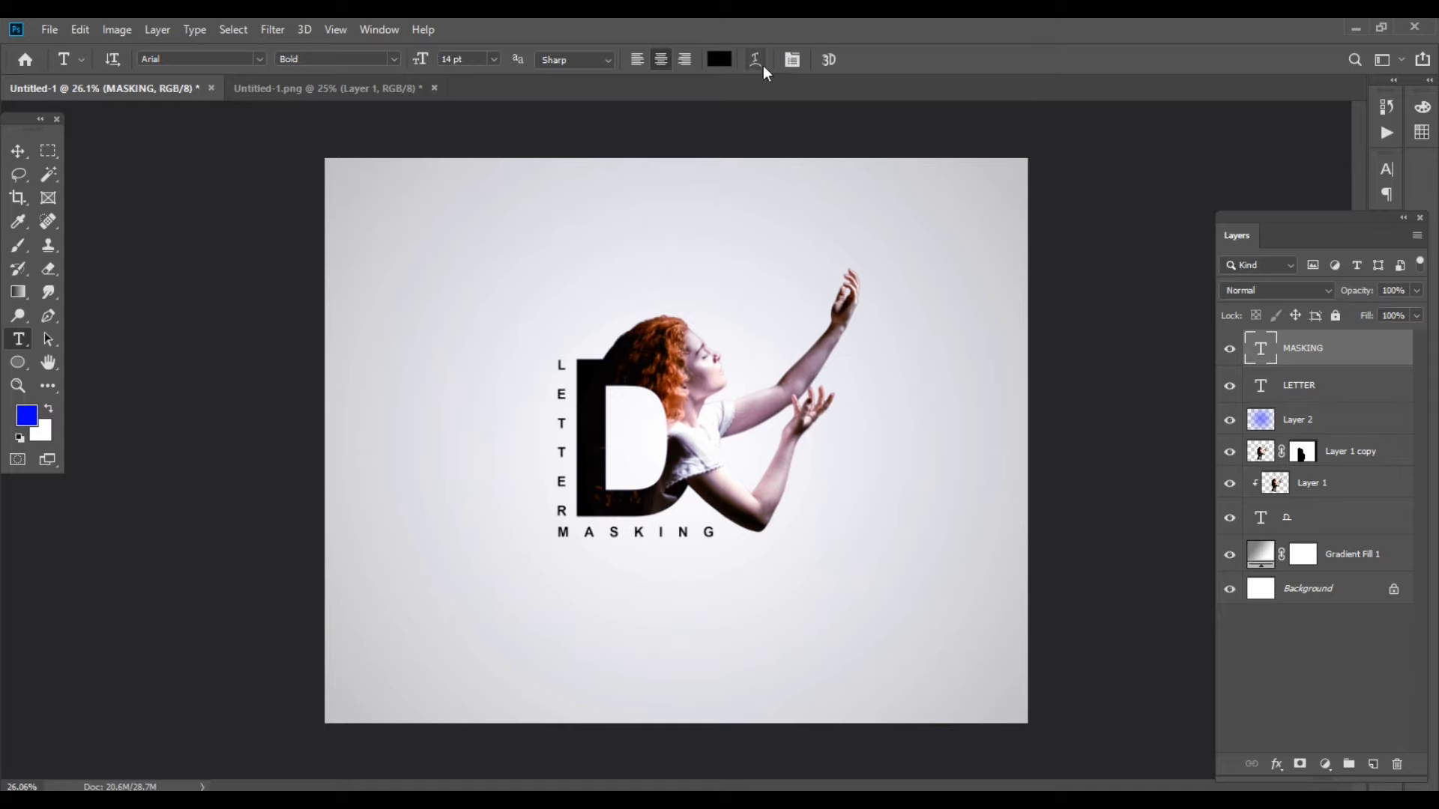
{"action": "left_click", "coordinate": [792, 60]}
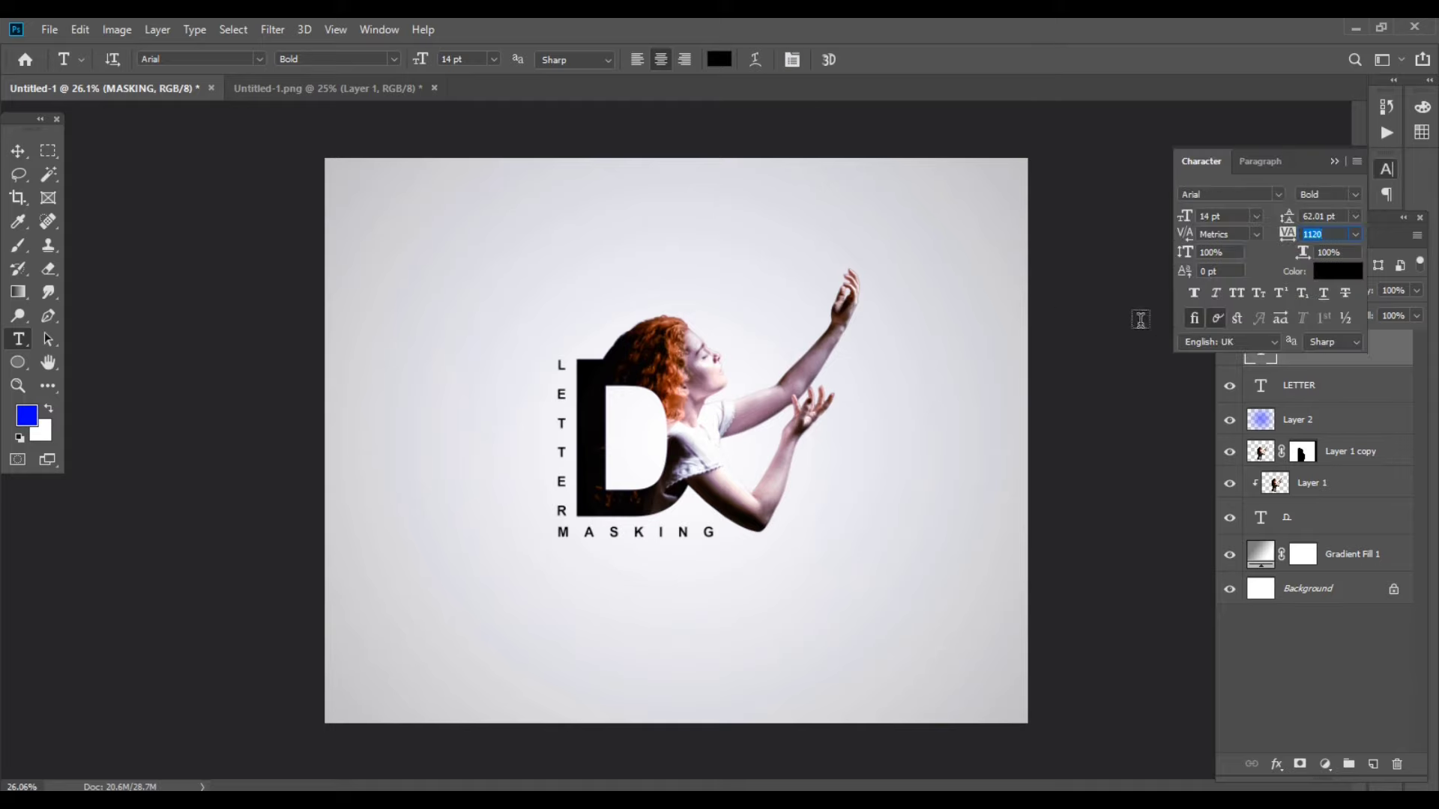
{"action": "left_click", "coordinate": [1335, 164]}
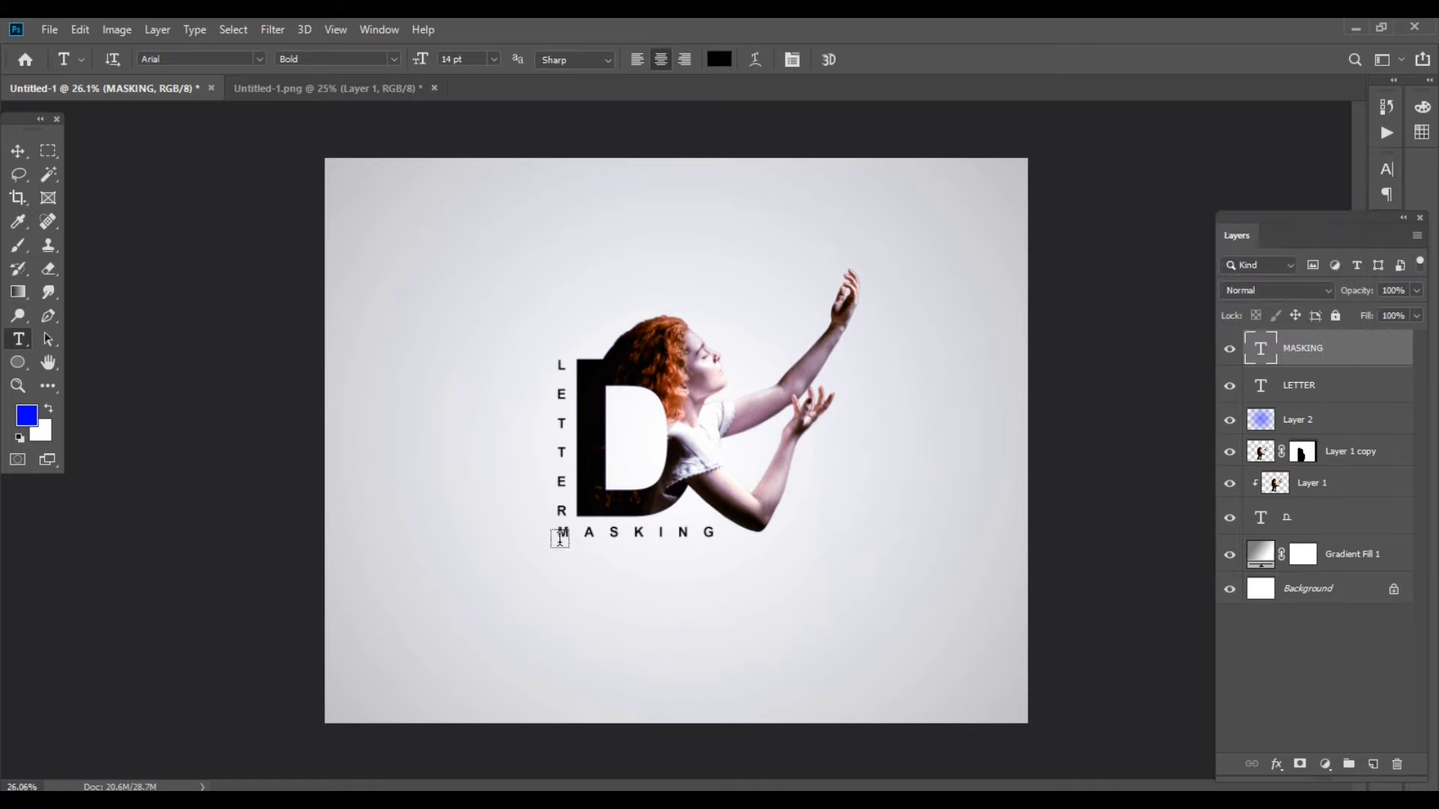
{"action": "double_click", "coordinate": [560, 538]}
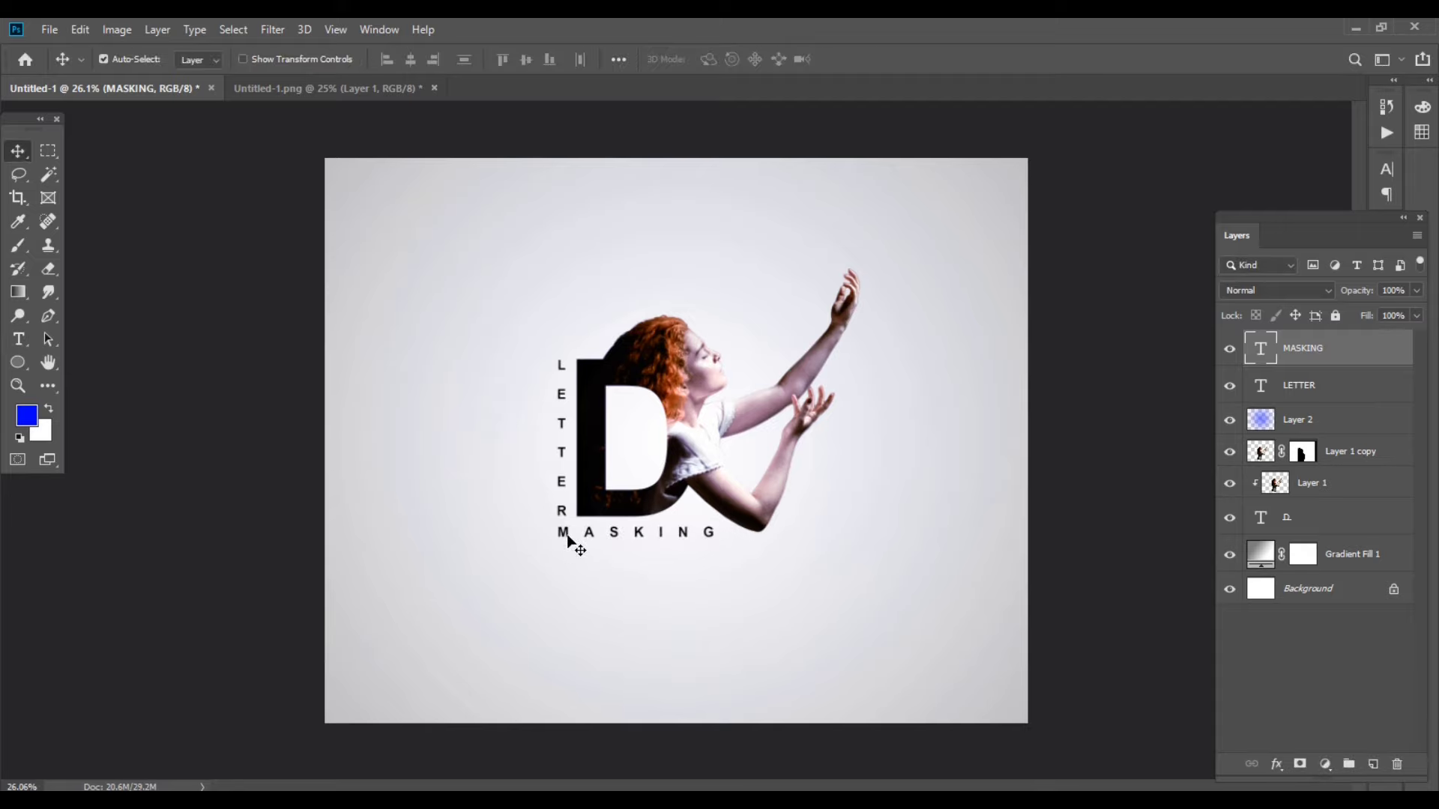
{"action": "scroll", "coordinate": [567, 539], "scroll_direction": "up", "scroll_amount": 2}
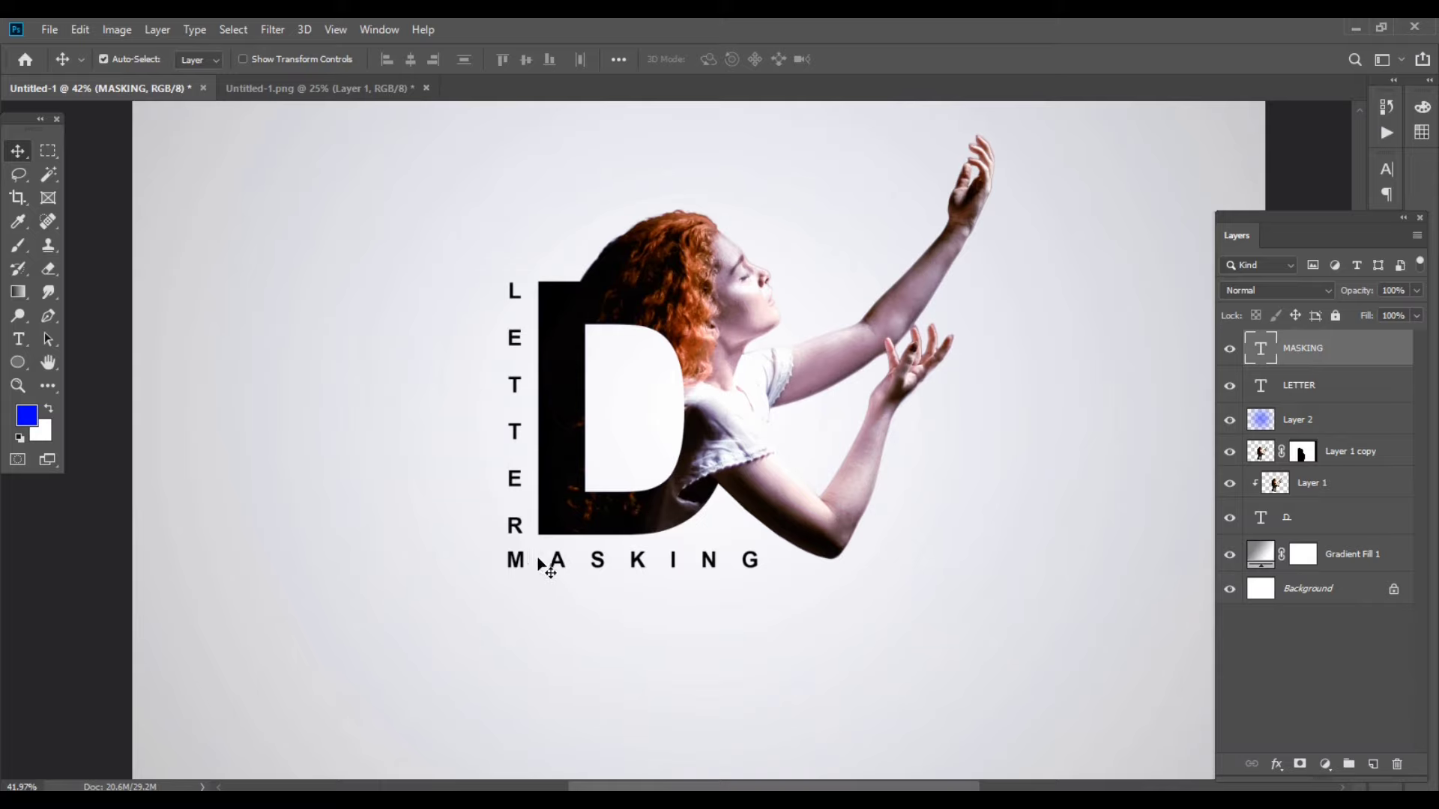
{"action": "scroll", "coordinate": [636, 546], "scroll_direction": "down", "scroll_amount": 1}
{"action": "scroll", "coordinate": [636, 546], "scroll_direction": "down", "scroll_amount": 1}
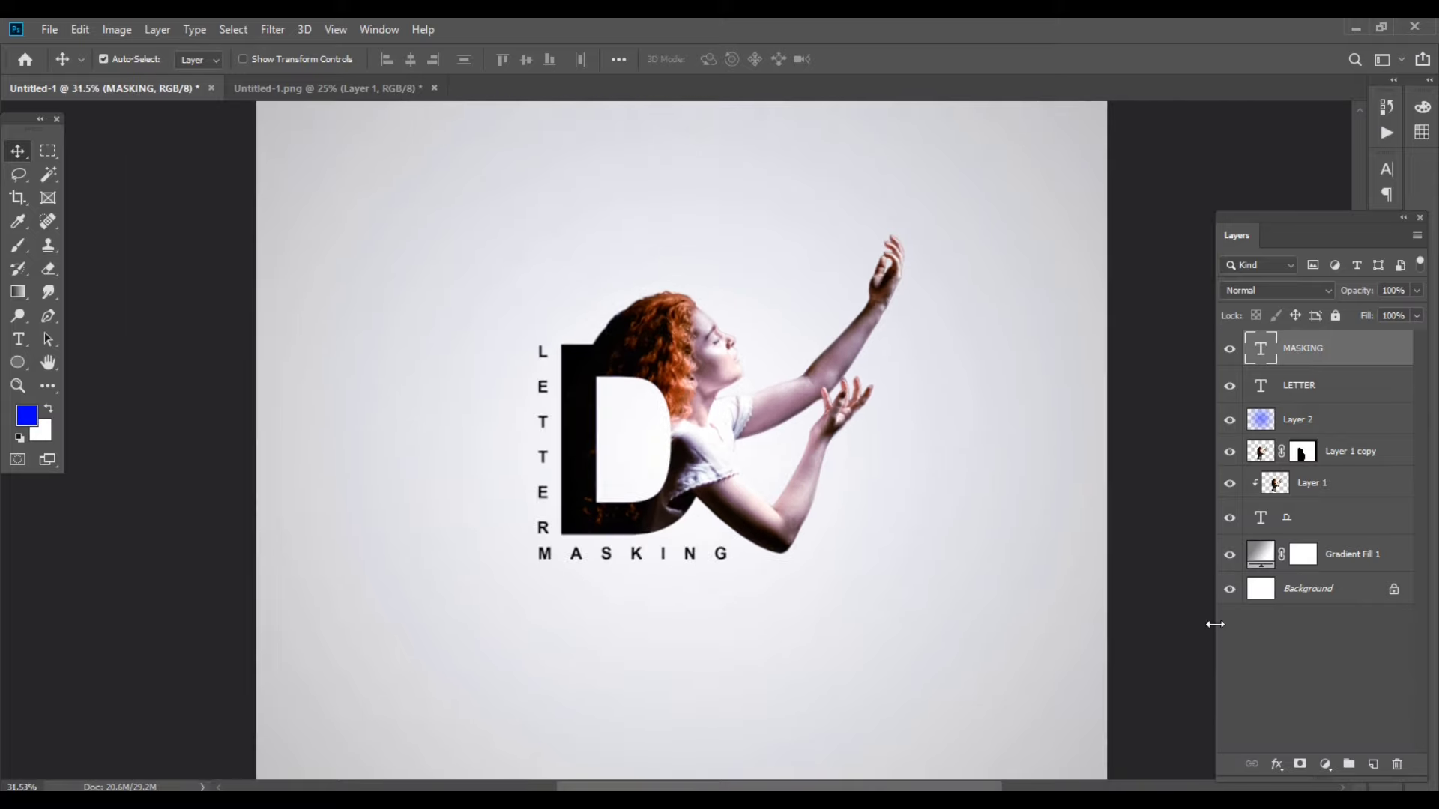
{"action": "key", "text": "t"}
{"action": "key", "text": "alt+bracketleft"}
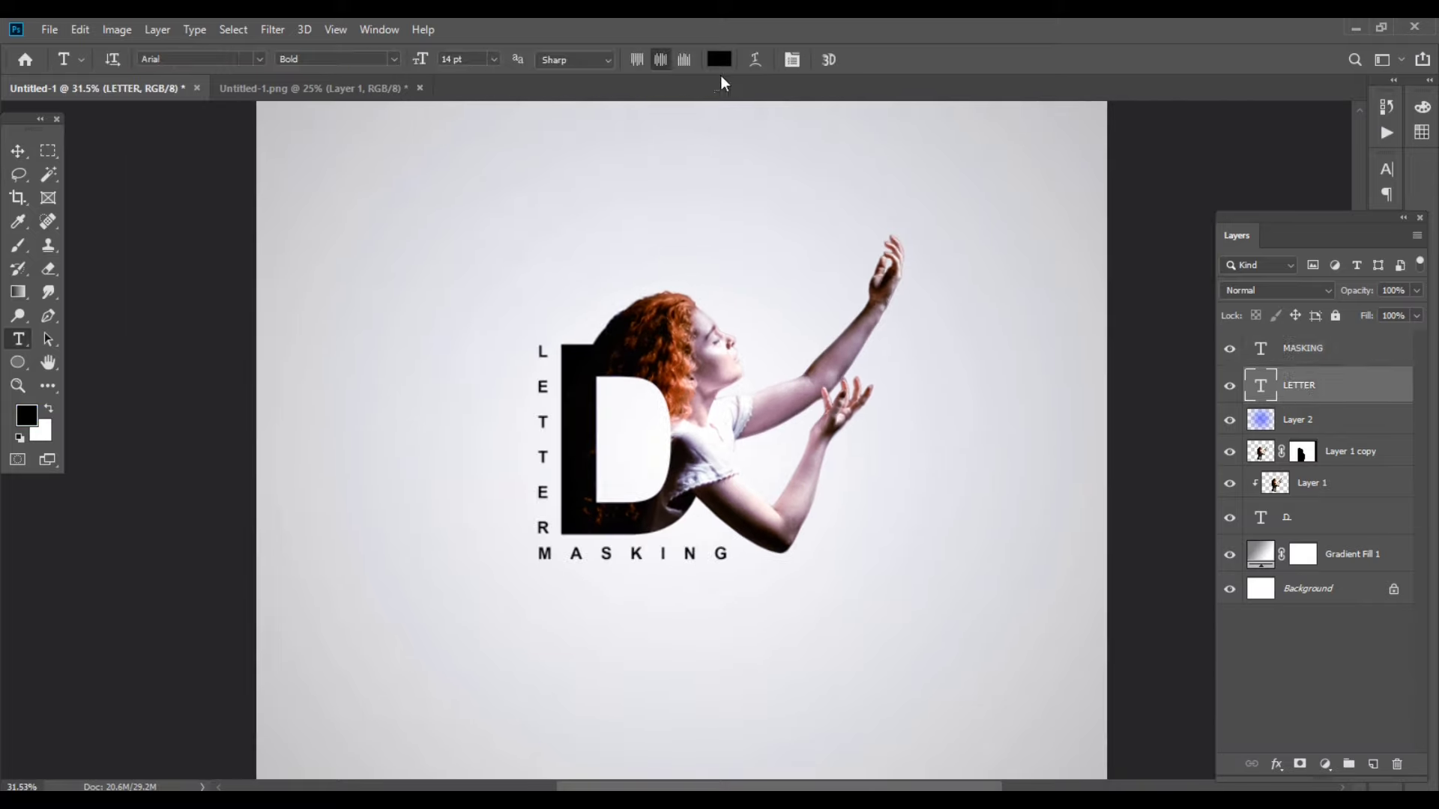
- Colour the LETTER text a strong blue (0722e7) using the Color Picker
{"action": "left_click", "coordinate": [719, 59]}
{"action": "left_click", "coordinate": [1211, 417]}
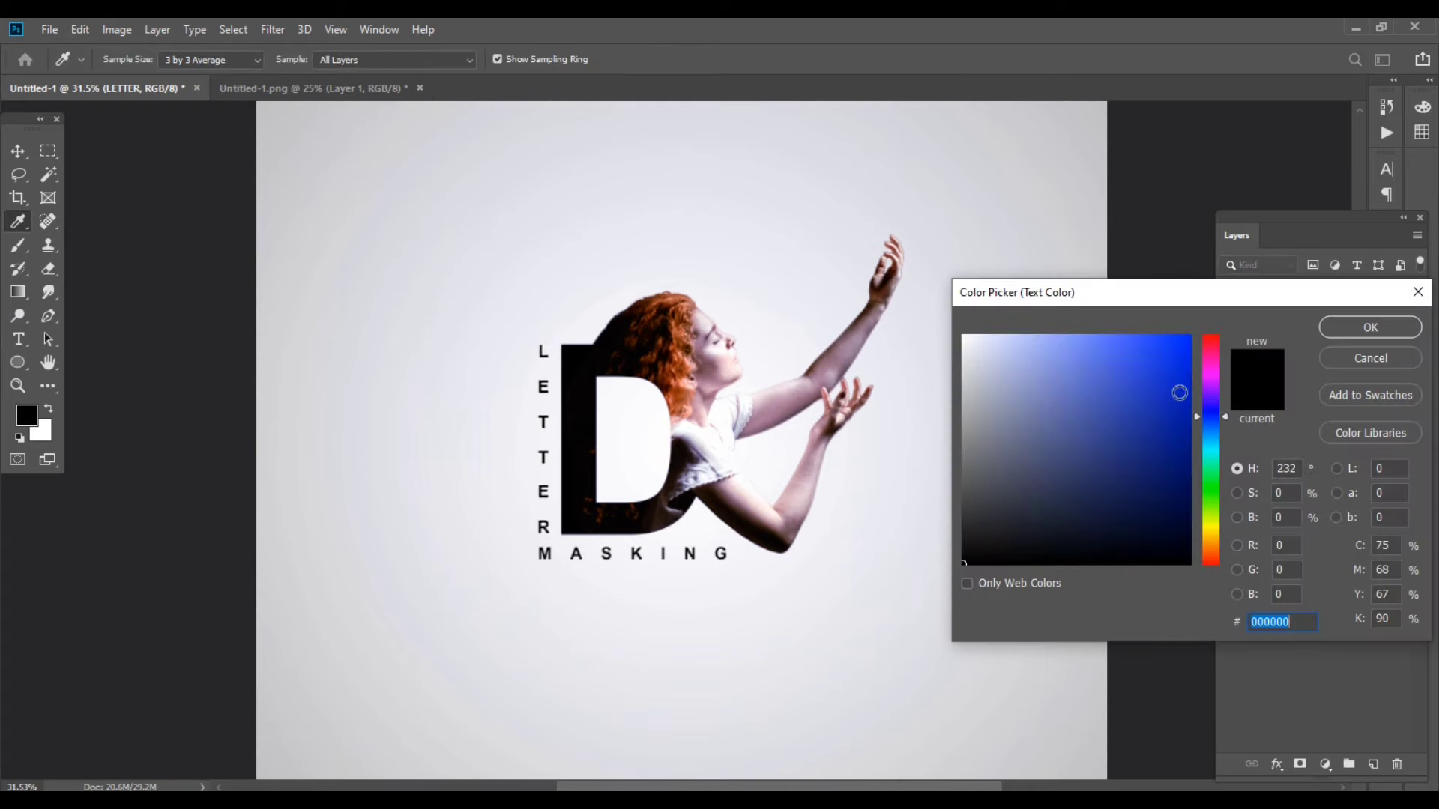
{"action": "left_click", "coordinate": [1172, 351]}
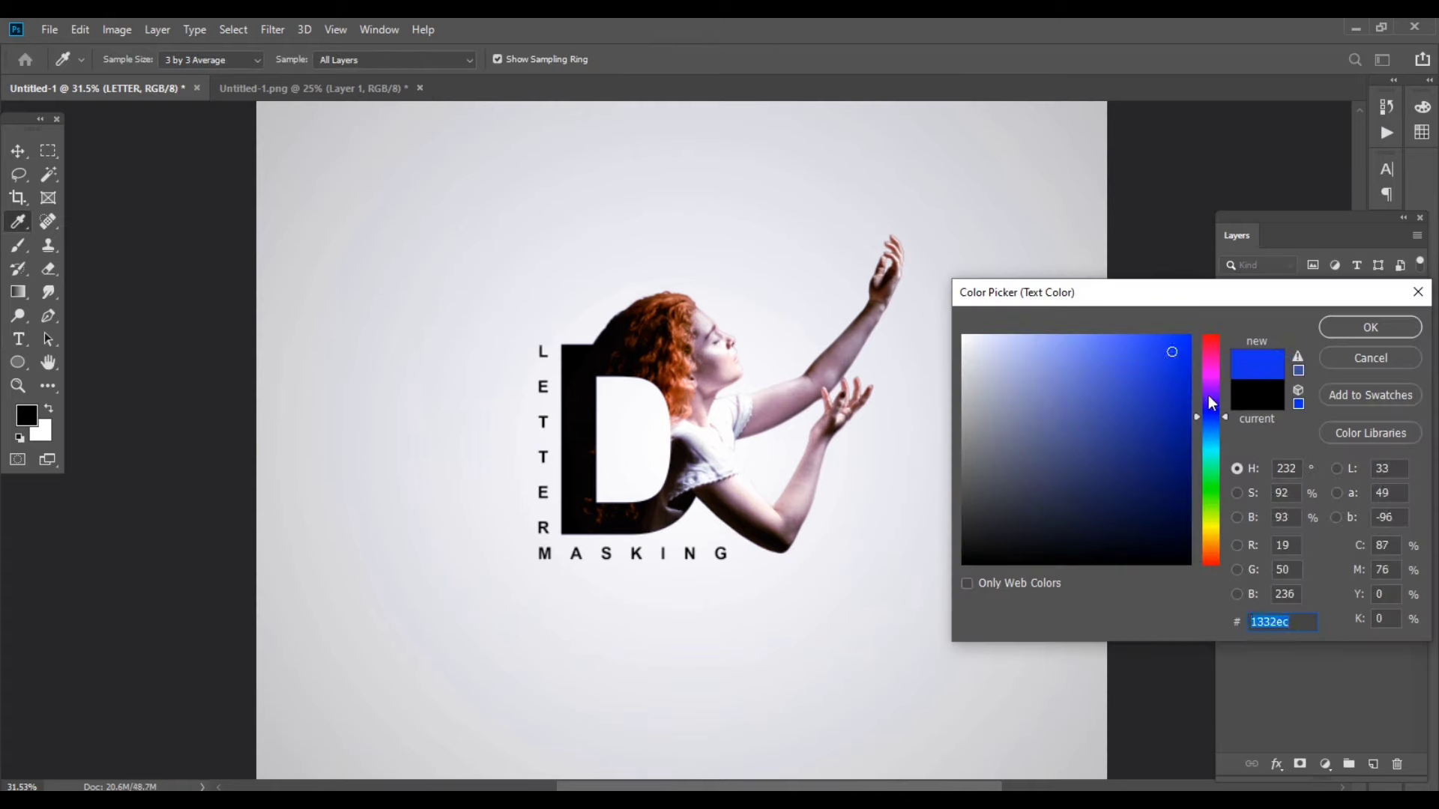
{"action": "left_click_drag", "start_coordinate": [1209, 397], "coordinate": [1209, 406]}
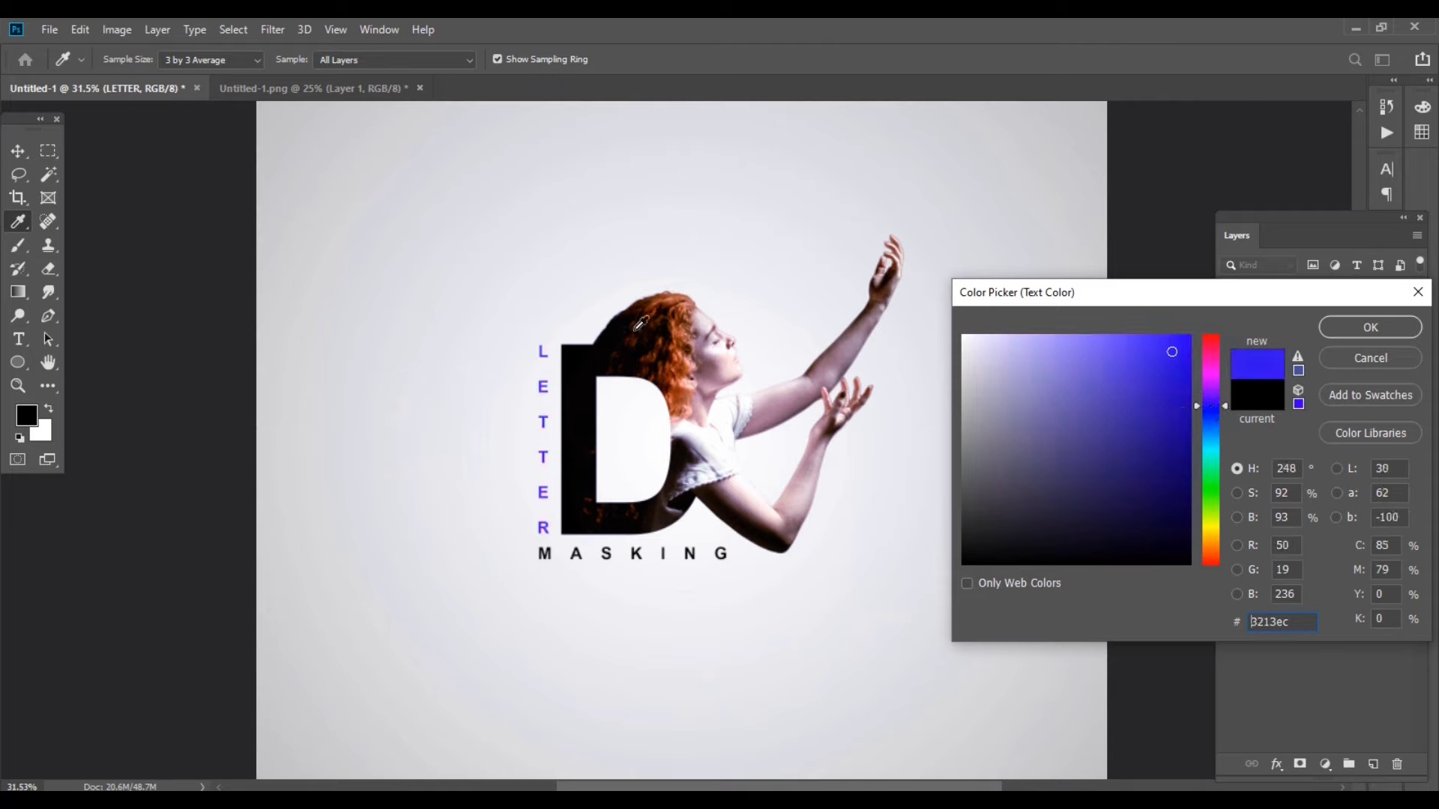
{"action": "left_click", "coordinate": [639, 327]}
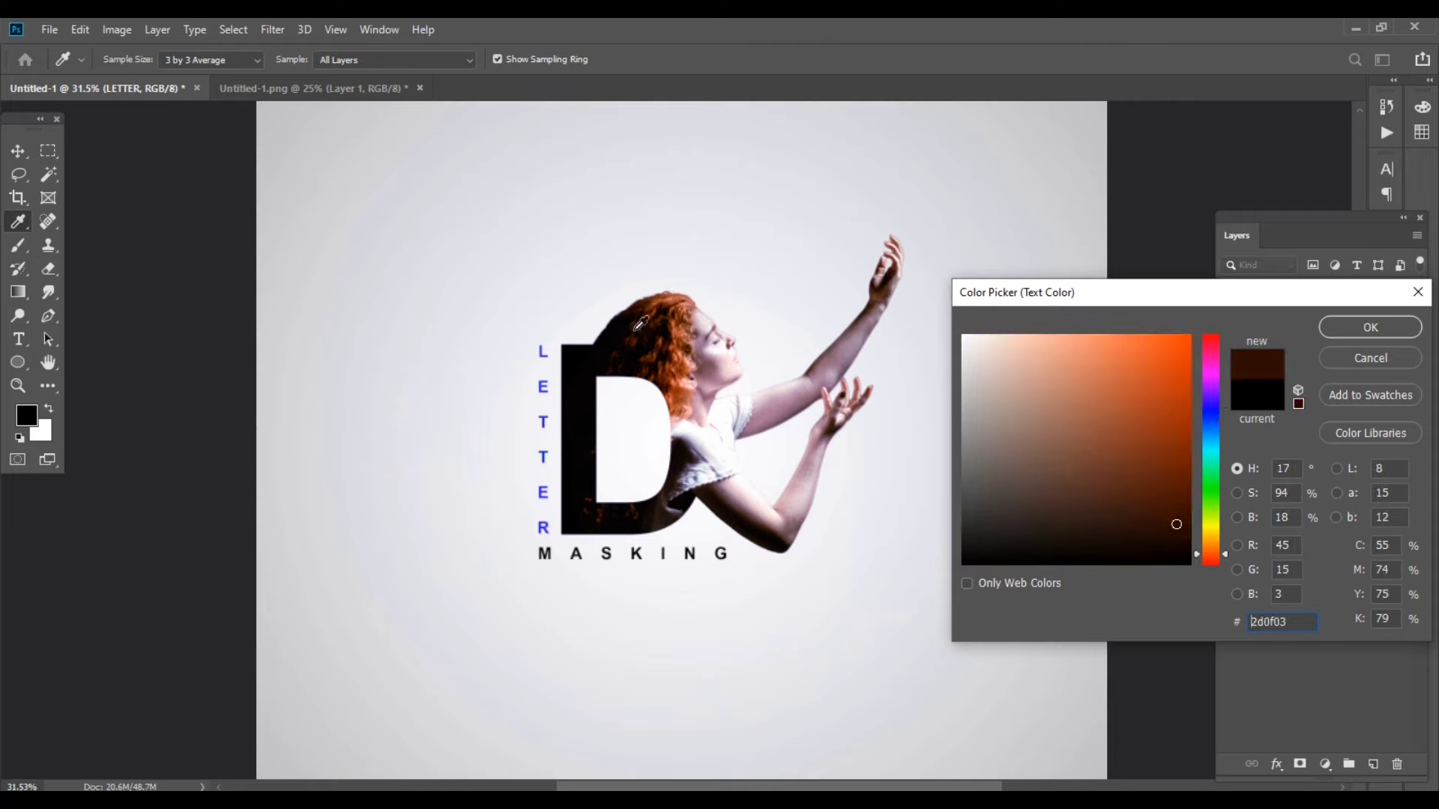
{"action": "left_click", "coordinate": [677, 354]}
{"action": "left_click", "coordinate": [690, 366]}
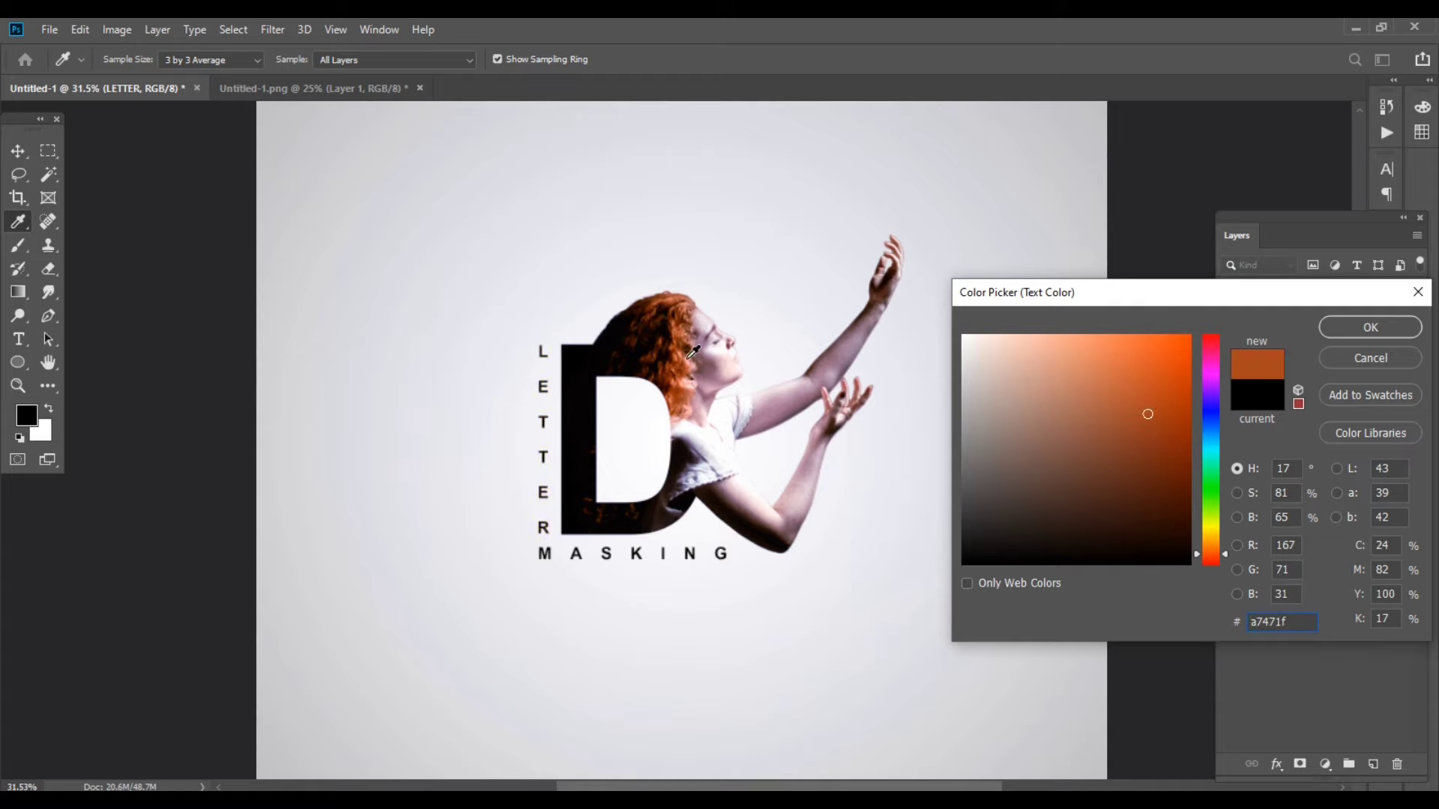
{"action": "left_click", "coordinate": [1214, 476]}
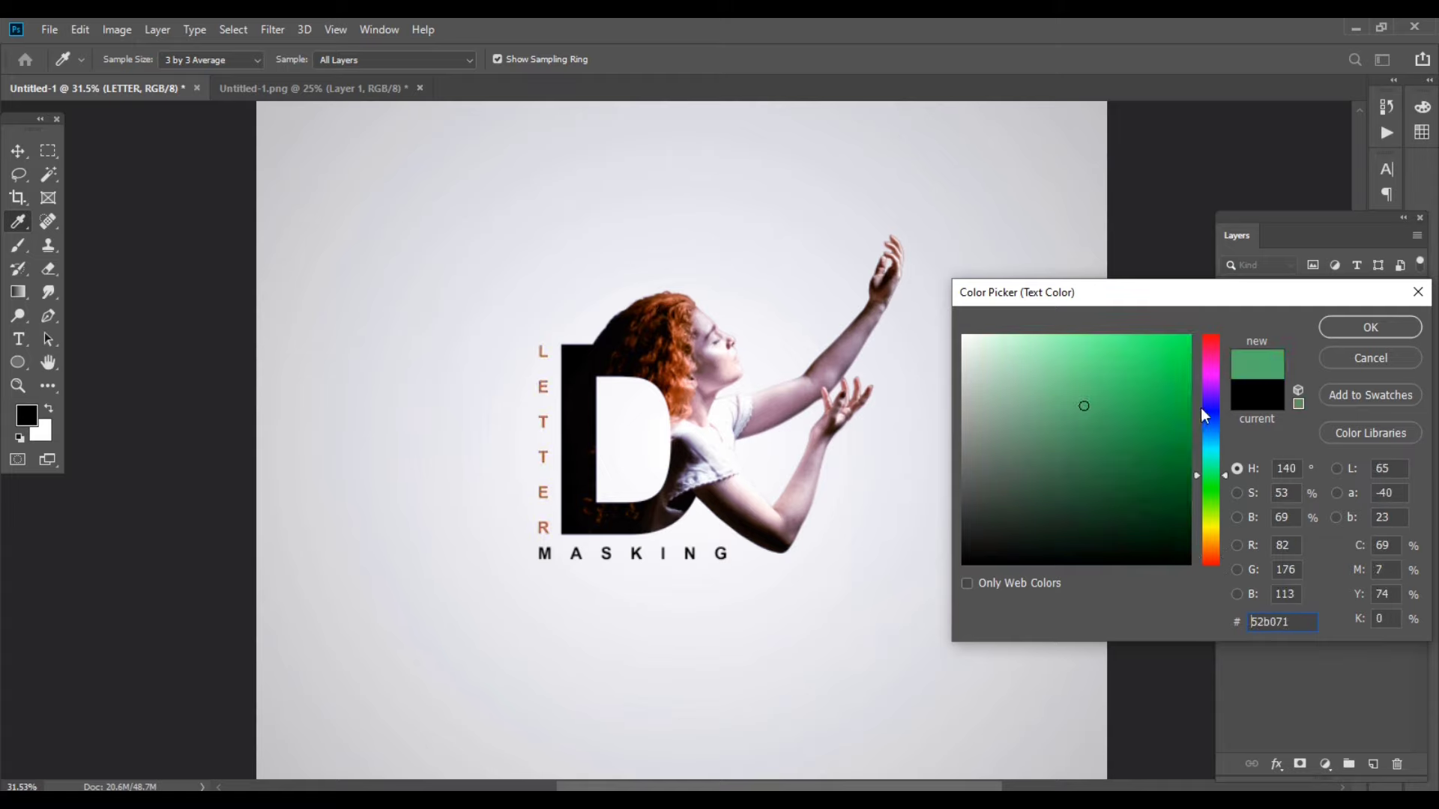
{"action": "left_click", "coordinate": [1175, 351]}
{"action": "left_click", "coordinate": [1214, 416]}
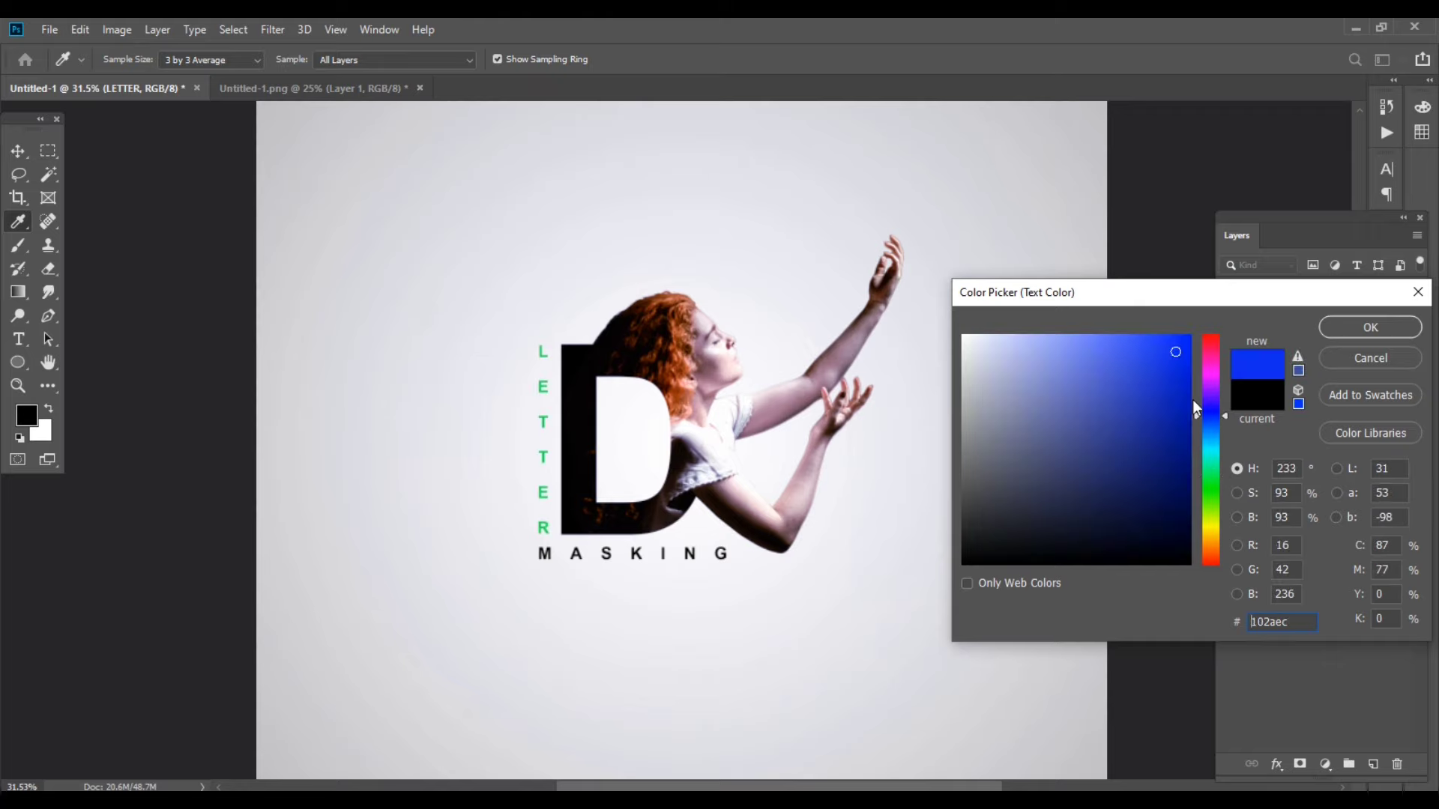
{"action": "left_click_drag", "start_coordinate": [1188, 370], "coordinate": [1173, 357]}
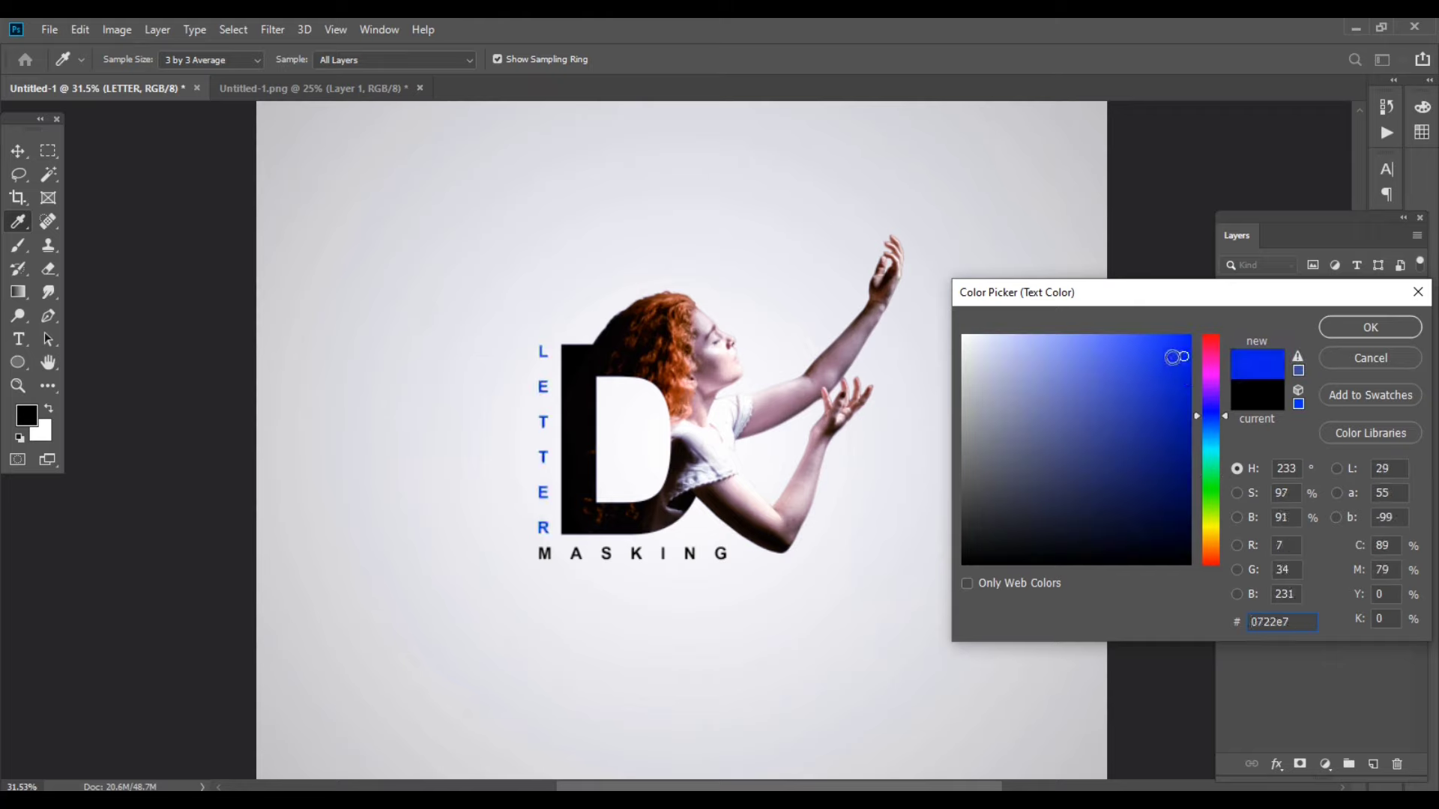
{"action": "left_click", "coordinate": [1370, 336]}
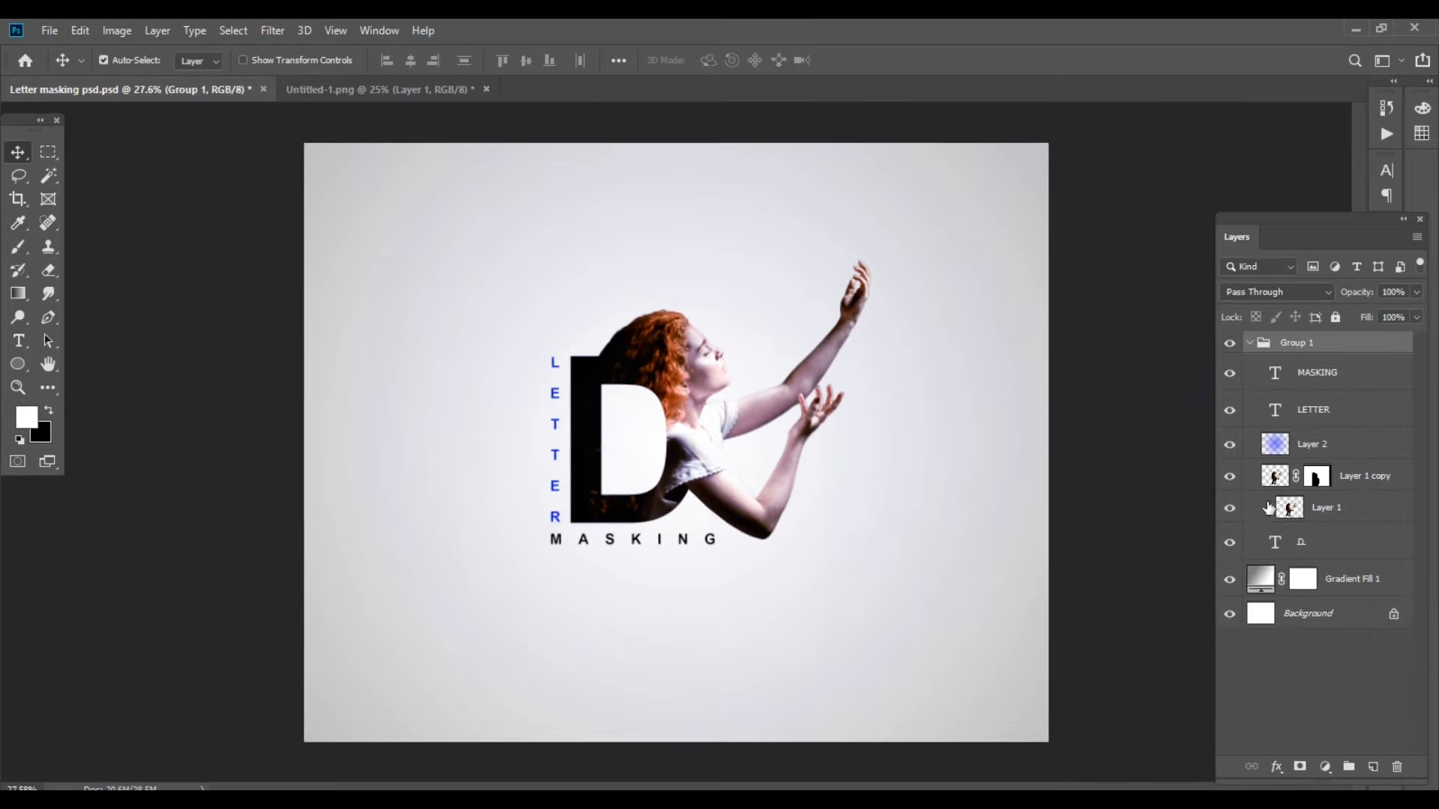
- Add a new Layer 3 and place it below Layer 1 copy
{"action": "left_click", "coordinate": [1278, 476]}
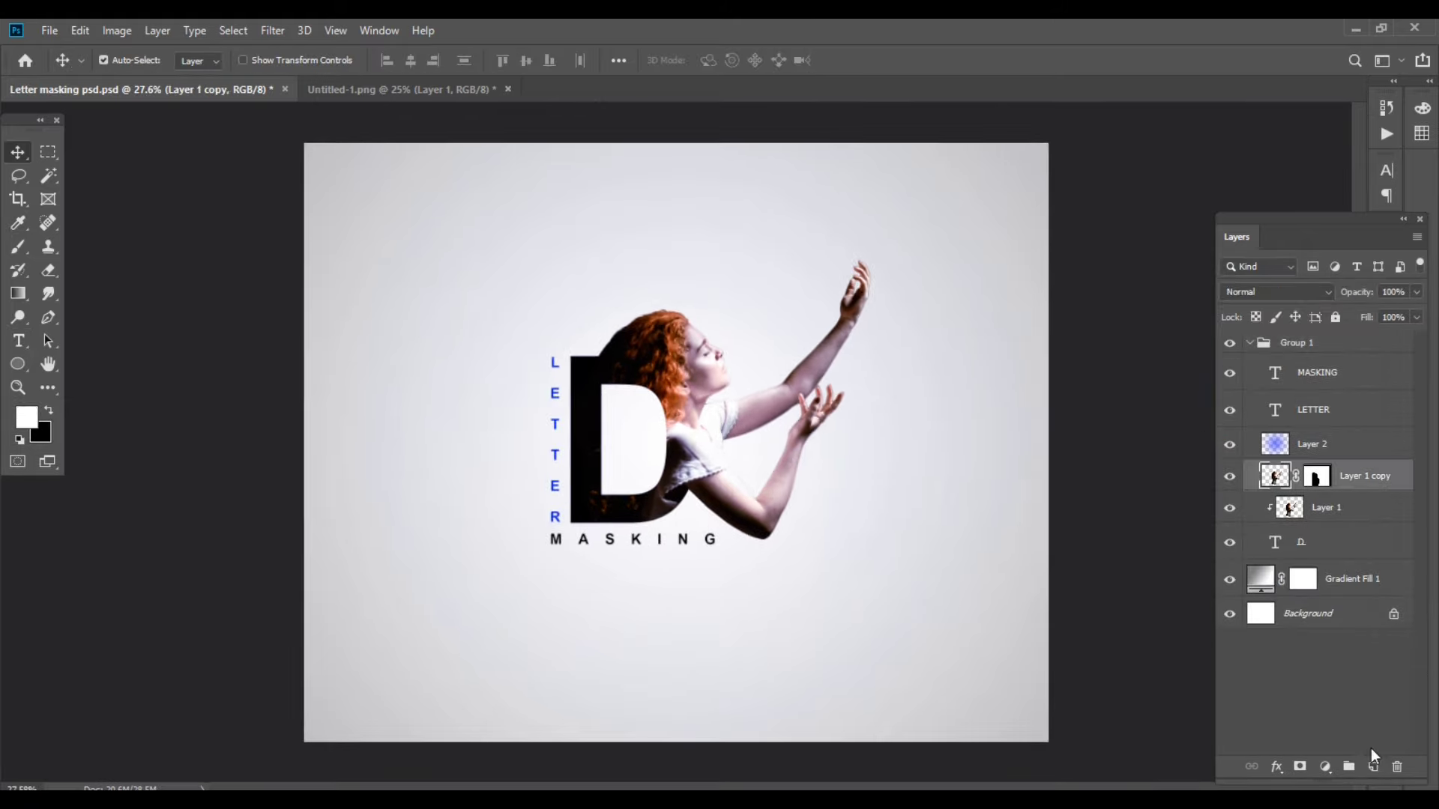
{"action": "left_click", "coordinate": [1373, 766]}
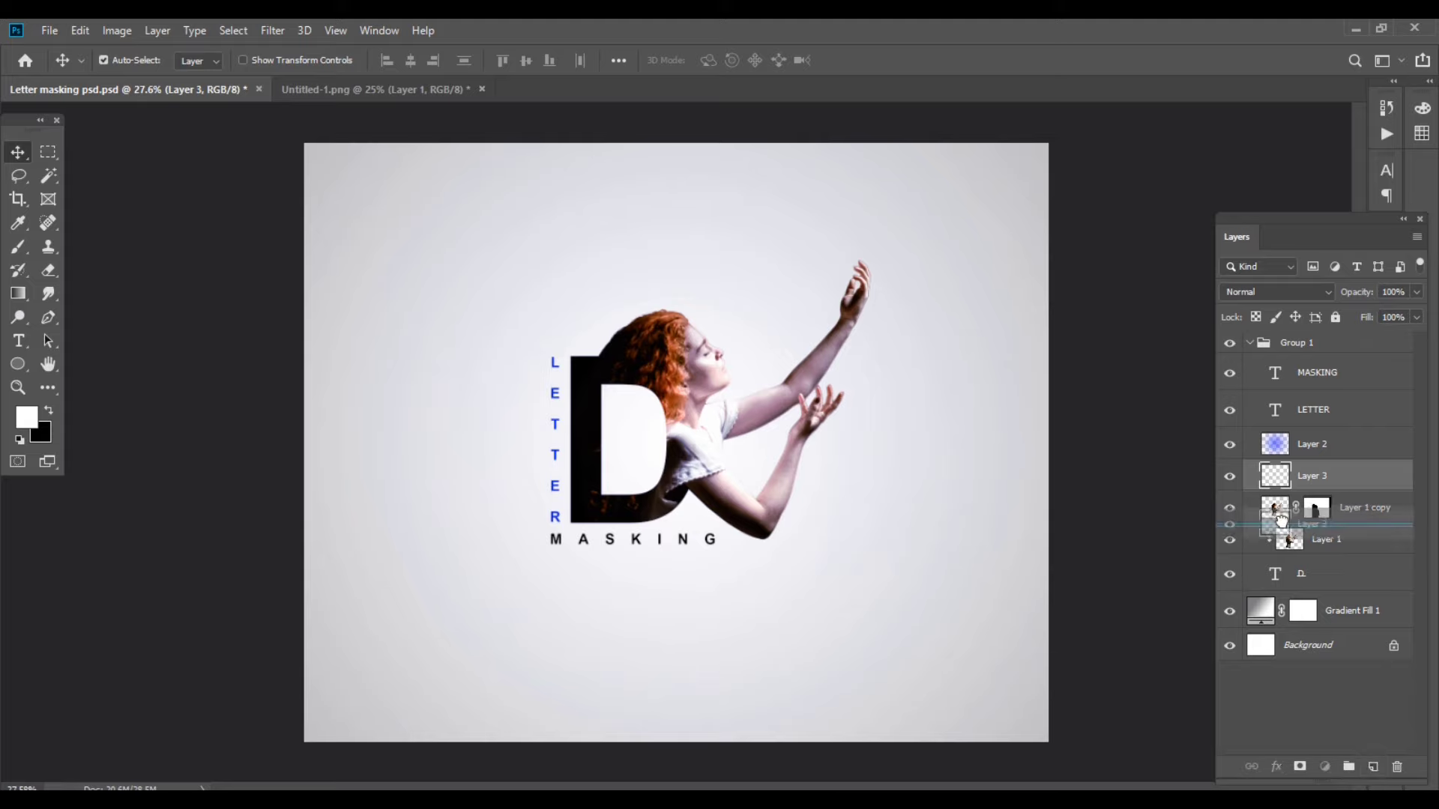
{"action": "left_click_drag", "start_coordinate": [1276, 477], "coordinate": [1286, 535]}
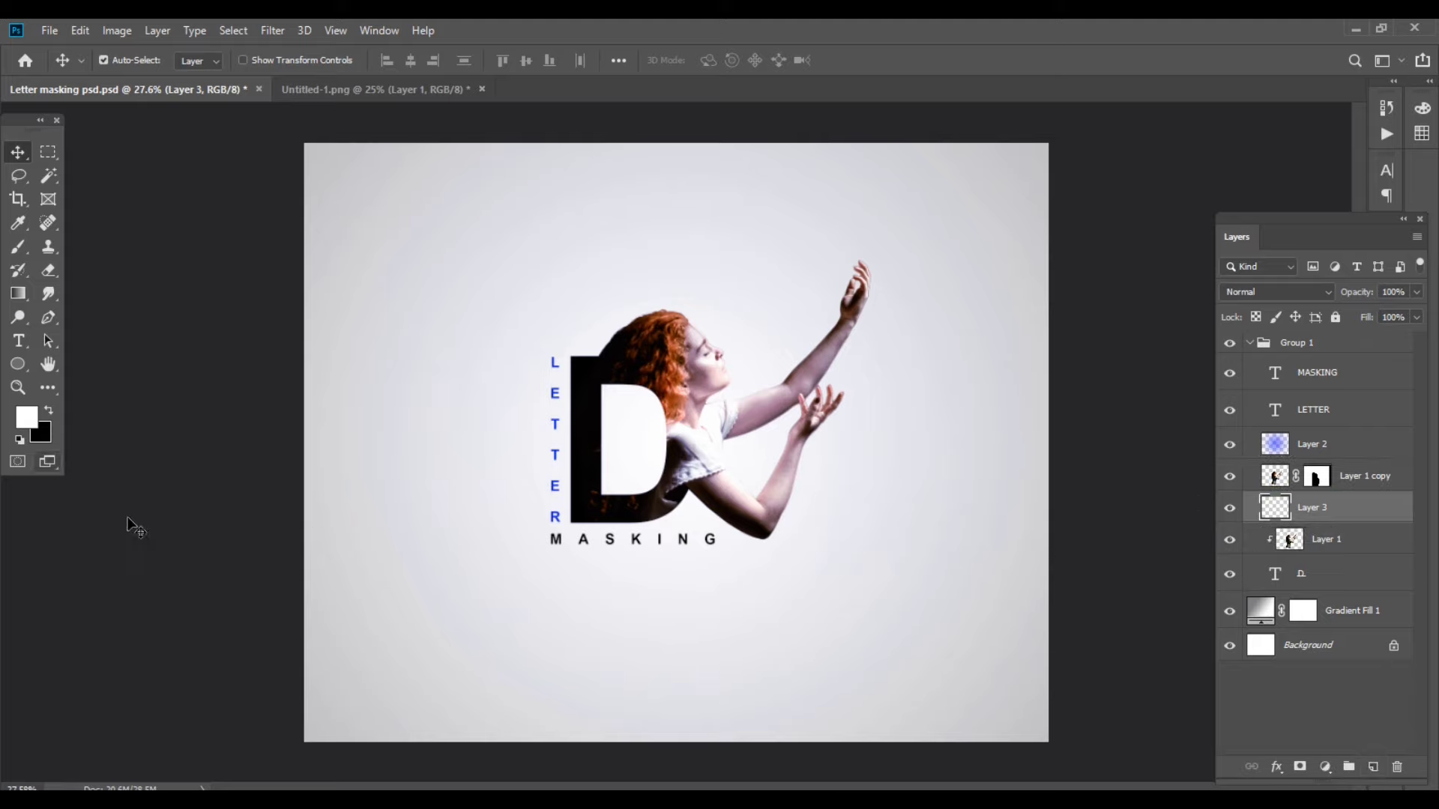
- Brush soft white over the D's lower part and left stem to lighten them
{"action": "left_click", "coordinate": [19, 247]}
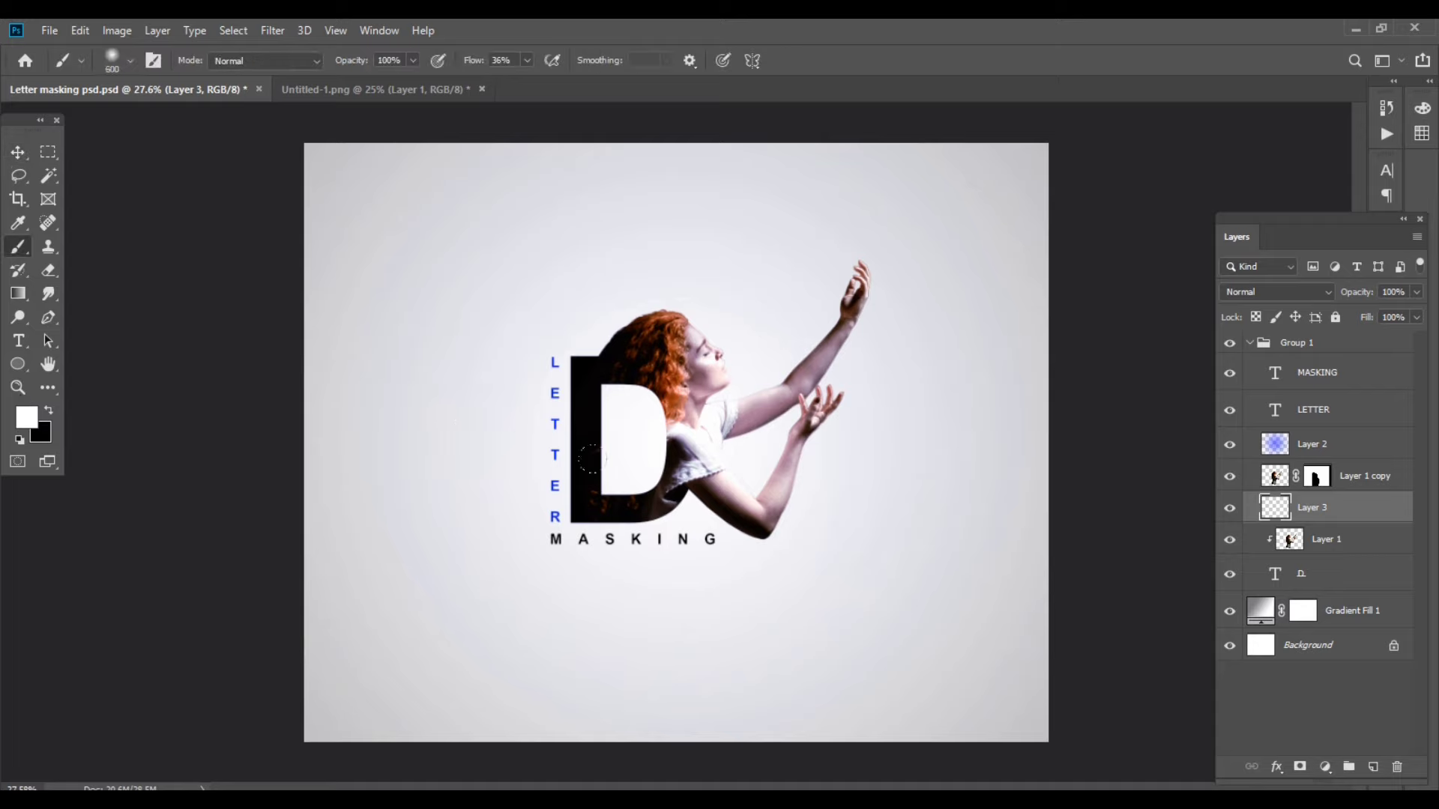
{"action": "left_click", "coordinate": [615, 457]}
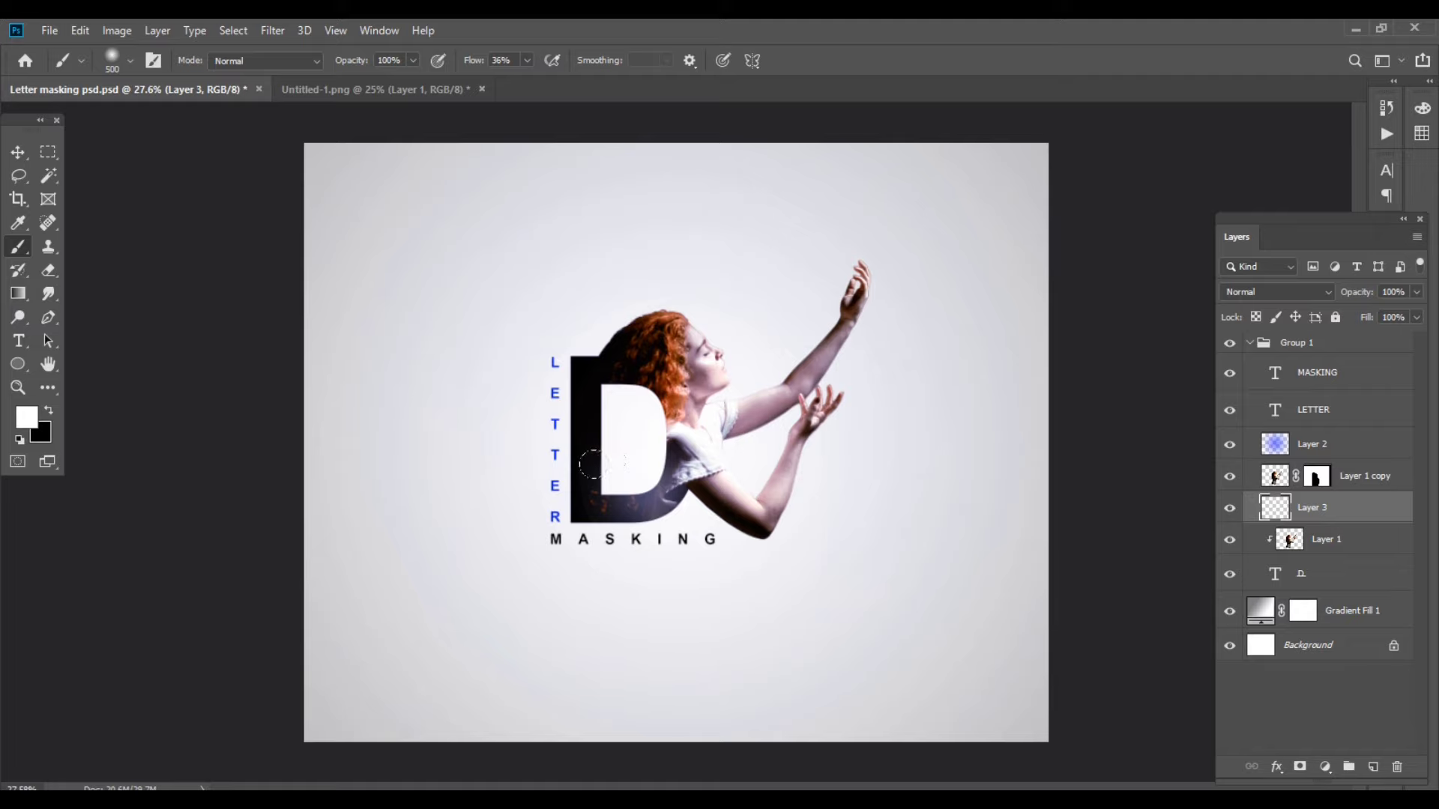
{"action": "mouse_move", "coordinate": [592, 461]}
{"action": "left_mouse_down"}
{"action": "mouse_move", "coordinate": [574, 480]}
{"action": "mouse_move", "coordinate": [583, 416]}
{"action": "left_mouse_up"}
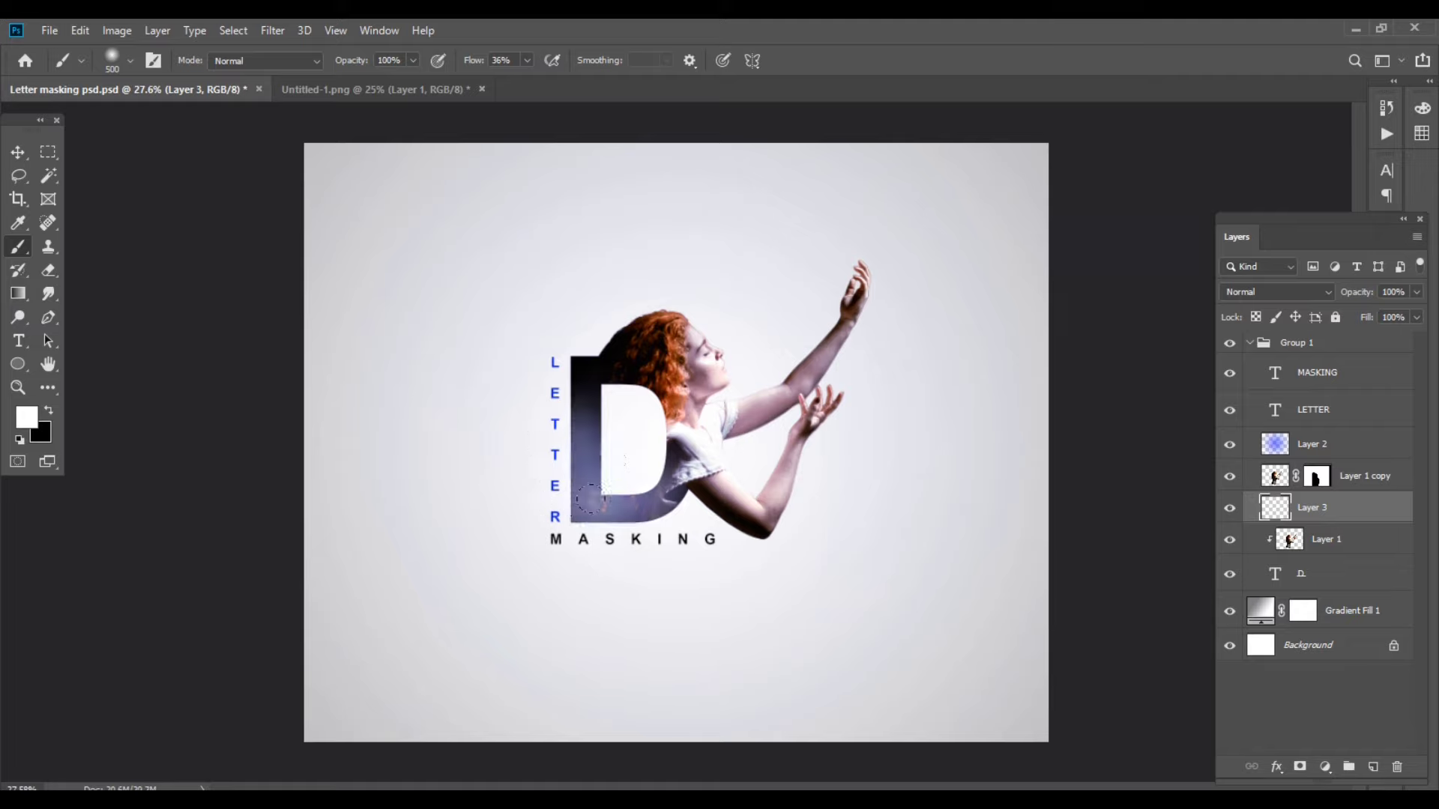
{"action": "left_click_drag", "start_coordinate": [599, 479], "coordinate": [645, 502]}
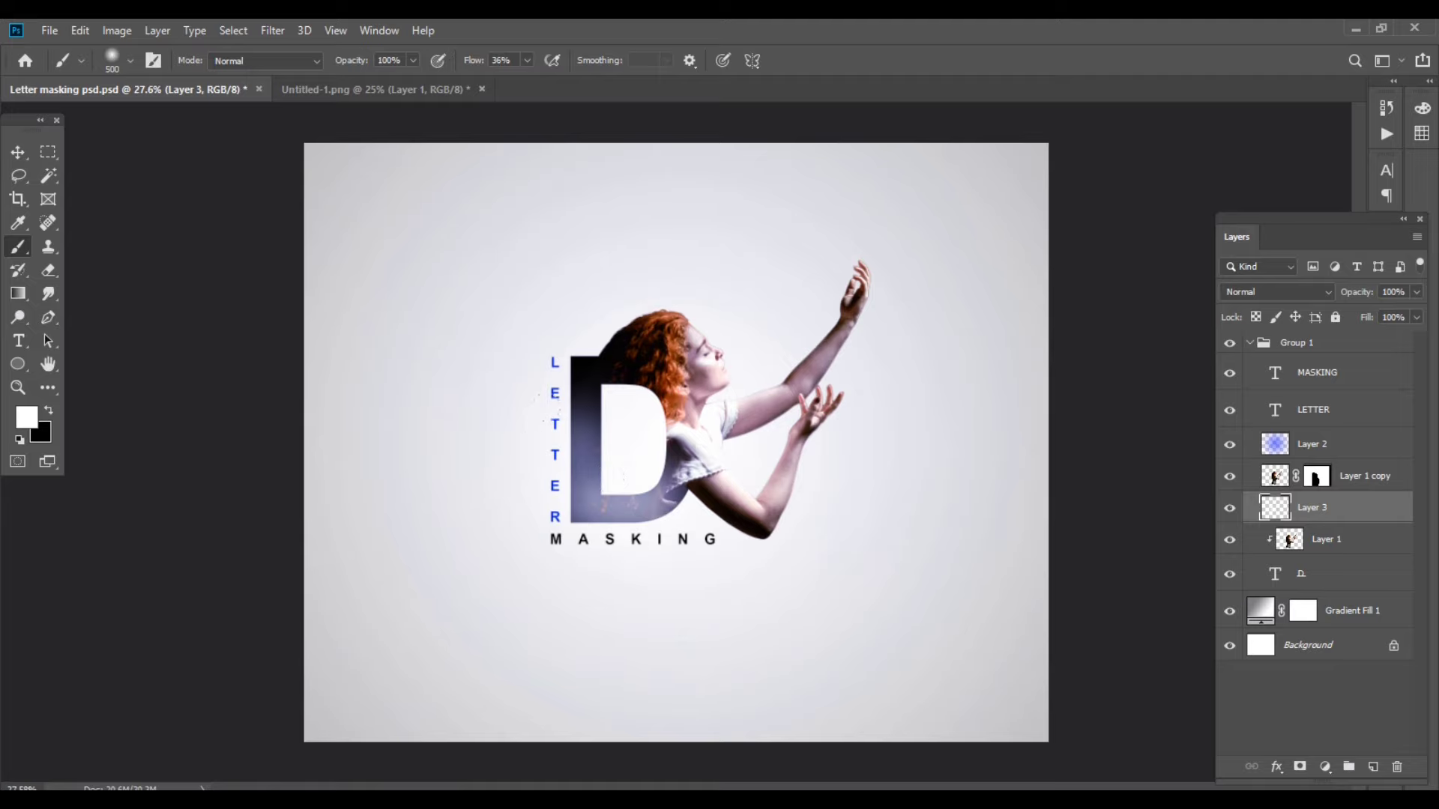
{"action": "left_click_drag", "start_coordinate": [536, 412], "coordinate": [514, 440]}
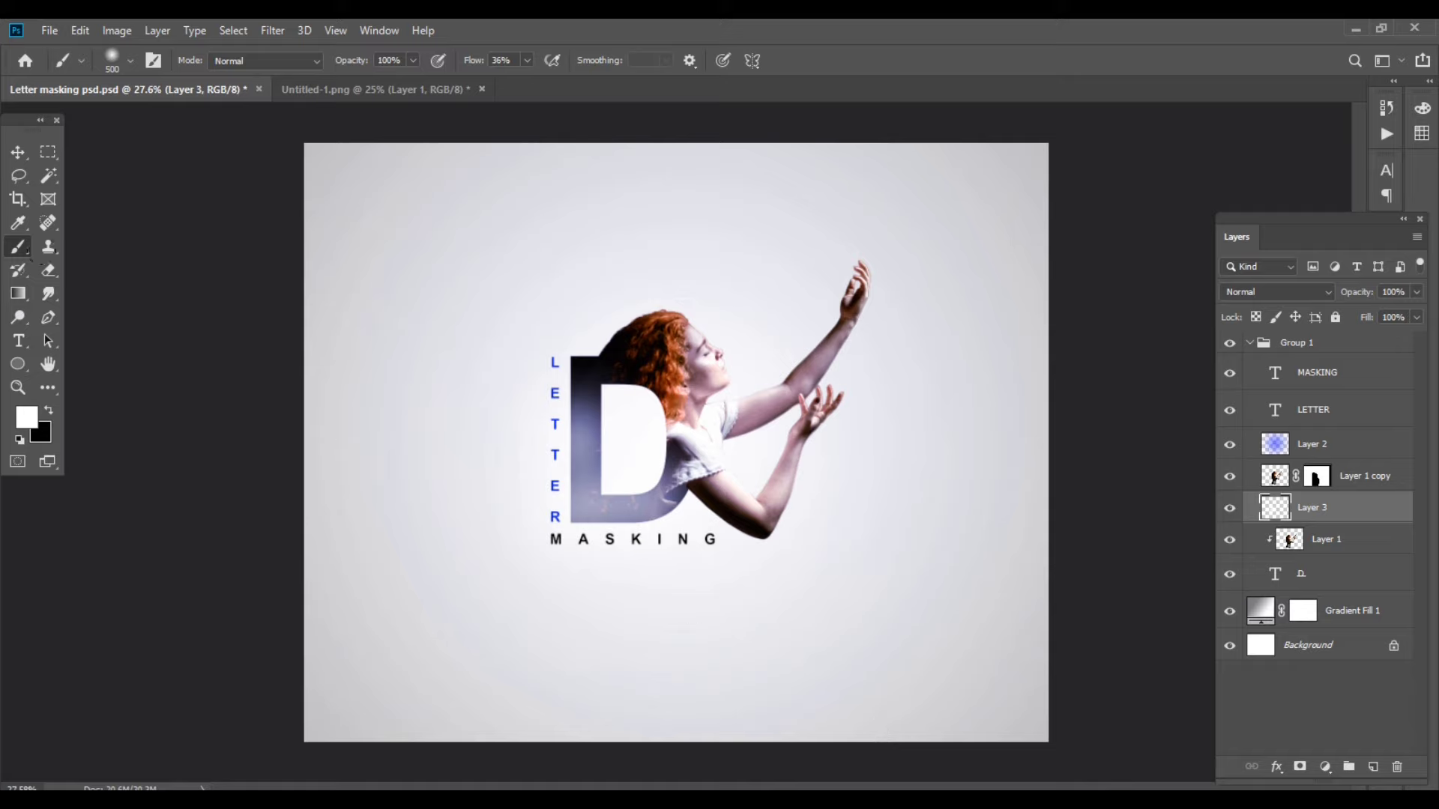
{"action": "left_click", "coordinate": [18, 152]}
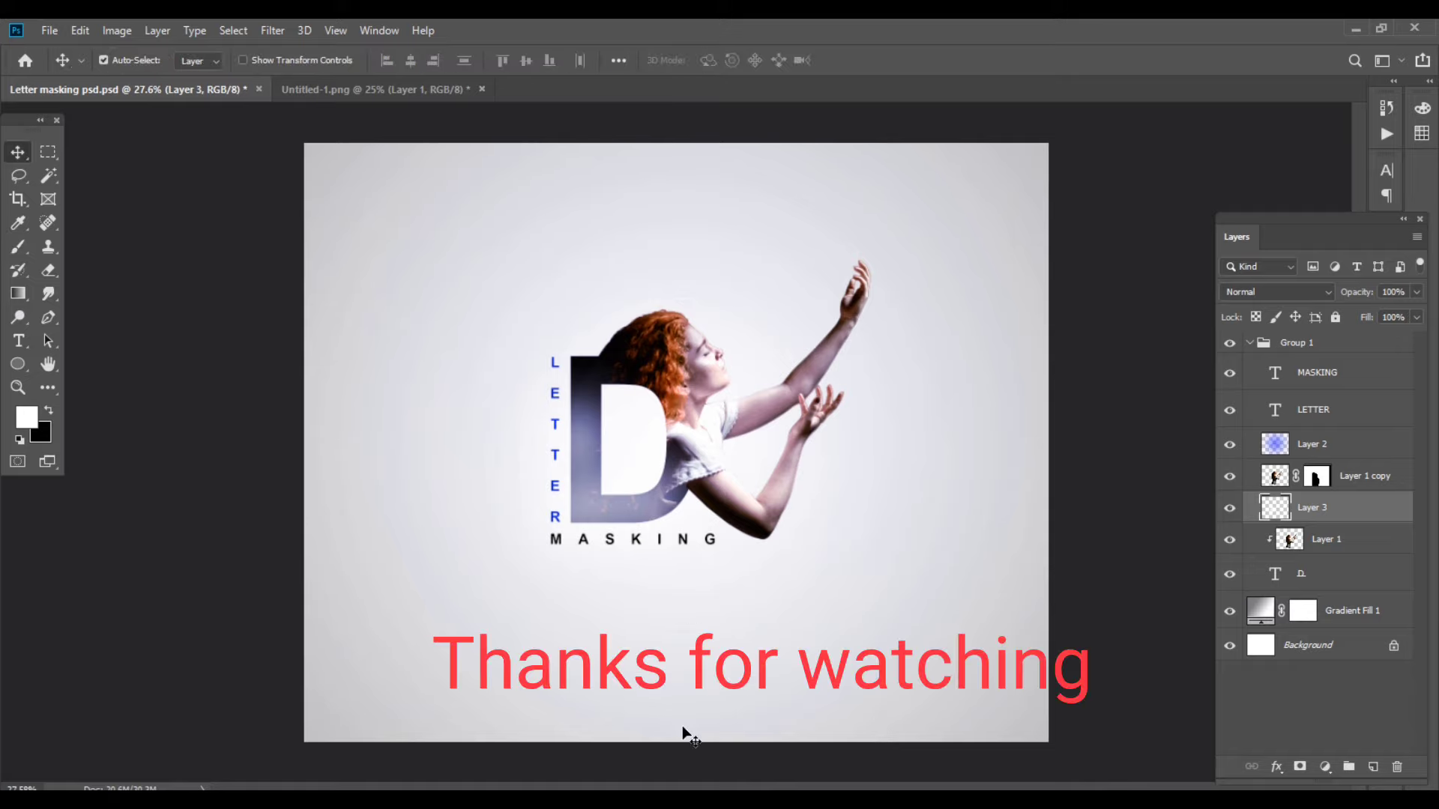